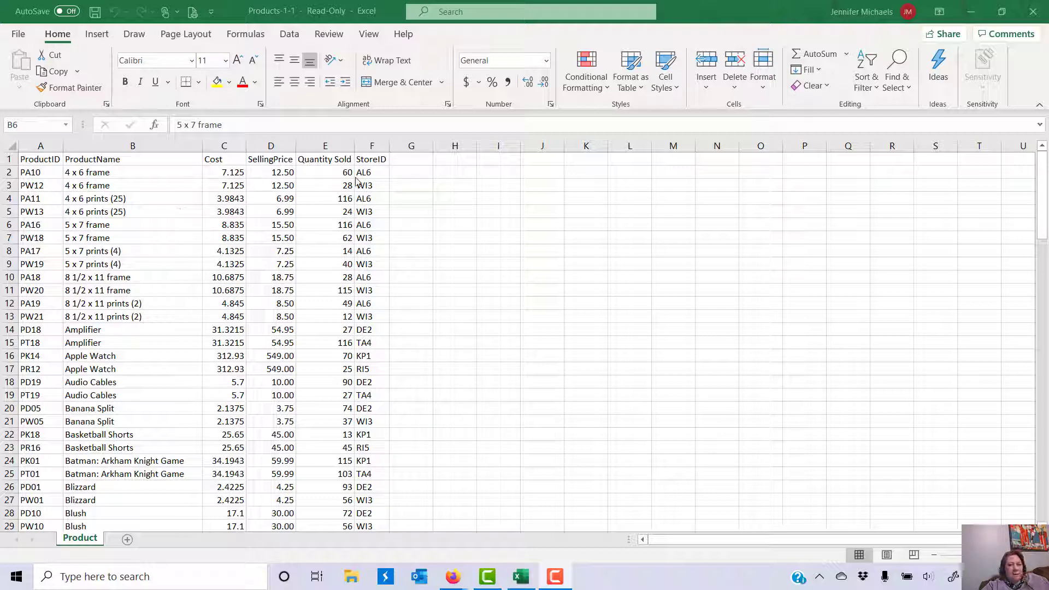
# Step: Copy the Quantity Sold figures in E2:E117 and paste them back as plain values
pyautogui.click(313, 172)
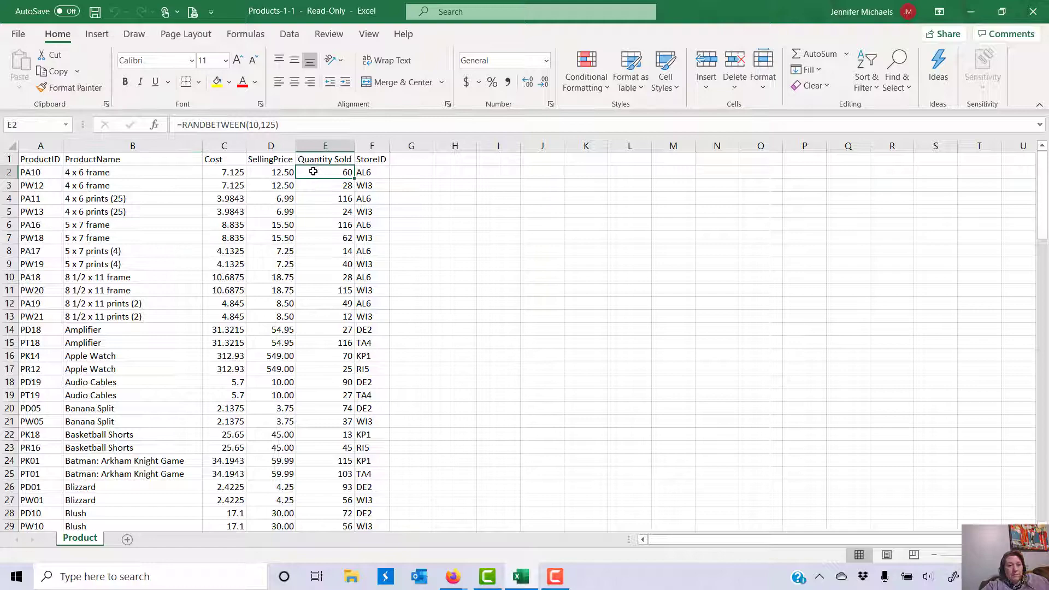
pyautogui.moveTo(313, 172); pyautogui.dragTo(324, 500)
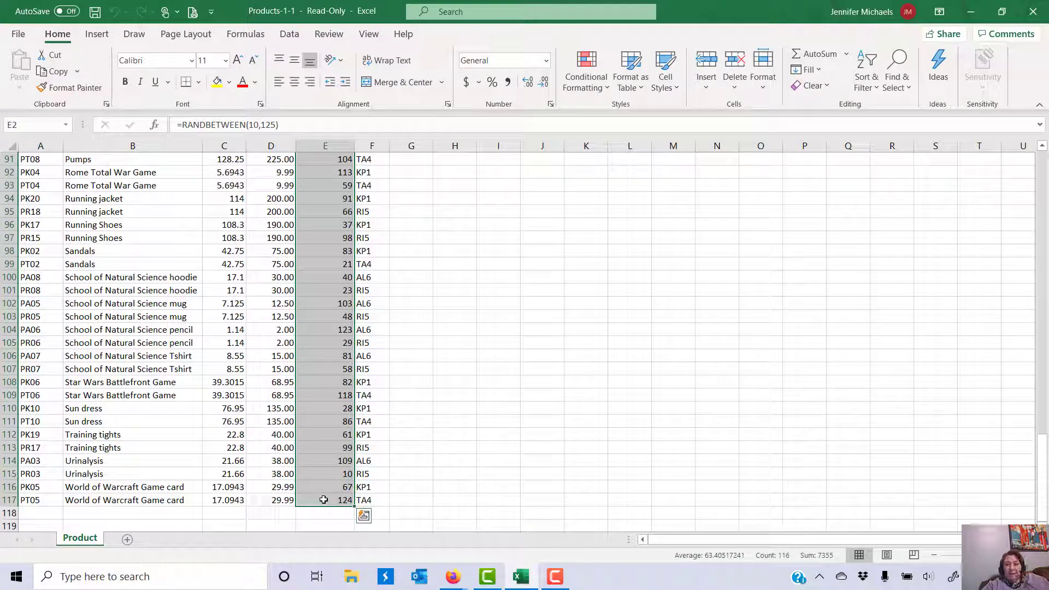
pyautogui.click(53, 72)
pyautogui.click(19, 87)
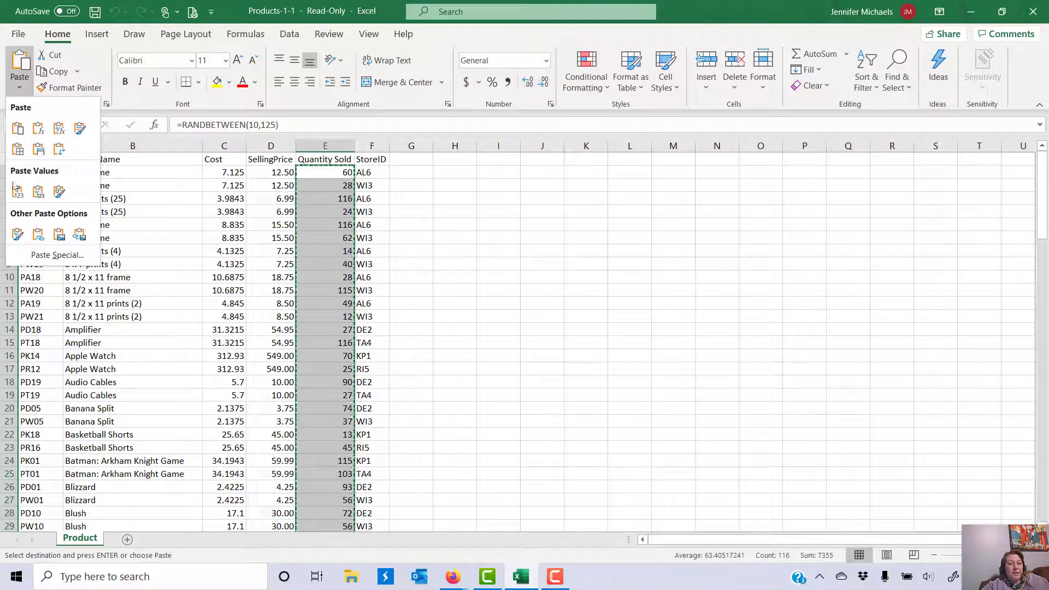
pyautogui.click(15, 195)
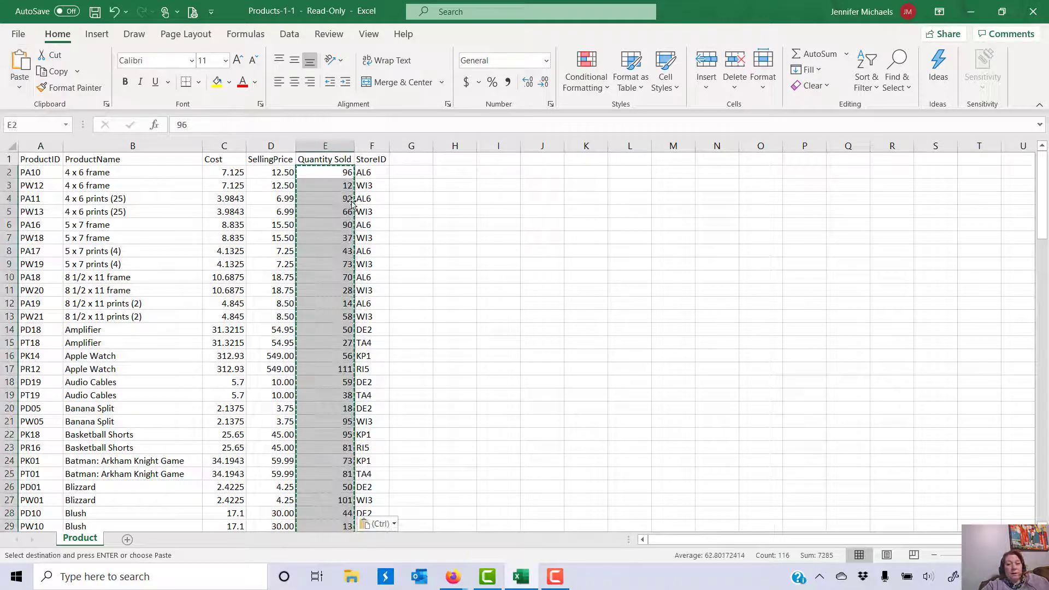
pyautogui.click(333, 212)
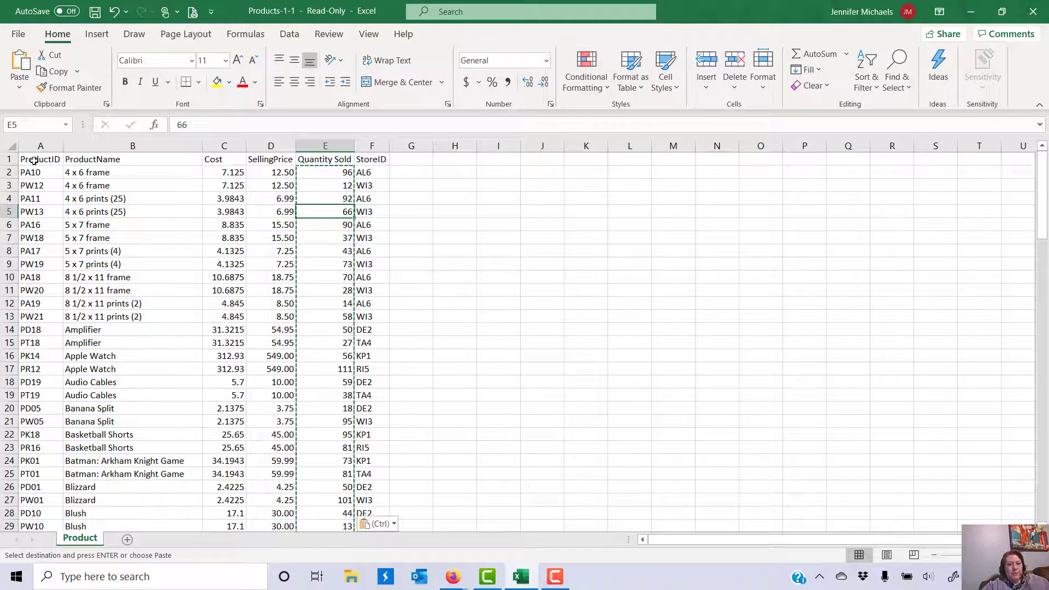
# Step: Format A1:F117 as a table with headers using a red Medium table style
pyautogui.moveTo(34, 160); pyautogui.dragTo(378, 260)
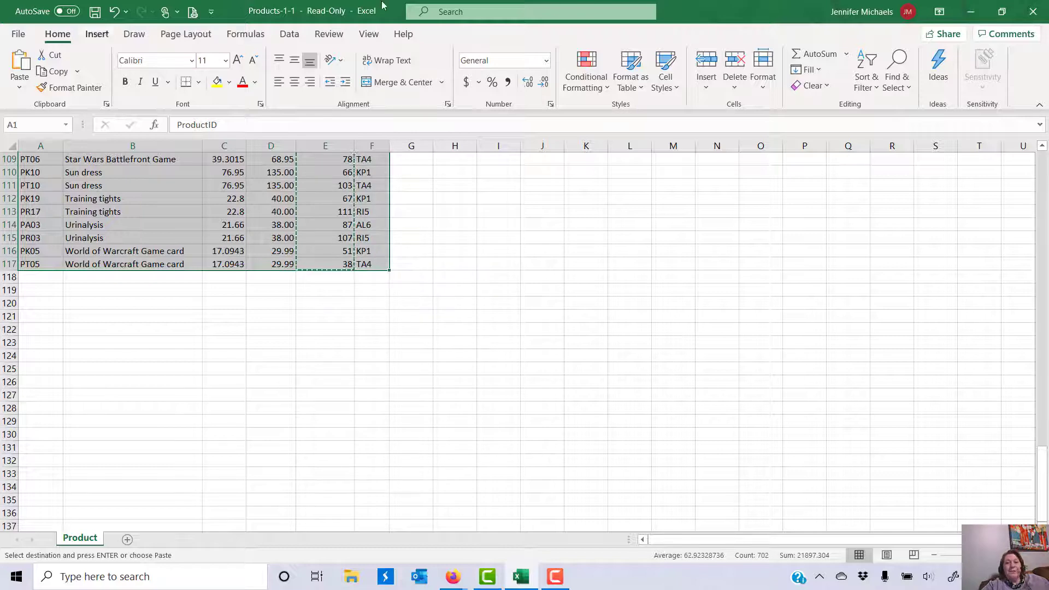
pyautogui.click(635, 93)
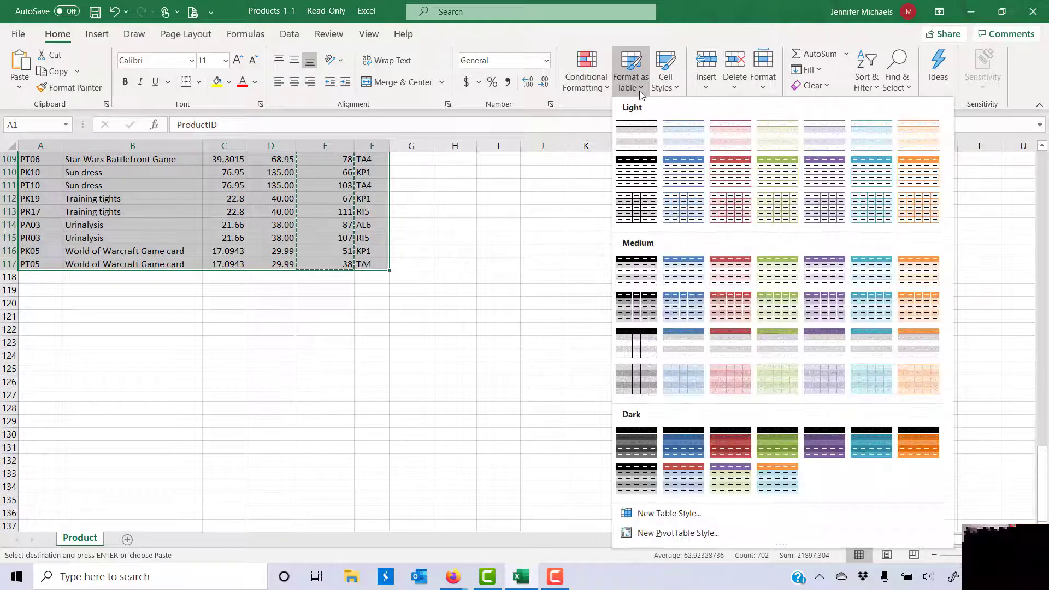
pyautogui.click(726, 273)
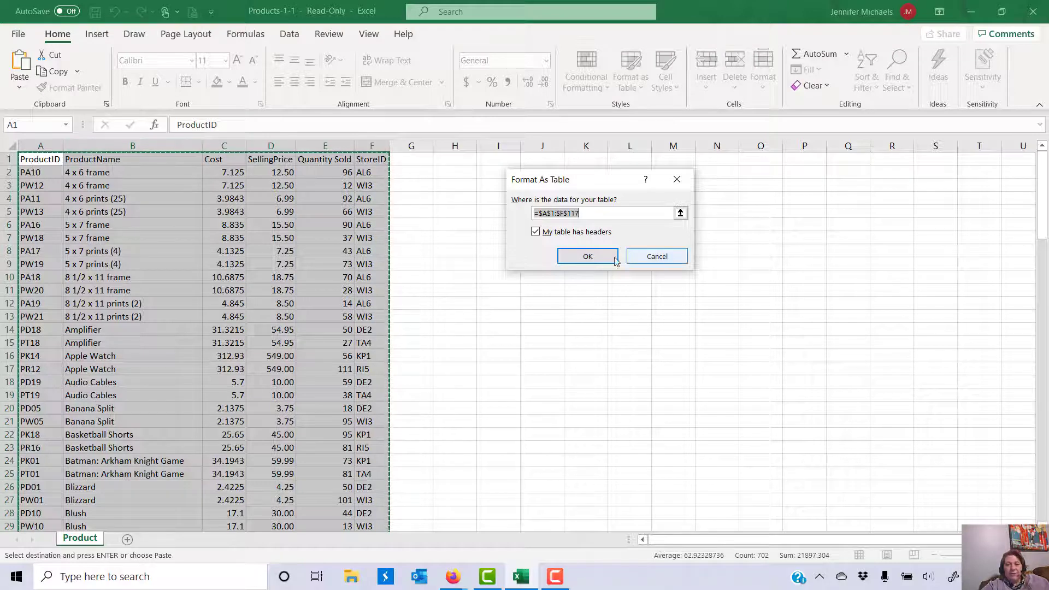
pyautogui.click(587, 256)
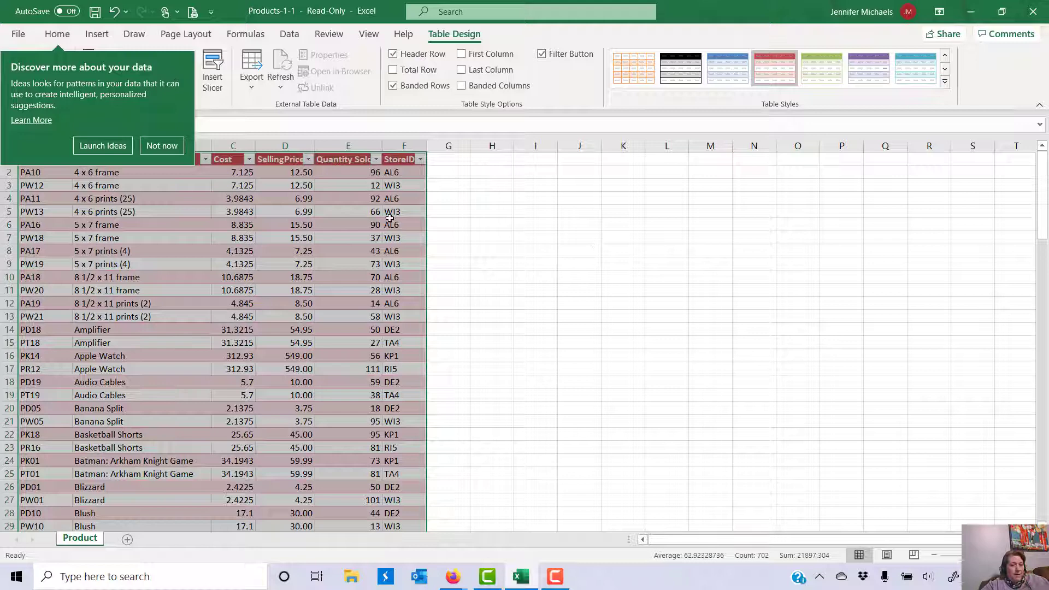
# Step: Insert a new table column before Quantity Sold and name its header Profit
pyautogui.click(153, 147)
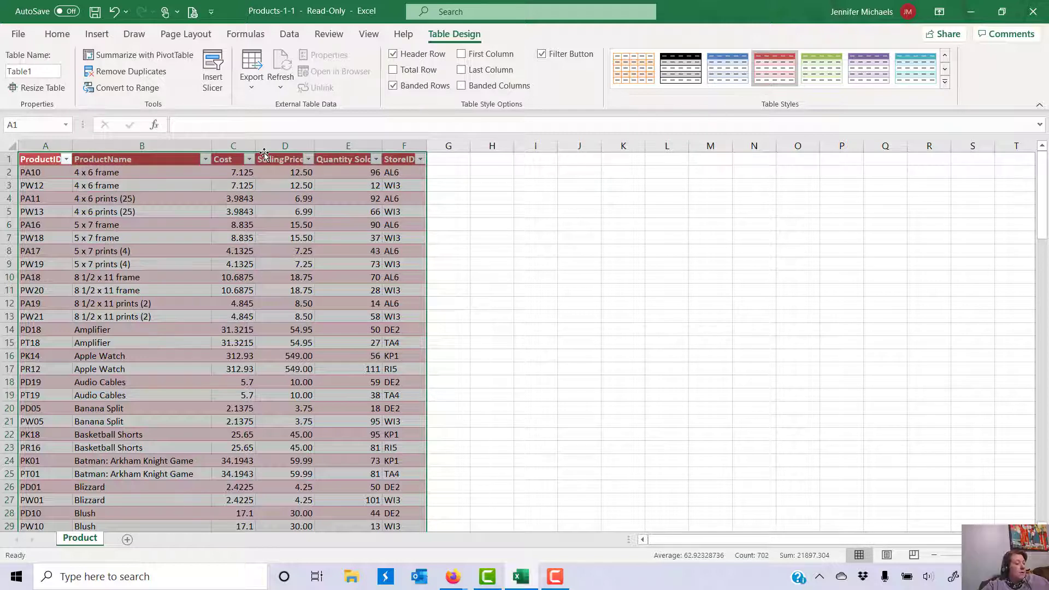
pyautogui.click(331, 142)
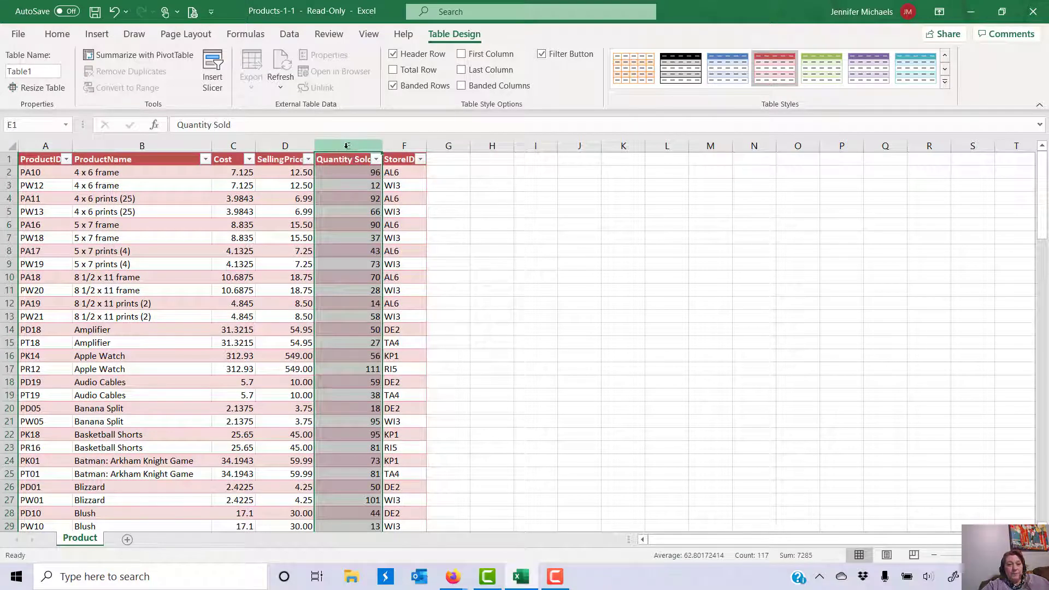
pyautogui.click(55, 37)
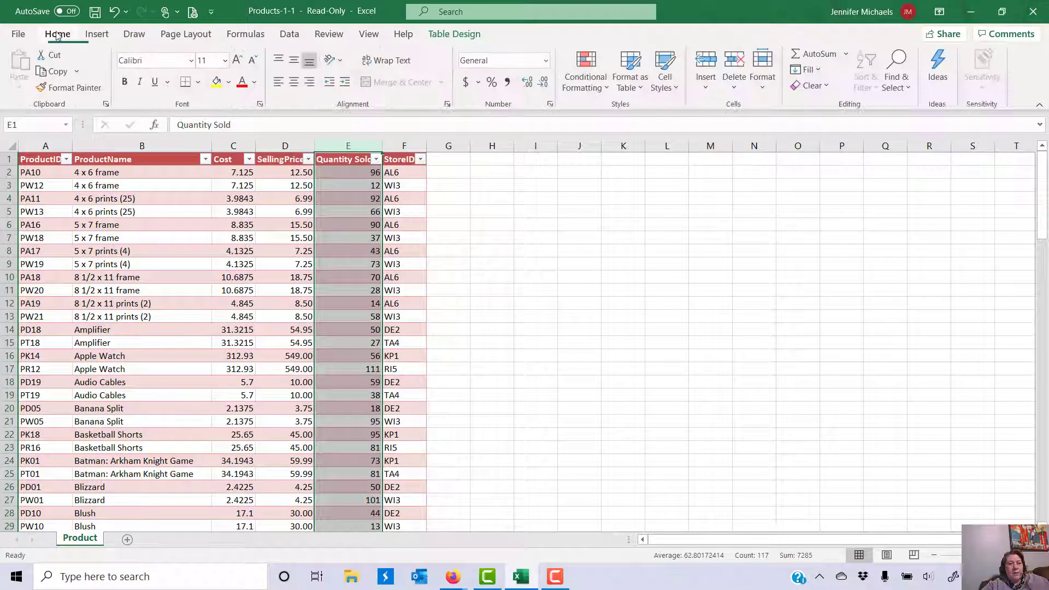
pyautogui.click(709, 87)
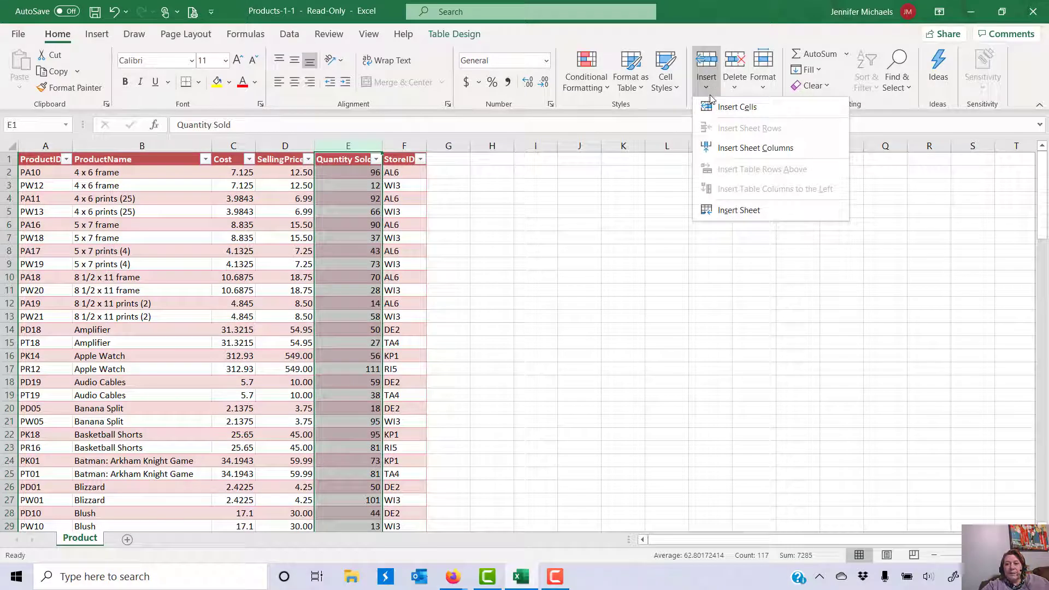
pyautogui.click(711, 148)
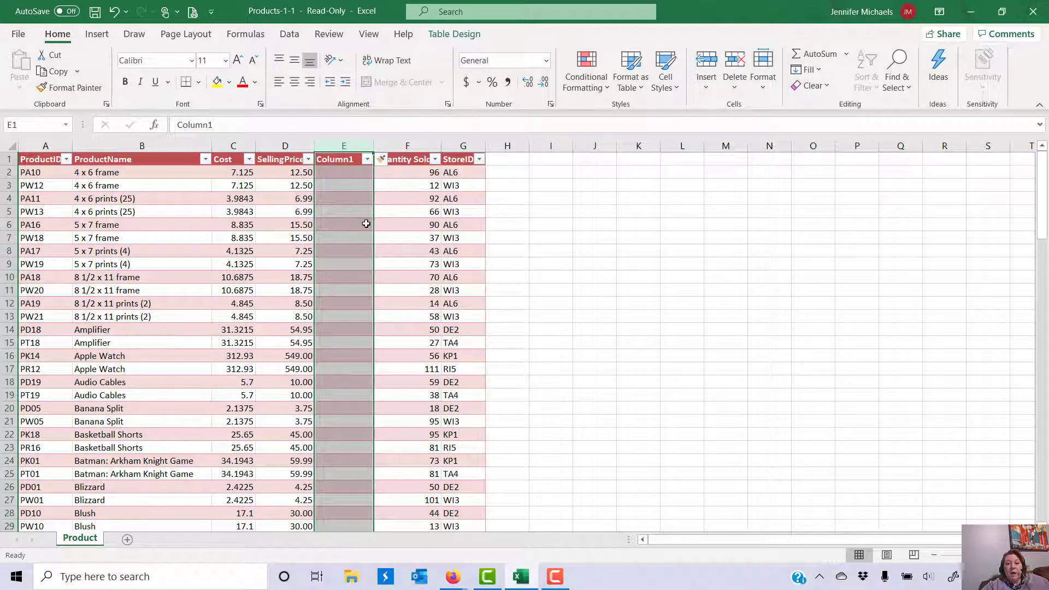
pyautogui.click(337, 159)
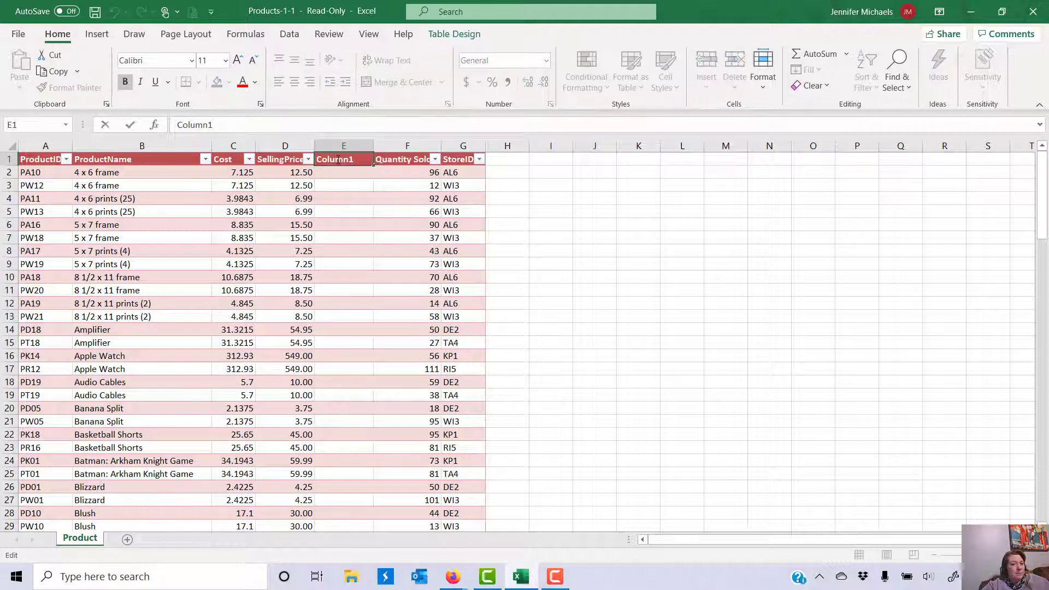
pyautogui.doubleClick(338, 160)
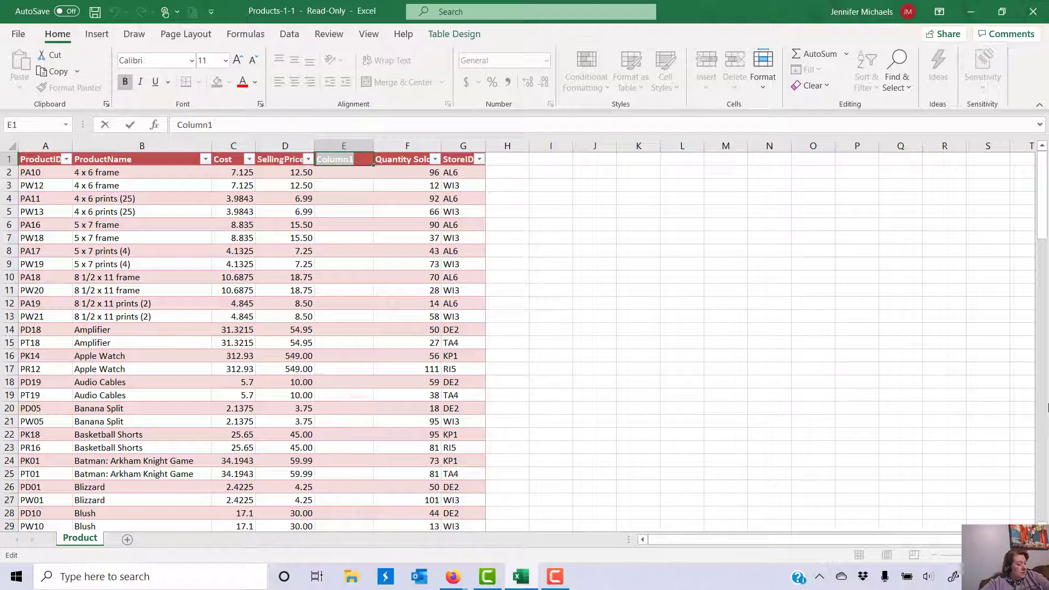
pyautogui.write('Profit')
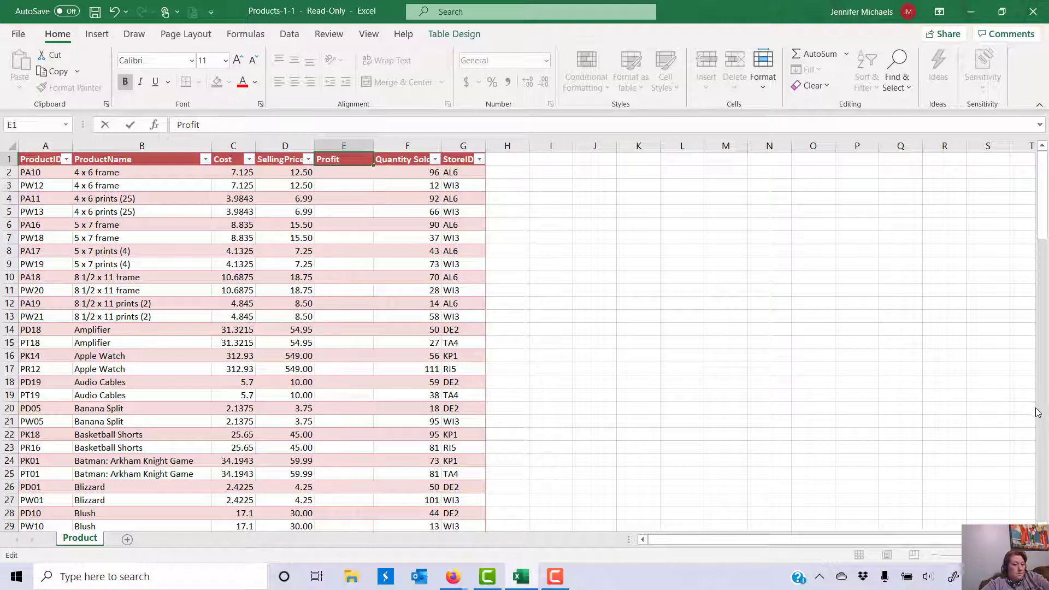
pyautogui.press('Return')
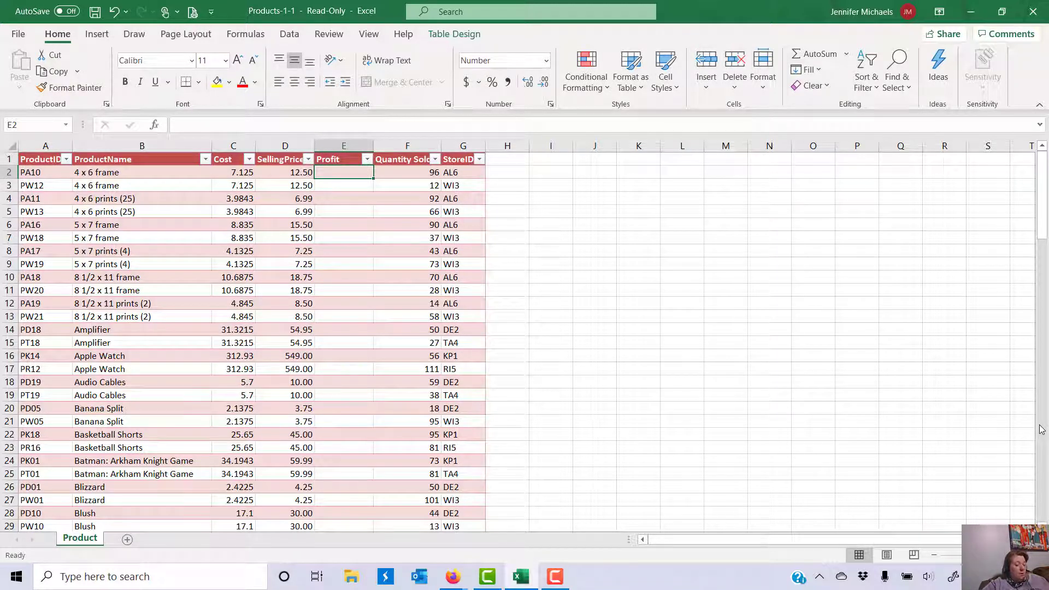
pyautogui.write('=')
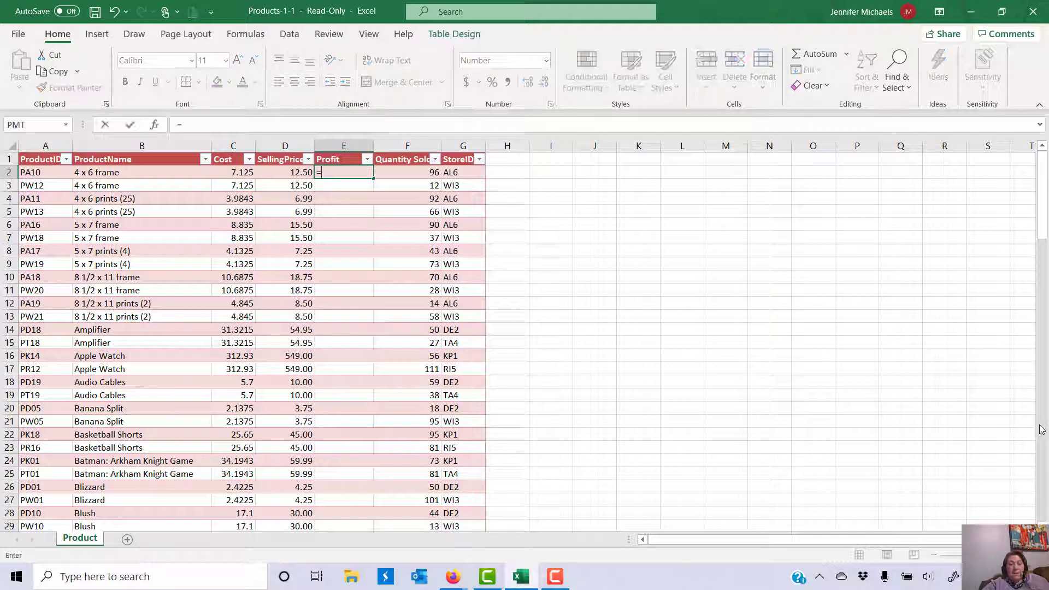
pyautogui.click(269, 171)
pyautogui.write('-')
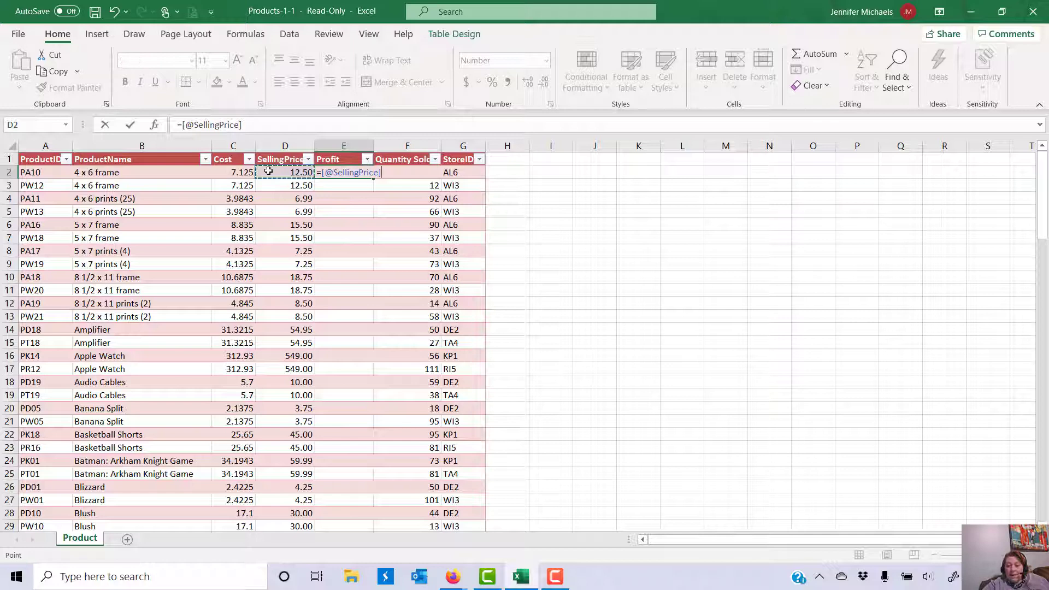
pyautogui.click(219, 173)
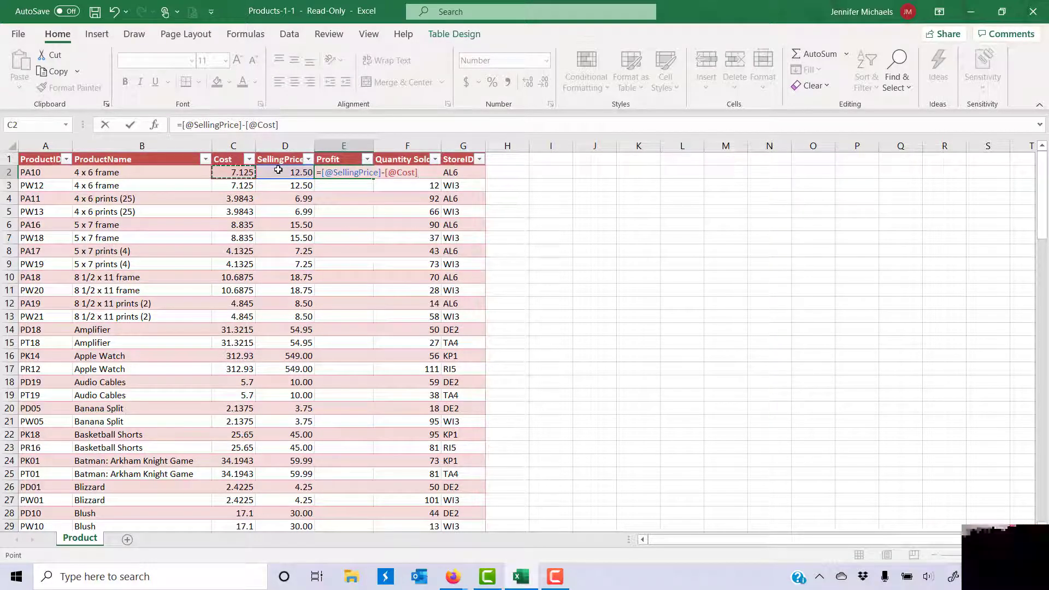
pyautogui.press('Return')
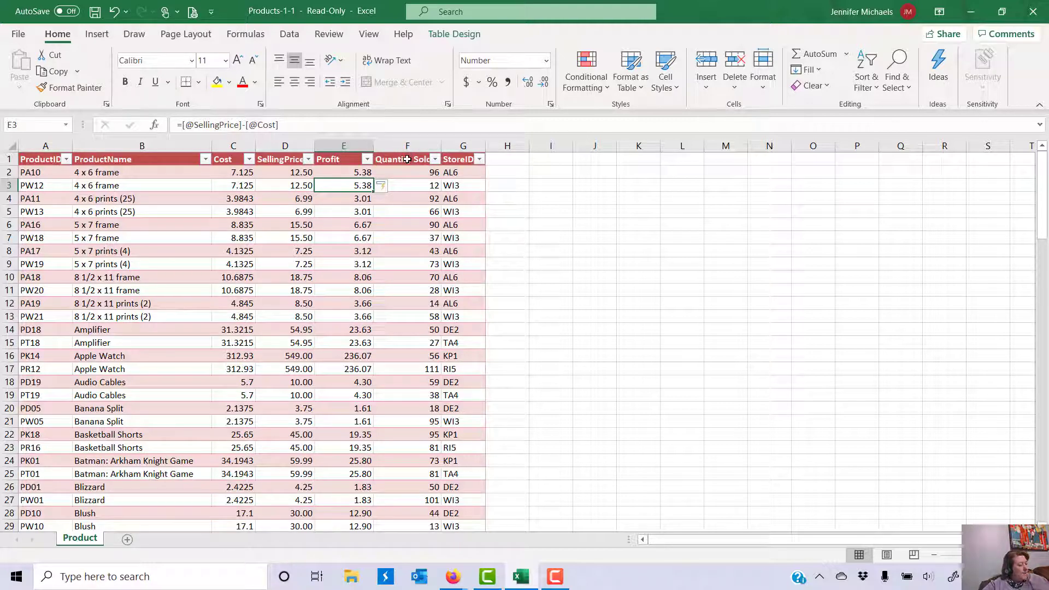
# Step: Insert a new table column before StoreID and name its header Total Profit
pyautogui.click(460, 147)
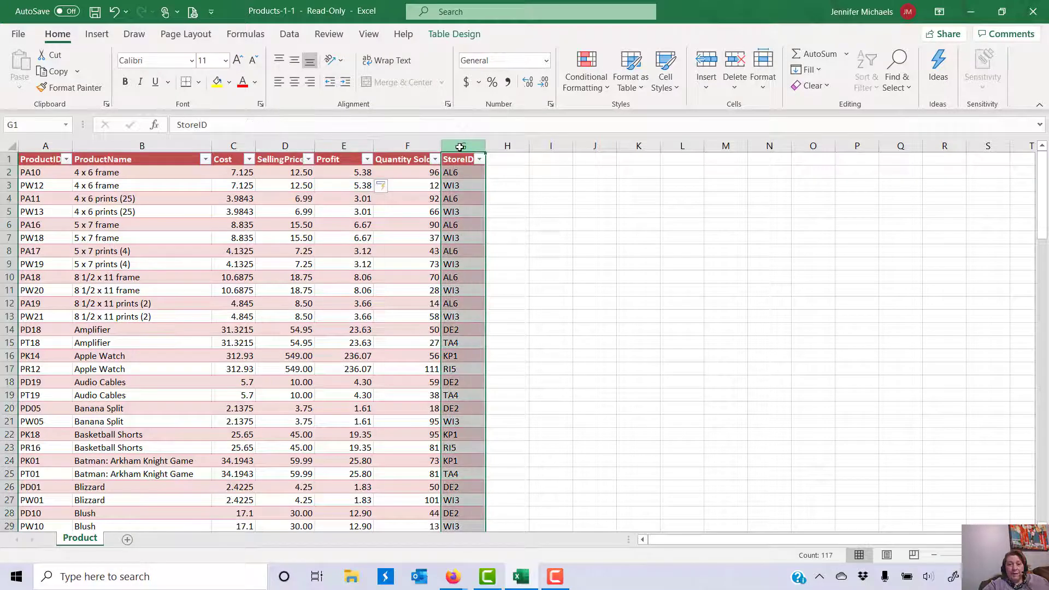
pyautogui.rightClick(461, 147)
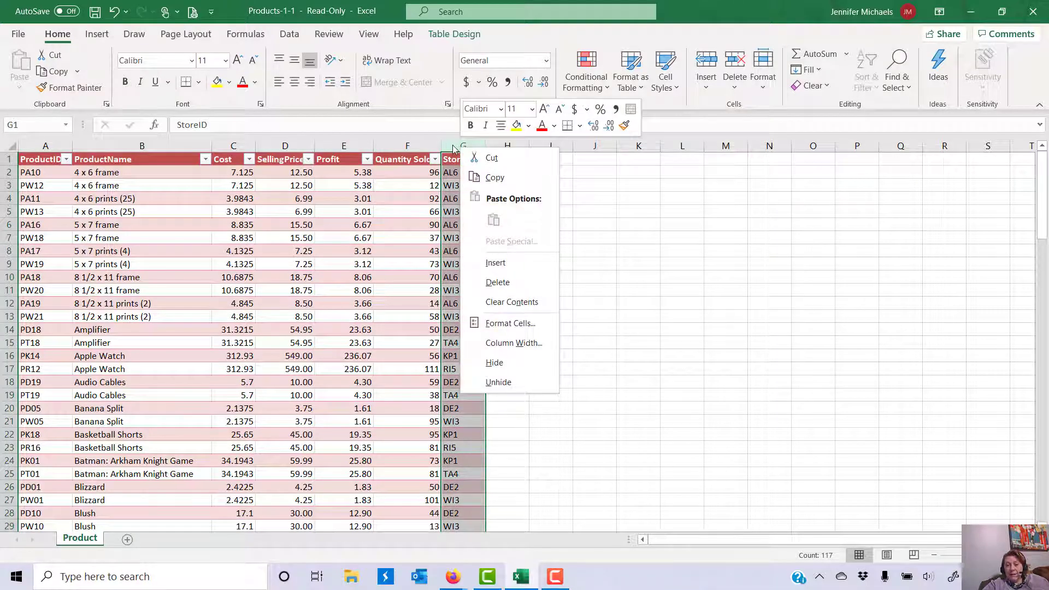
pyautogui.rightClick(454, 145)
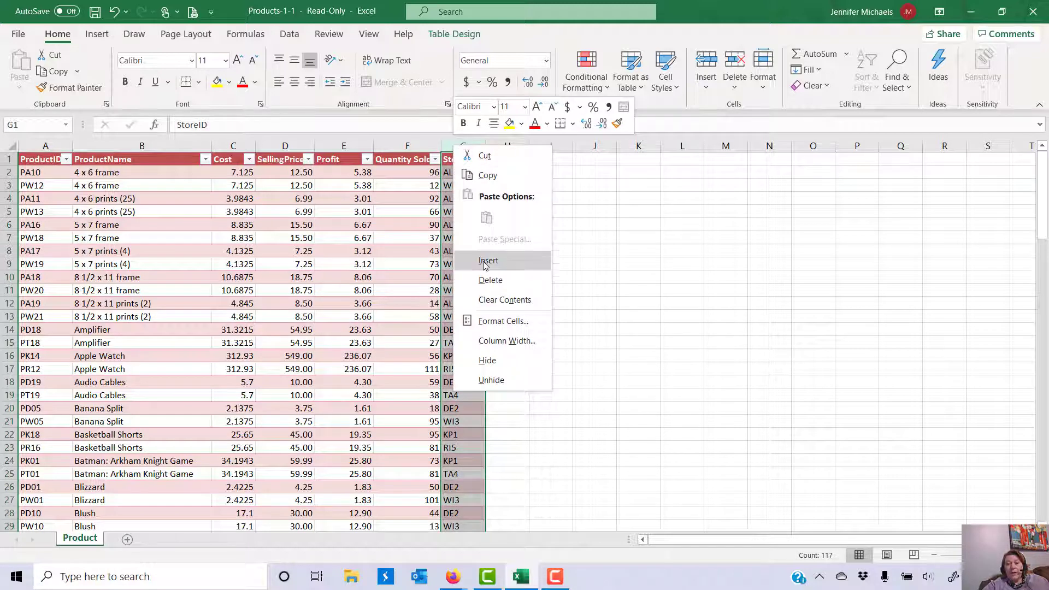
pyautogui.click(485, 261)
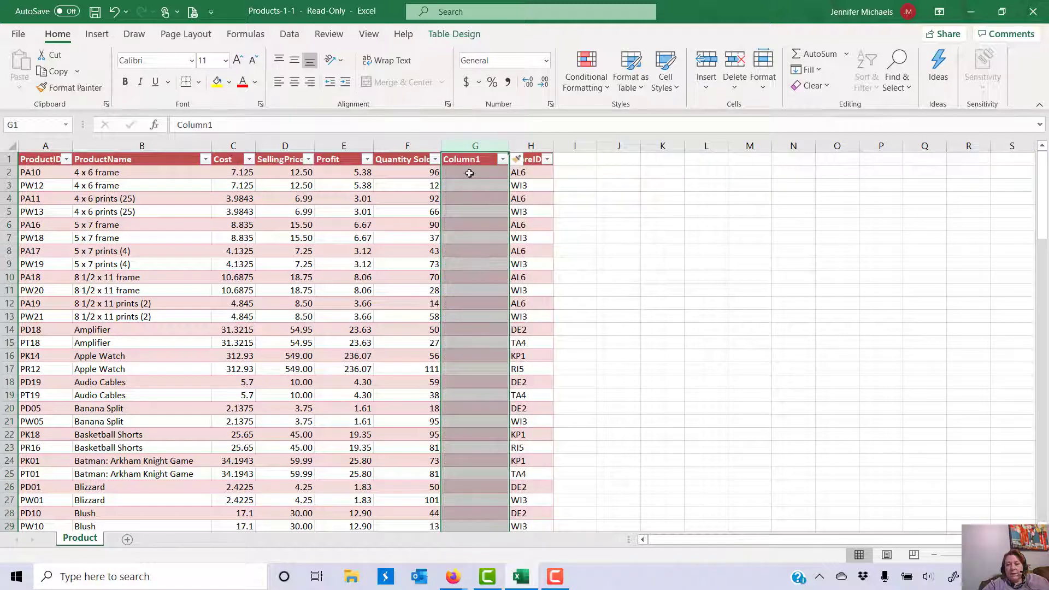
pyautogui.click(465, 161)
pyautogui.doubleClick(465, 161)
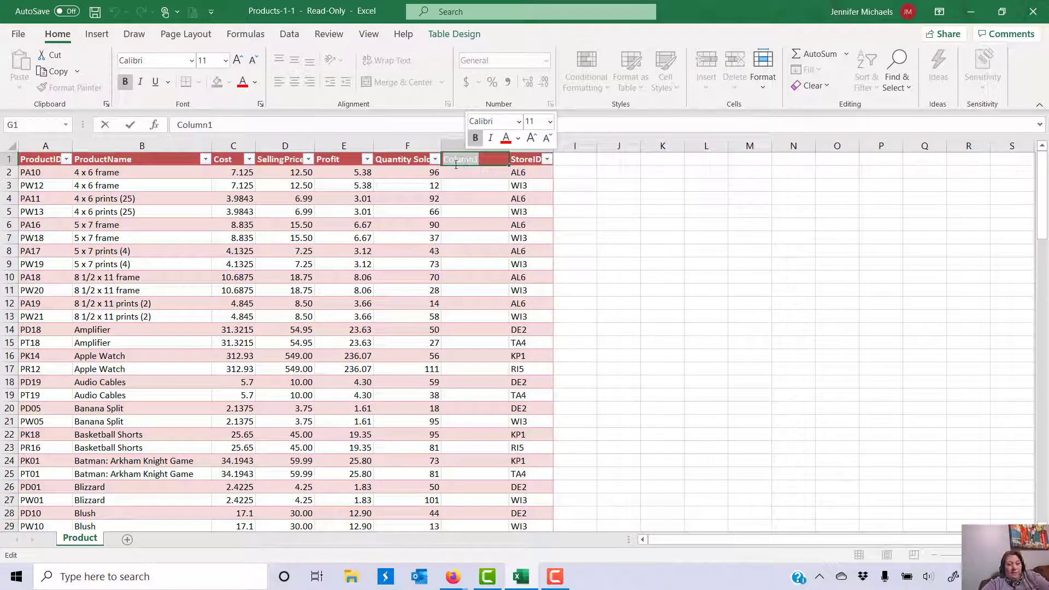
pyautogui.write('Total')
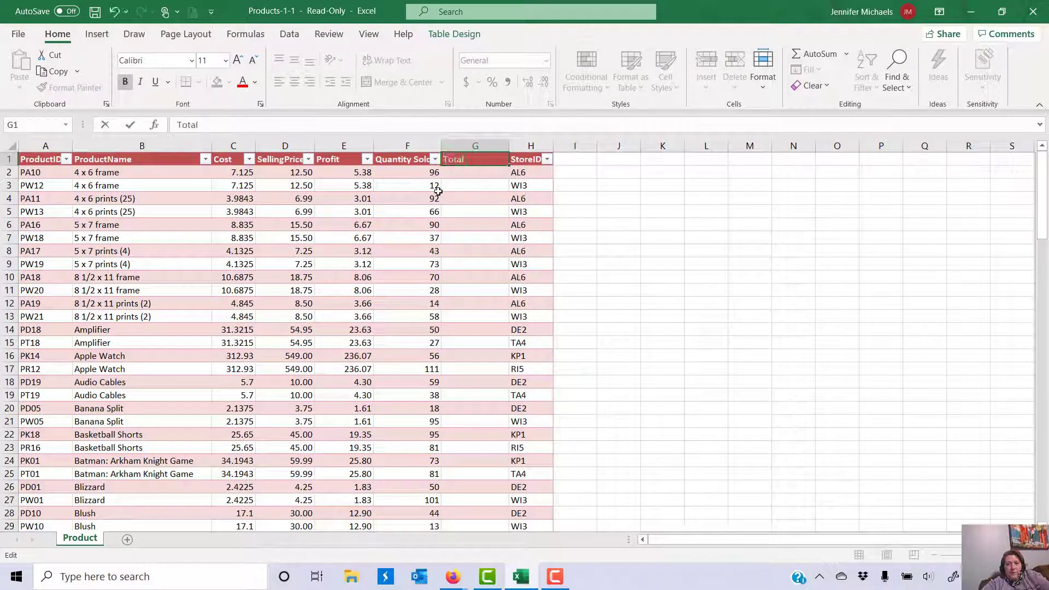
pyautogui.write(' Profit')
pyautogui.press('Return')
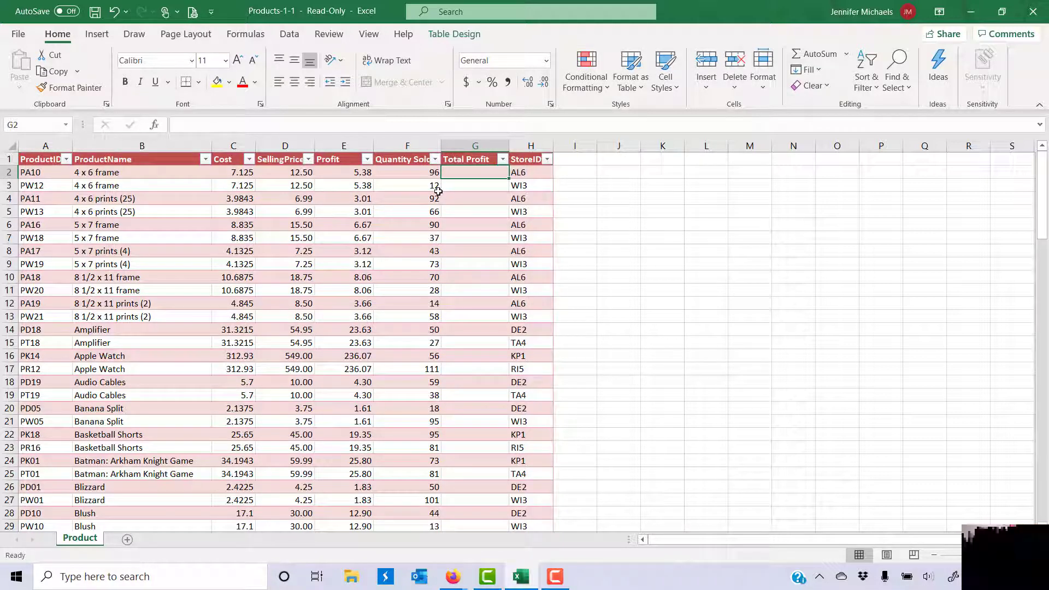
pyautogui.write('=')
pyautogui.click(338, 173)
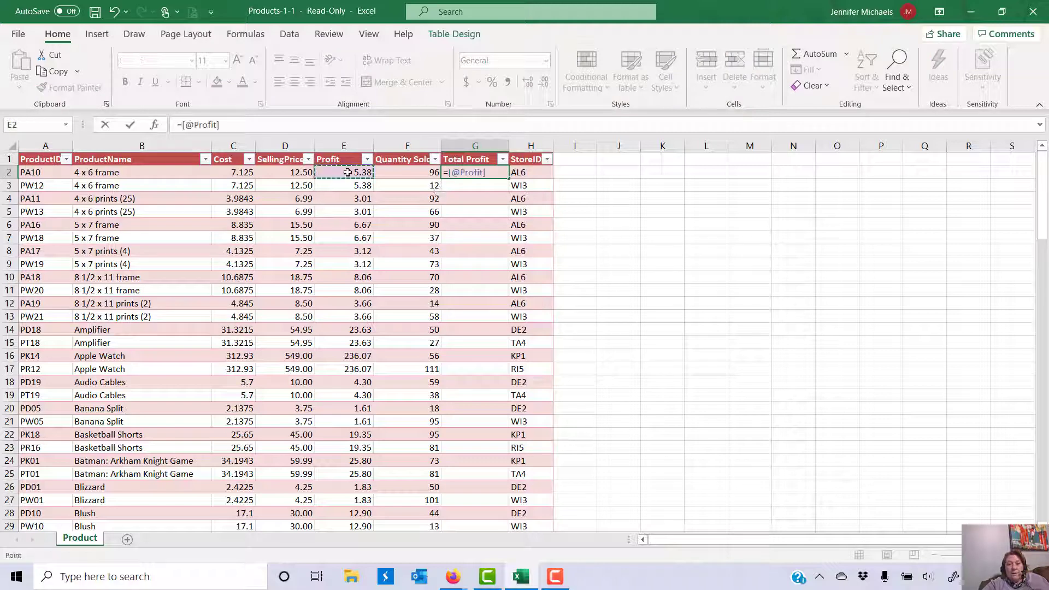
pyautogui.write('*')
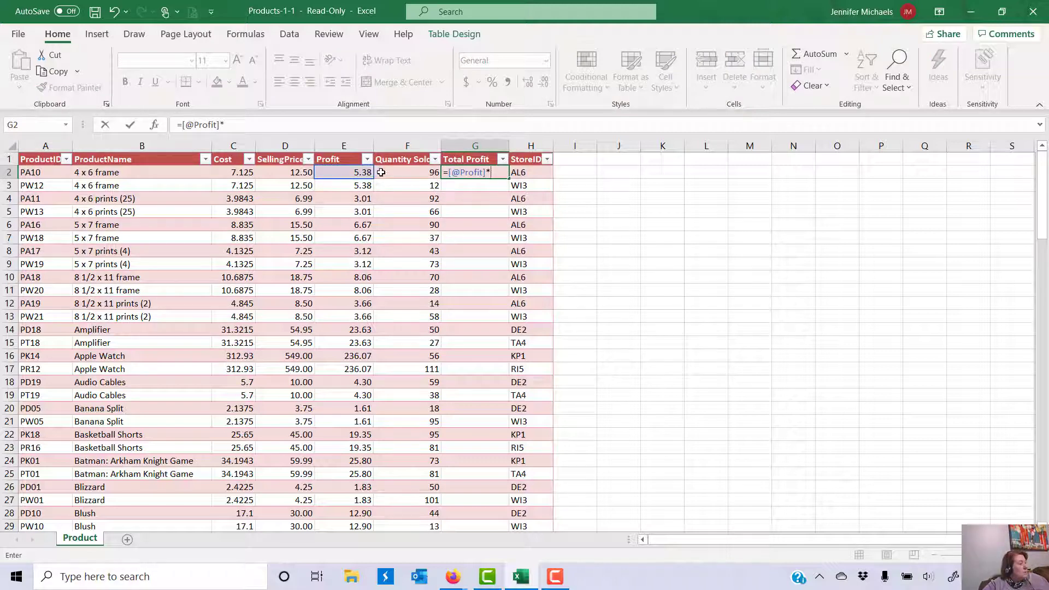
pyautogui.click(389, 173)
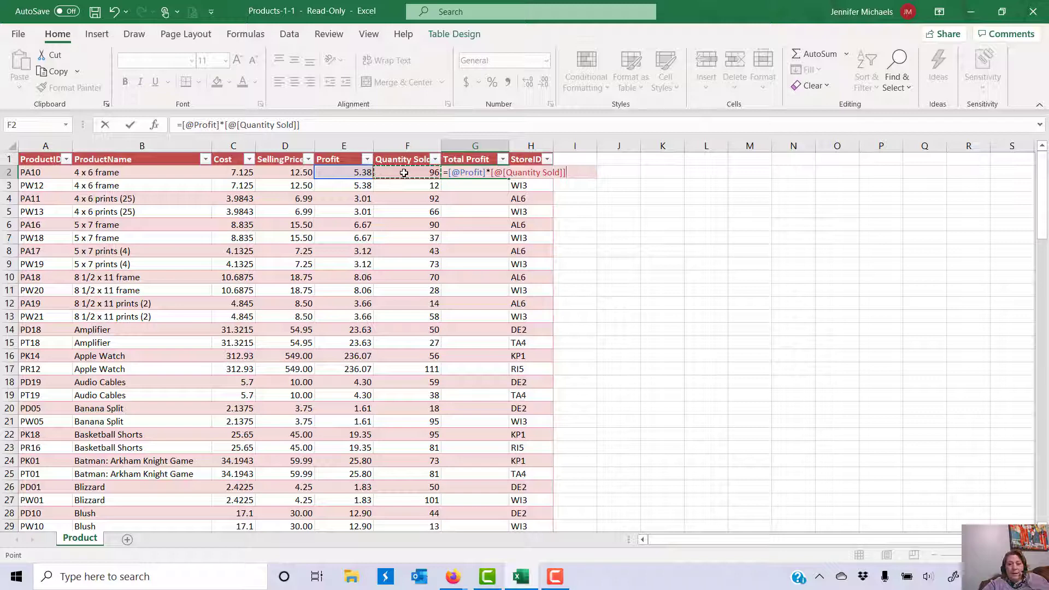
pyautogui.press('Return')
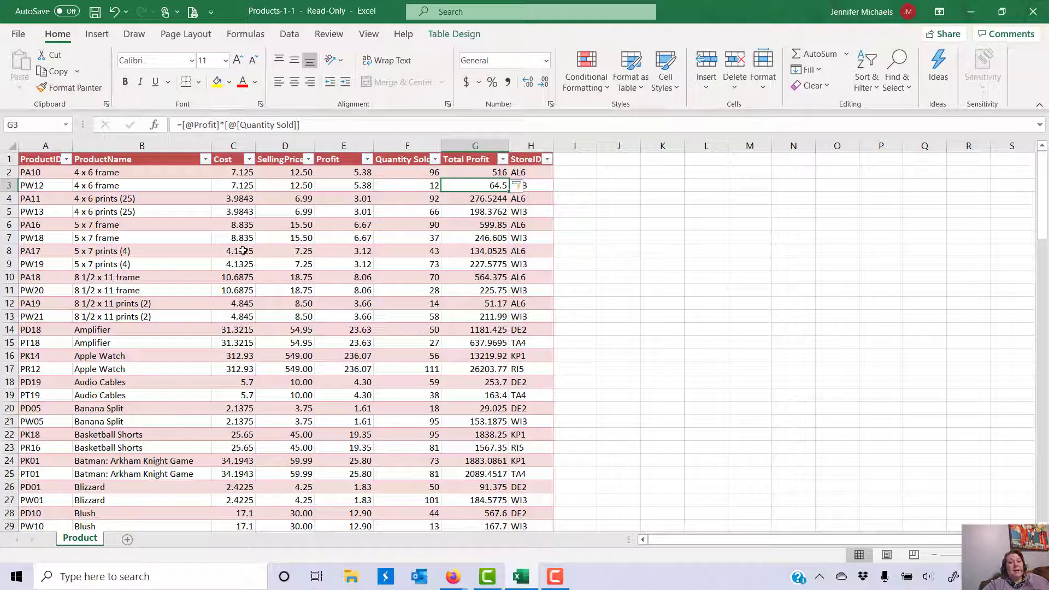
# Step: Turn on the table's Total Row and set the Profit total to Sum
pyautogui.click(441, 35)
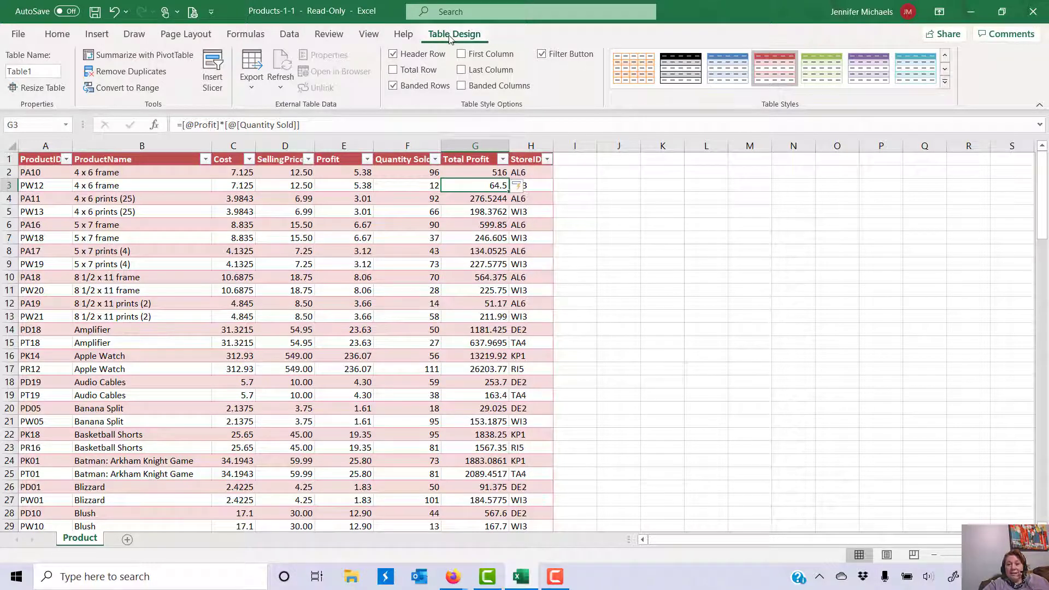
pyautogui.click(396, 73)
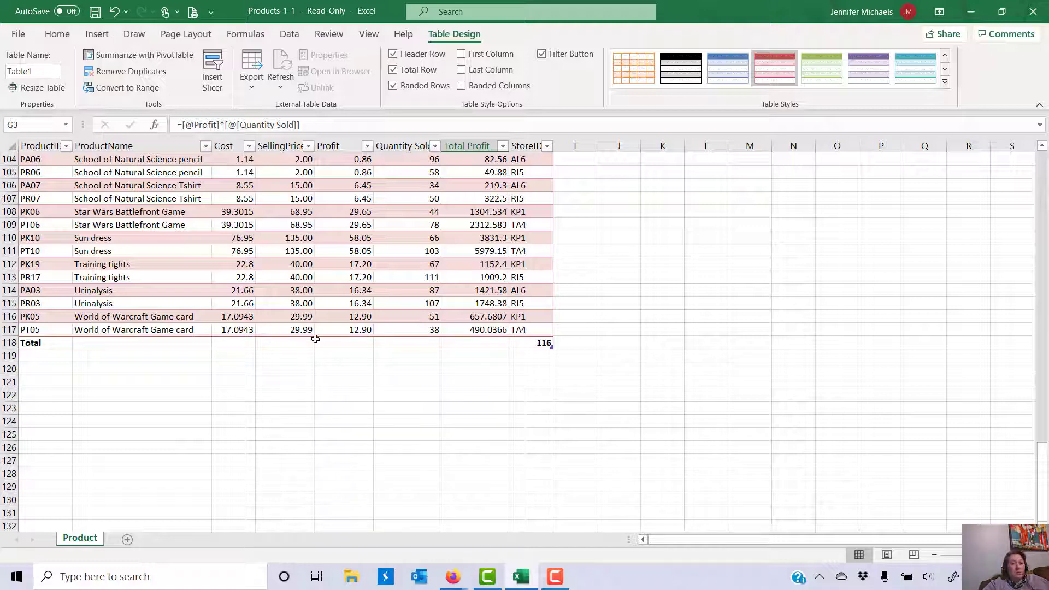
pyautogui.click(355, 342)
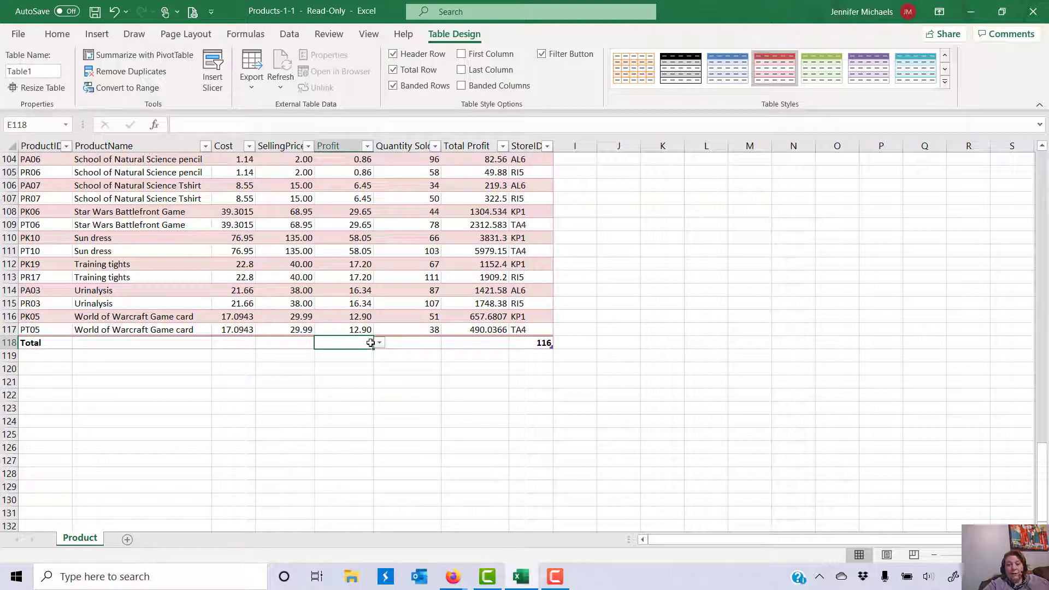
pyautogui.click(379, 343)
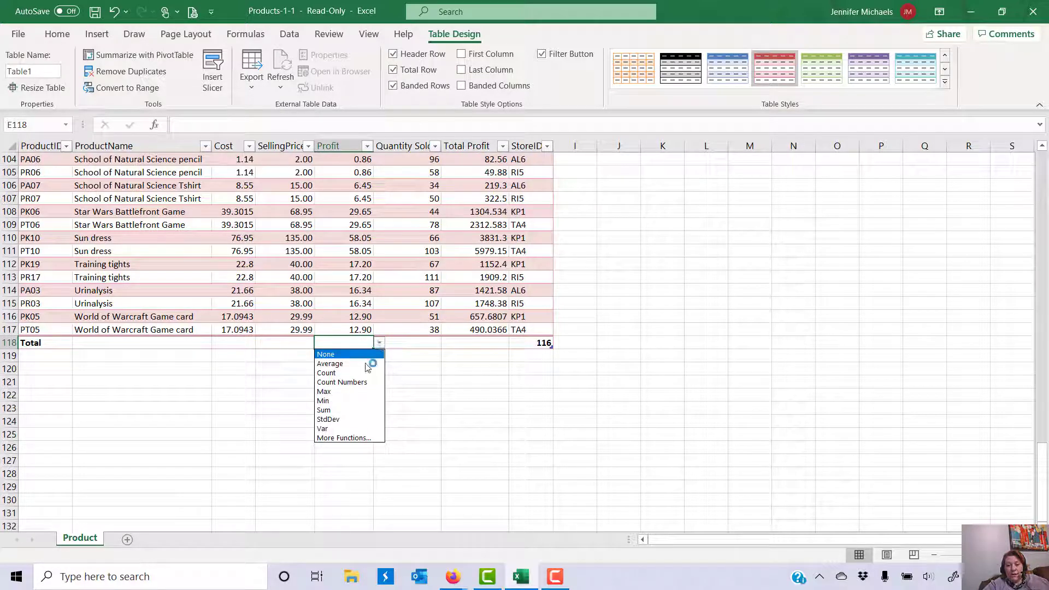
pyautogui.click(339, 410)
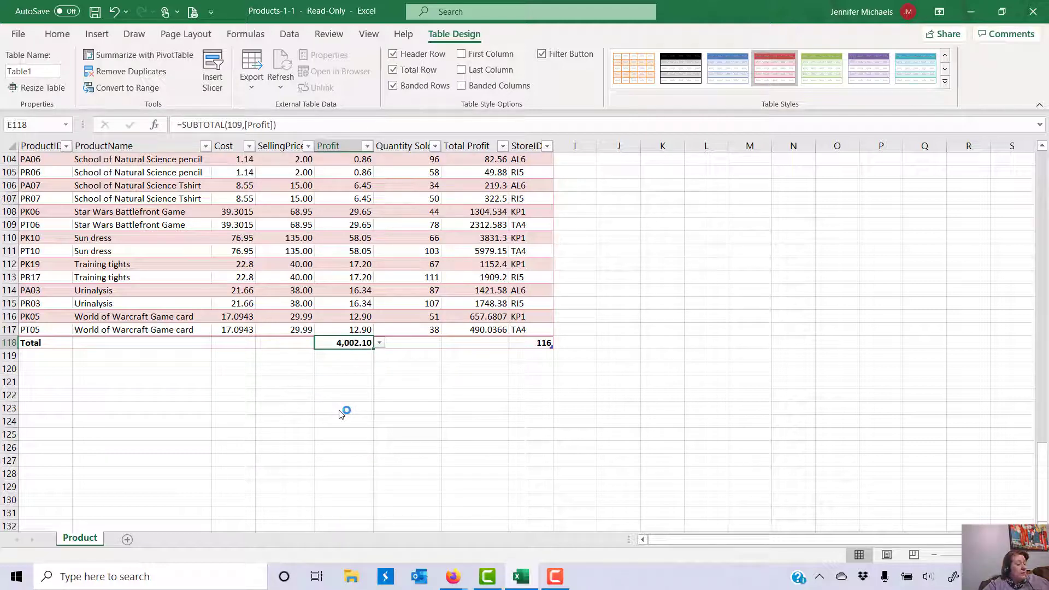
# Step: Set Sum for Quantity Sold and Total Profit, and Count for ProductName in the Total row
pyautogui.click(434, 344)
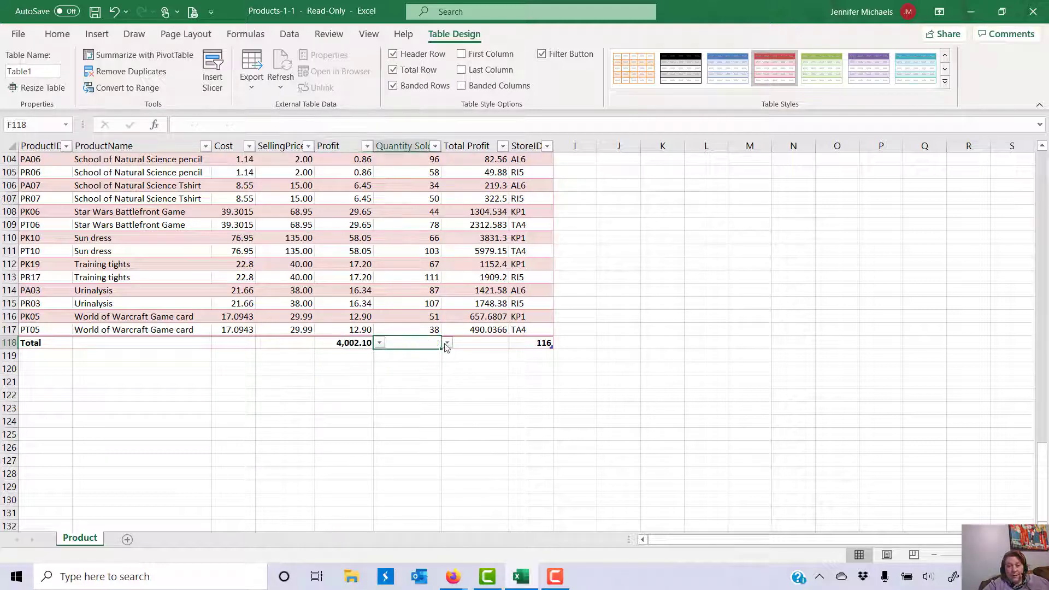
pyautogui.click(446, 345)
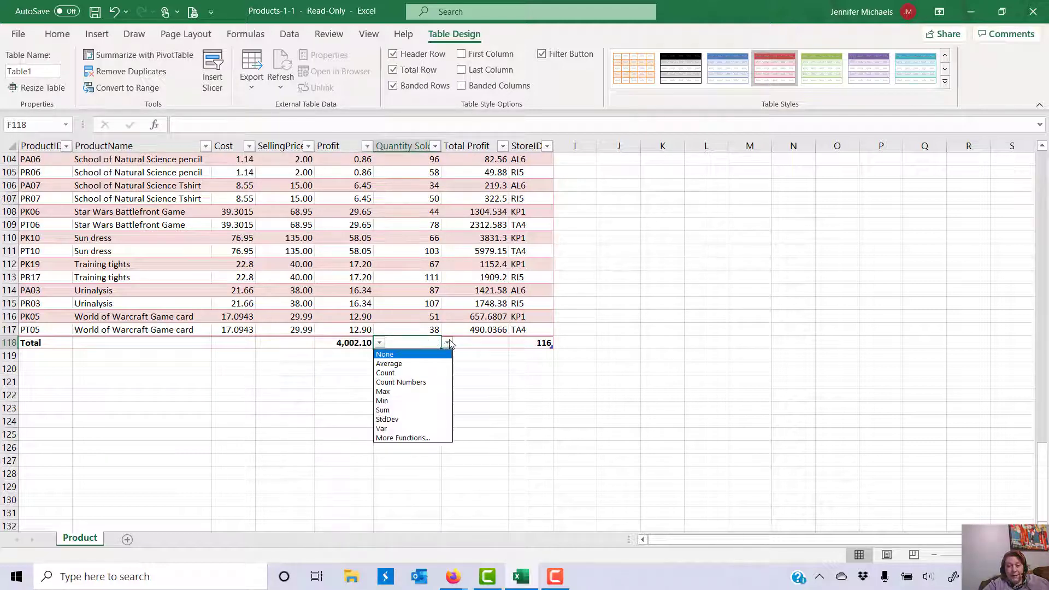
pyautogui.click(428, 411)
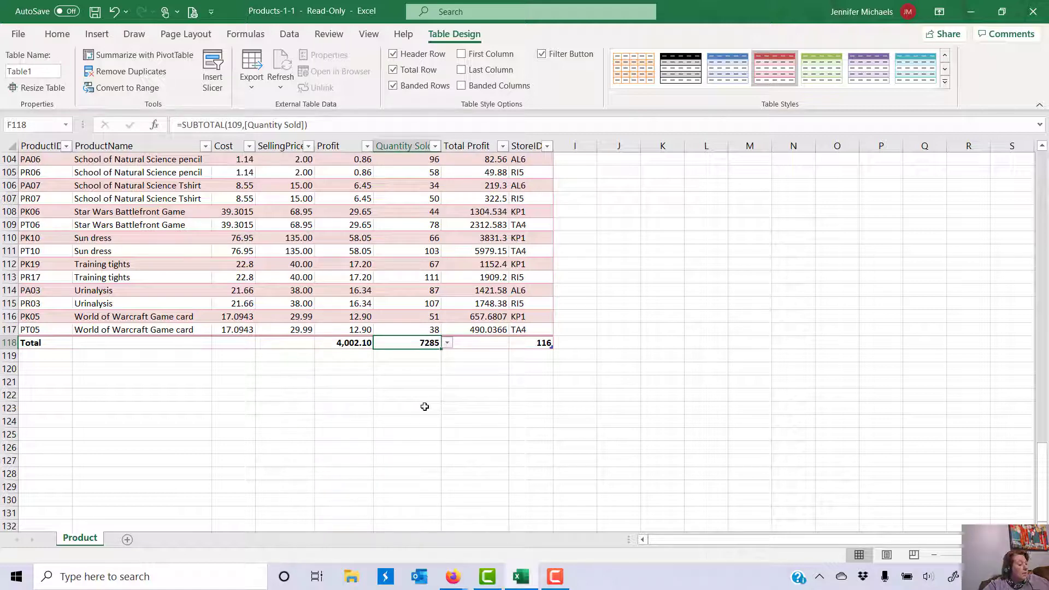
pyautogui.click(486, 343)
pyautogui.click(515, 342)
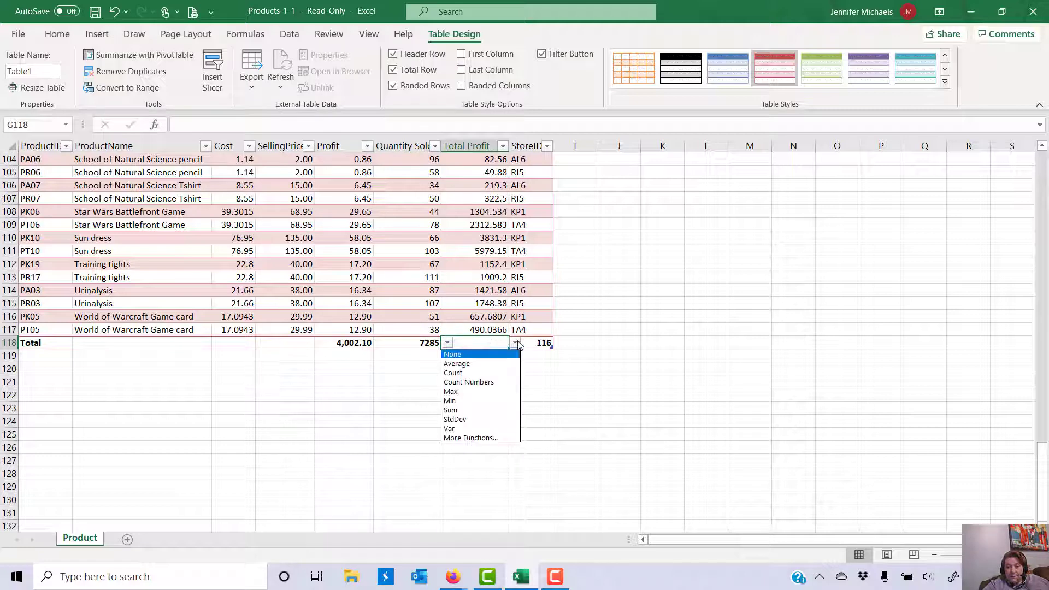
pyautogui.click(484, 410)
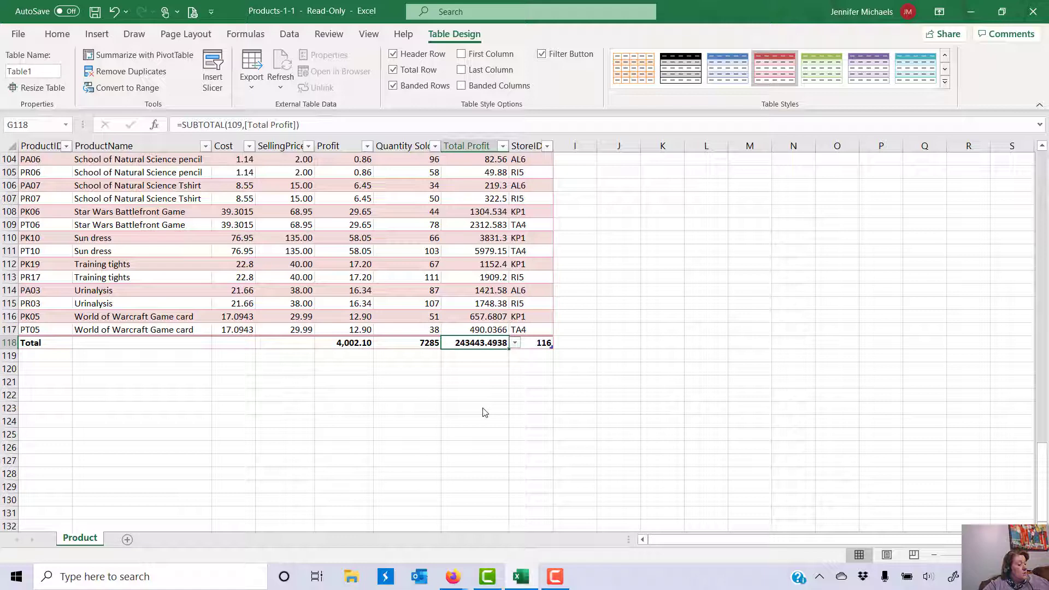
pyautogui.click(148, 343)
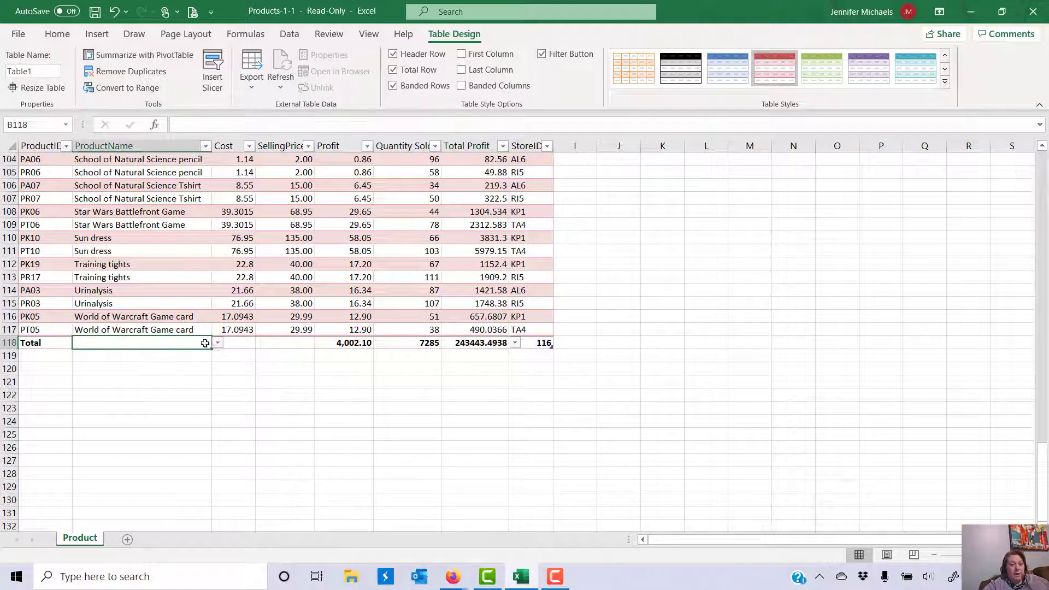
pyautogui.click(217, 343)
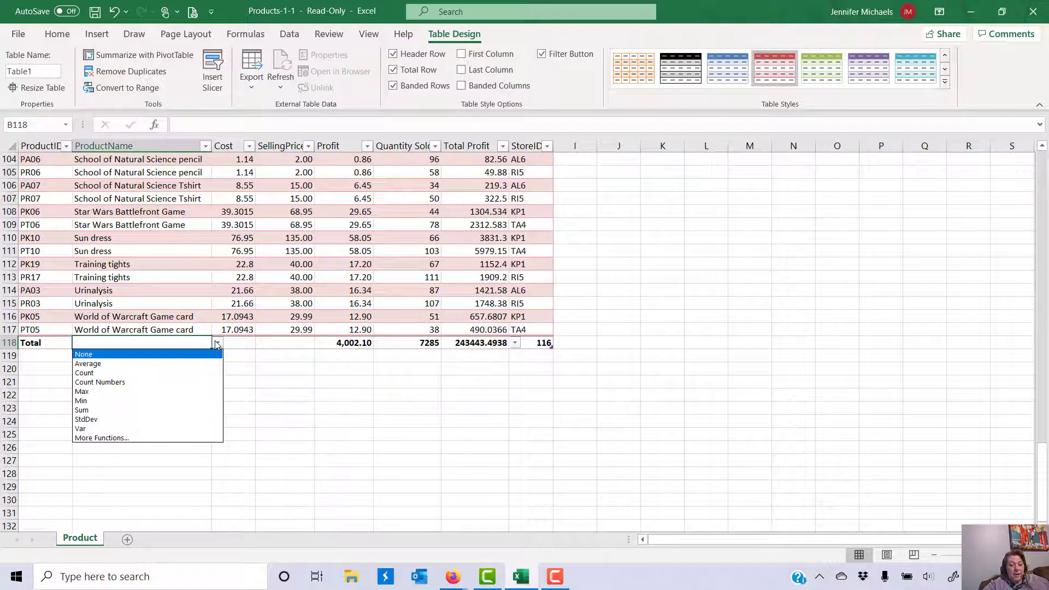
pyautogui.click(213, 372)
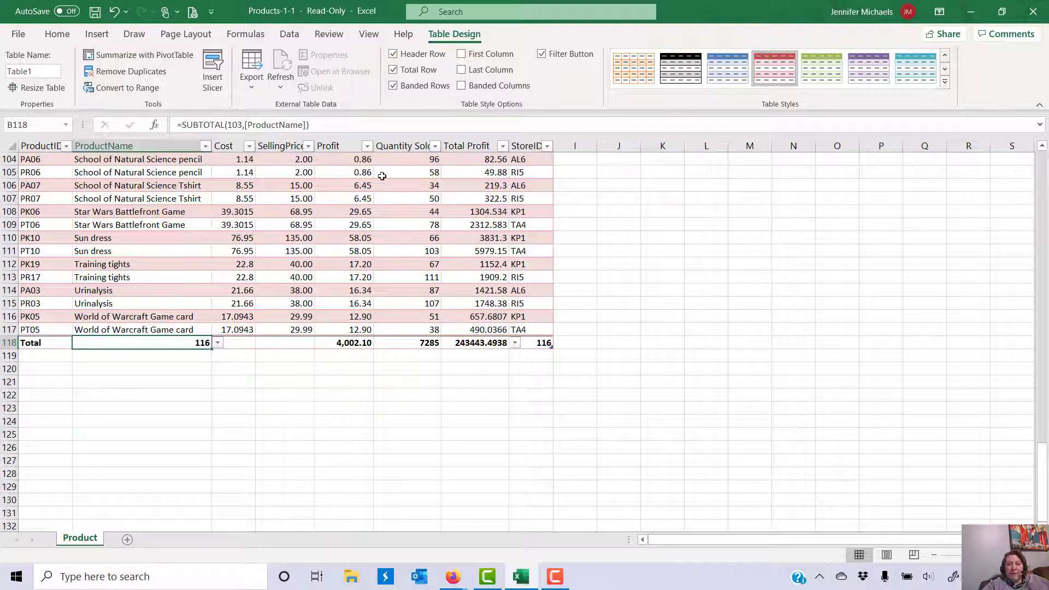
# Step: Apply Accounting Number Format to the Cost through Quantity Sold values
pyautogui.scroll(5, 355, 252)
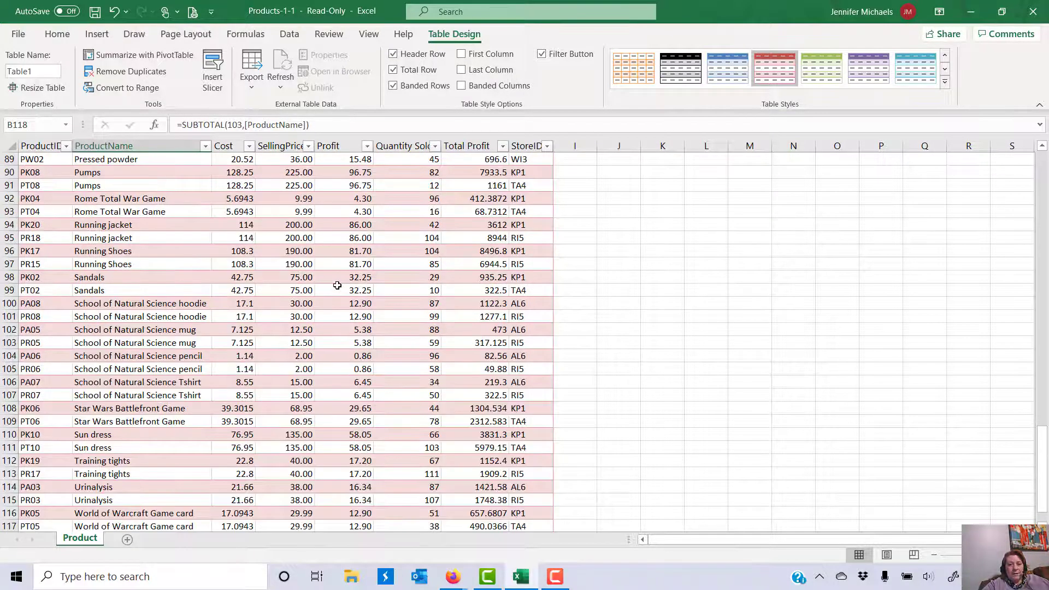
pyautogui.scroll(20, 337, 286)
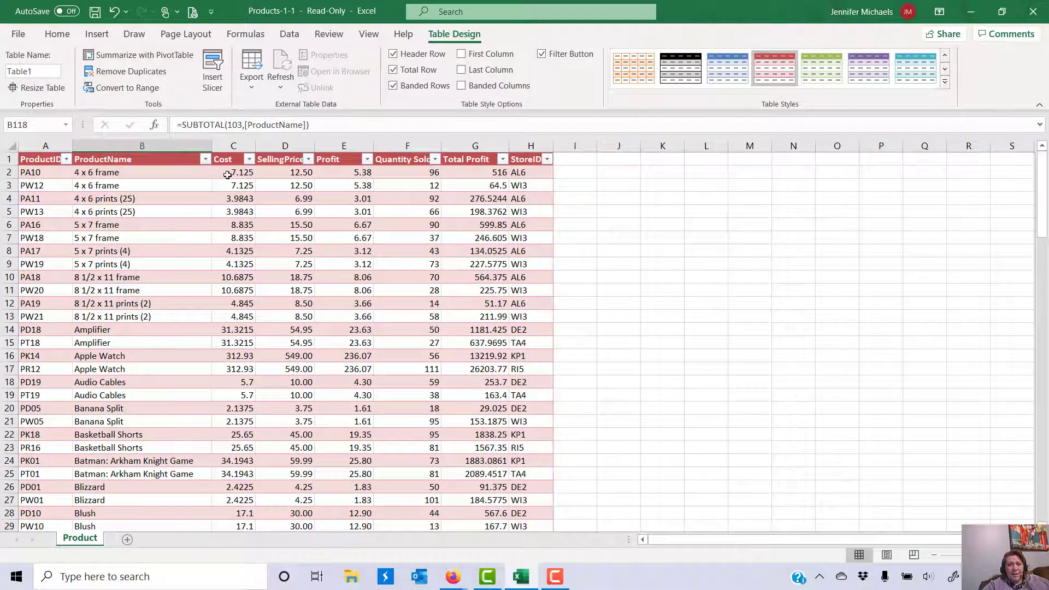
pyautogui.moveTo(228, 173); pyautogui.dragTo(410, 496)
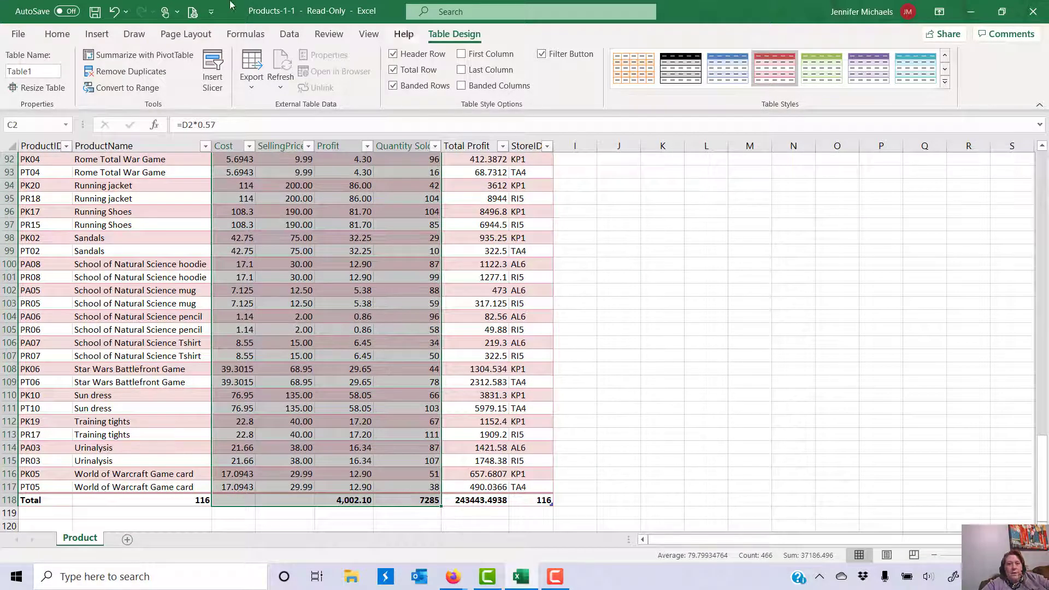
pyautogui.click(57, 33)
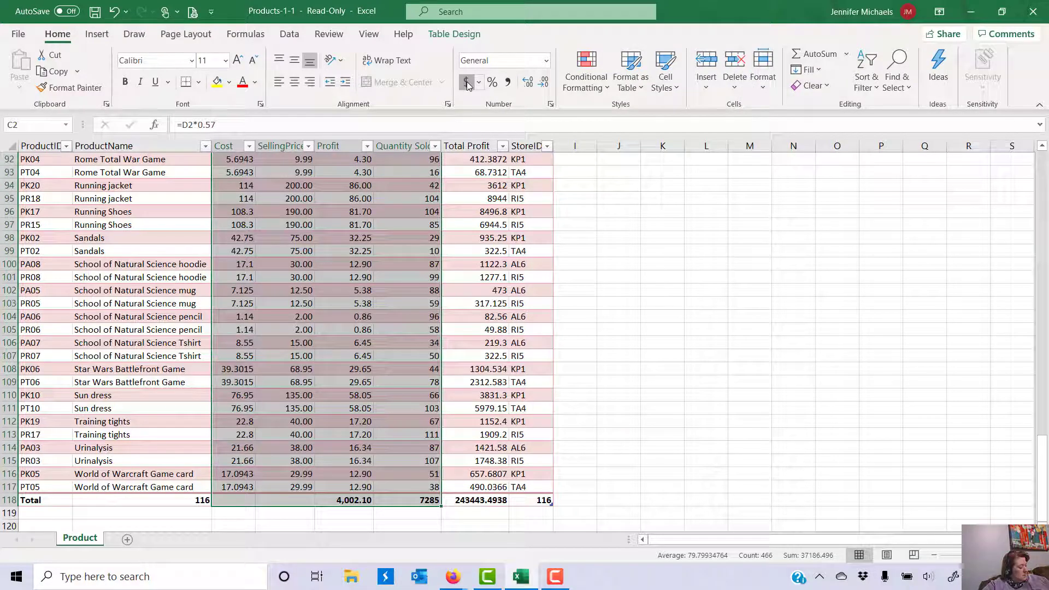
pyautogui.click(466, 83)
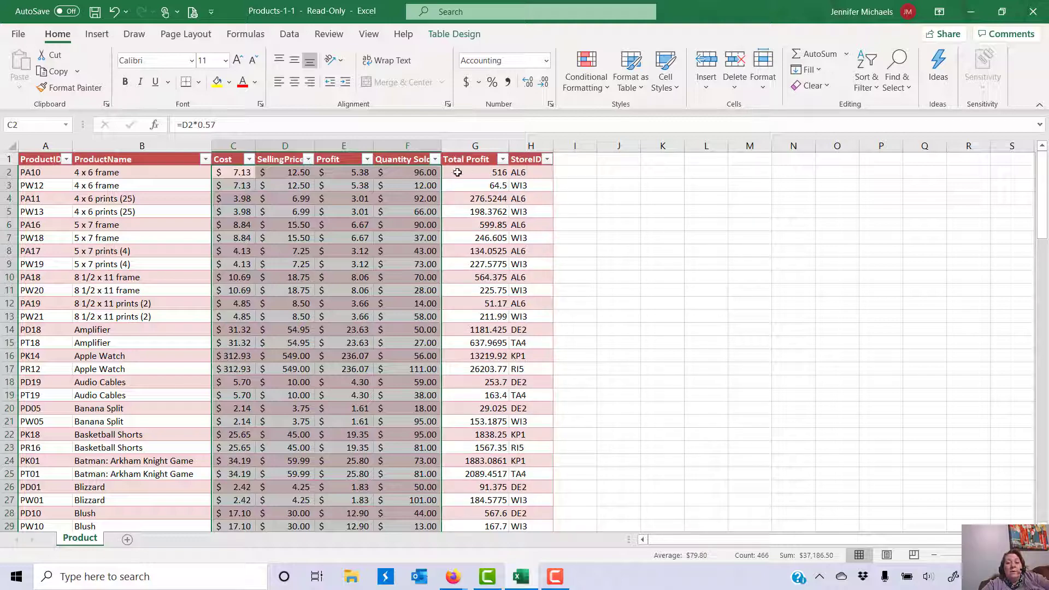
# Step: Format Total Profit as accounting currency and set Quantity Sold back to General
pyautogui.moveTo(457, 172); pyautogui.dragTo(484, 486)
pyautogui.click(465, 82)
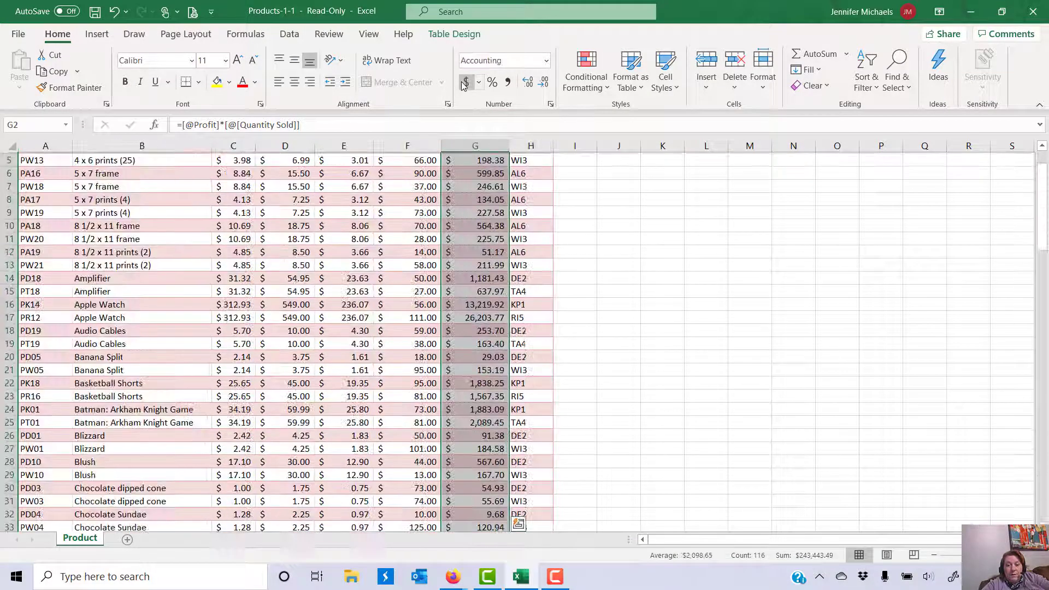
pyautogui.moveTo(420, 171); pyautogui.dragTo(437, 500)
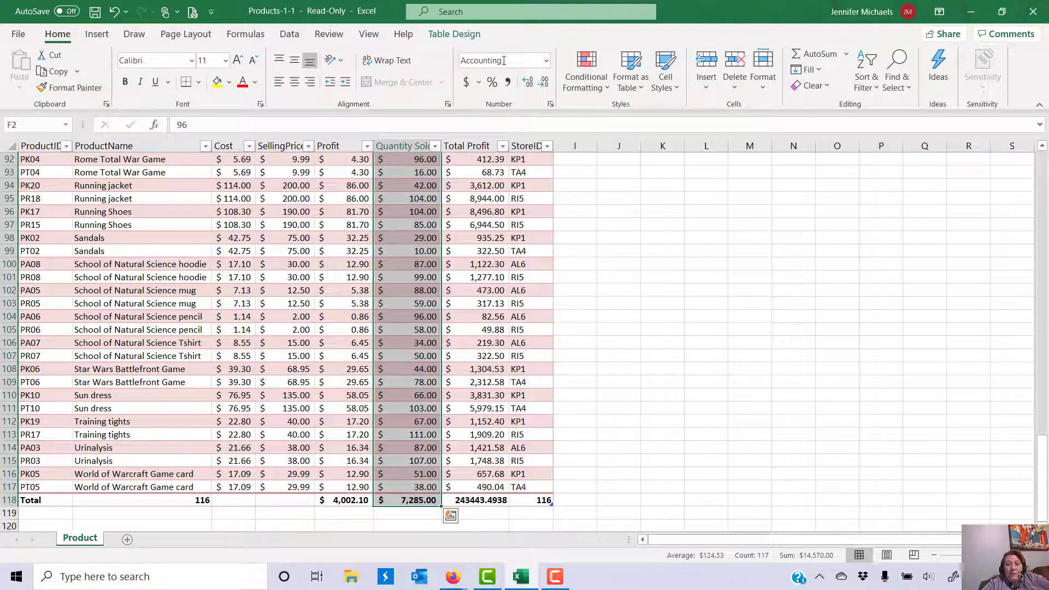
pyautogui.click(546, 61)
pyautogui.click(533, 79)
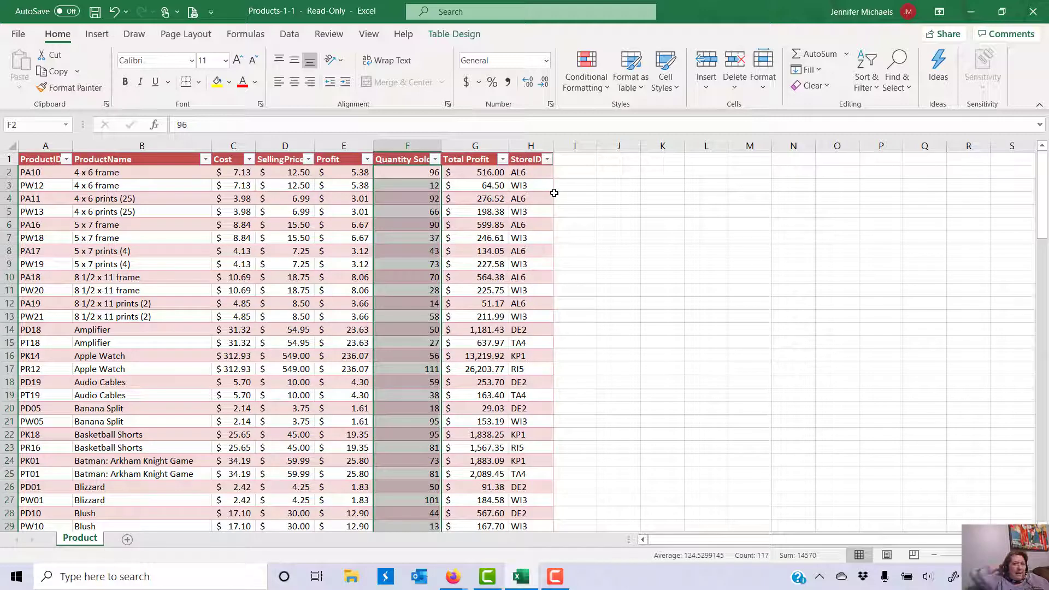
pyautogui.click(527, 171)
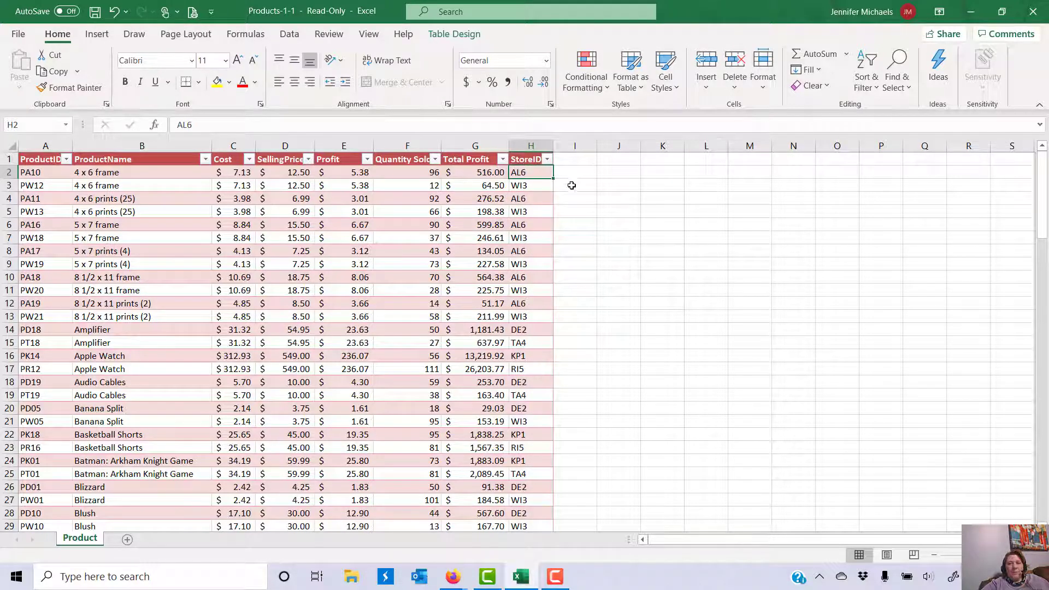
# Step: Replace all AL6 store IDs with Allentown (19 replacements) and move the dialog aside
pyautogui.click(898, 87)
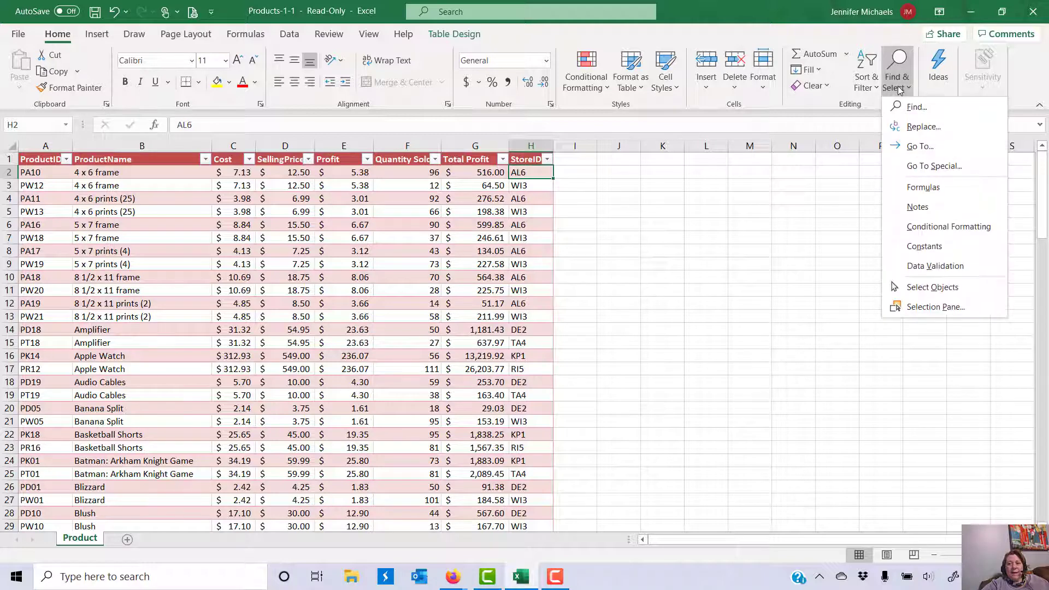
pyautogui.click(906, 128)
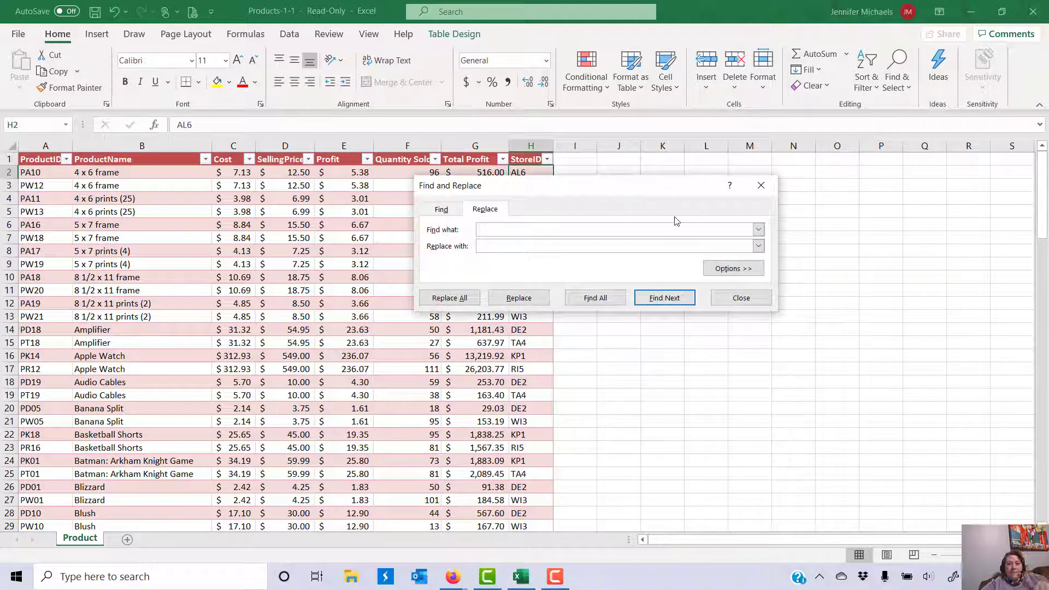
pyautogui.write('AL')
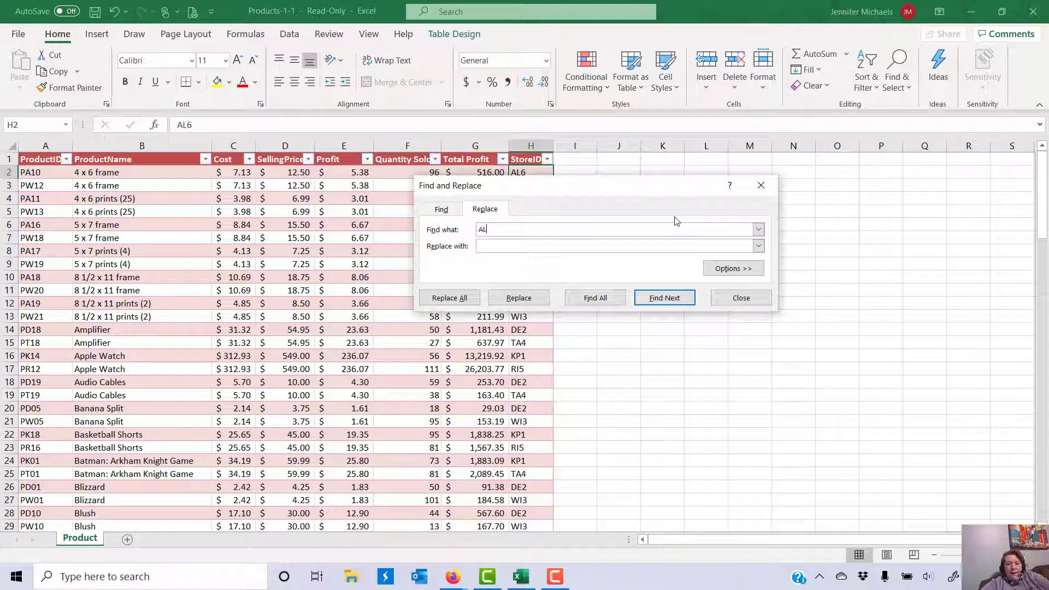
pyautogui.write('6')
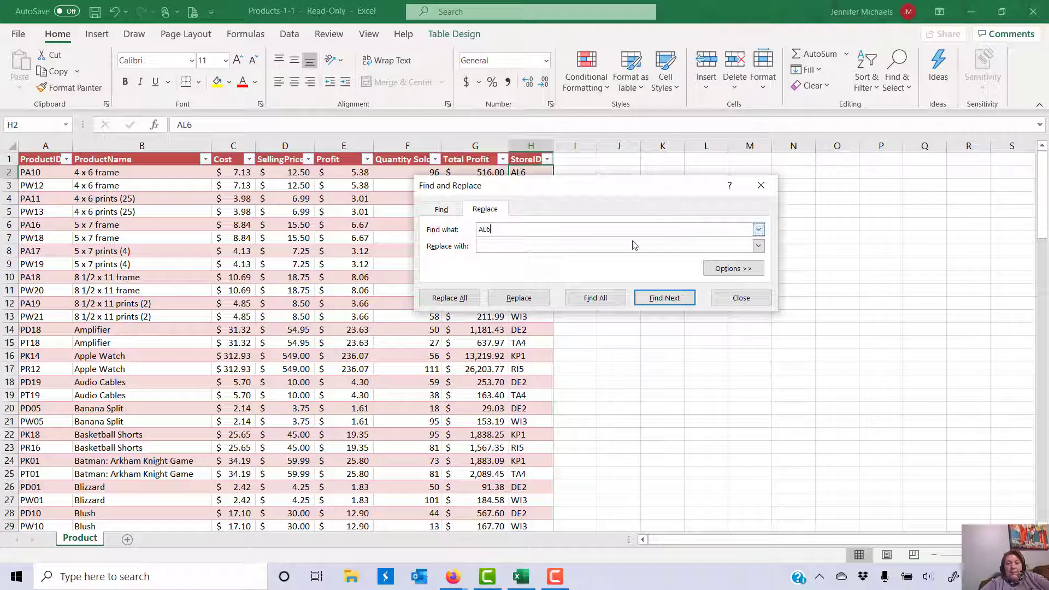
pyautogui.click(619, 249)
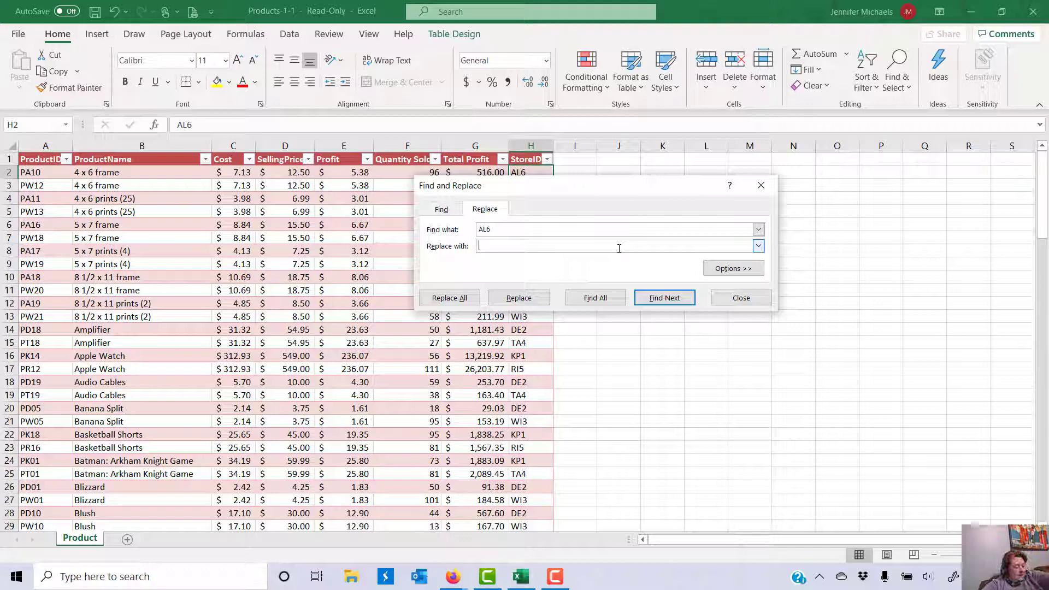
pyautogui.write('Allent')
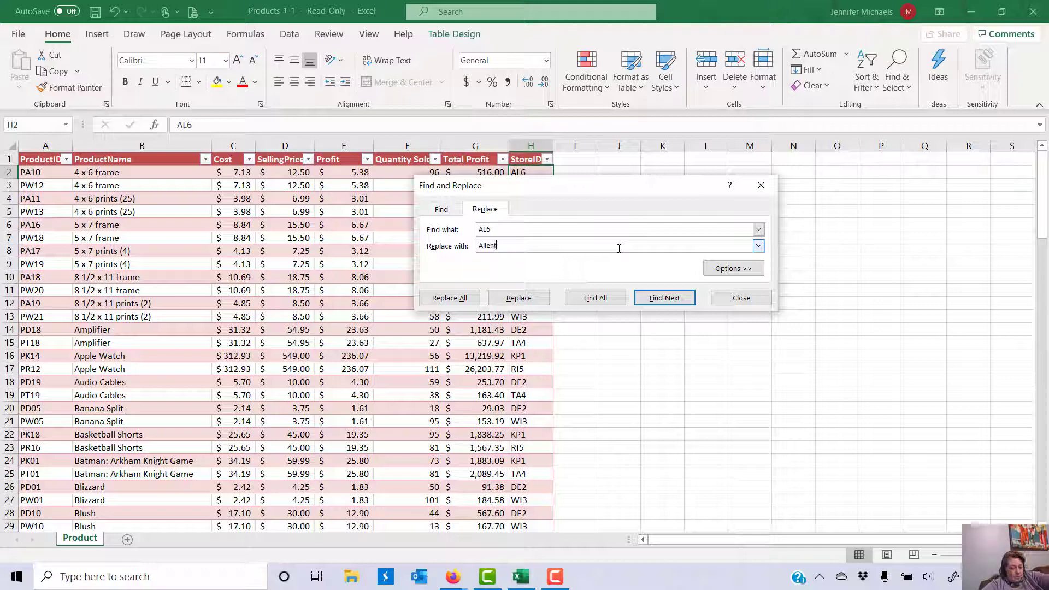
pyautogui.write('own')
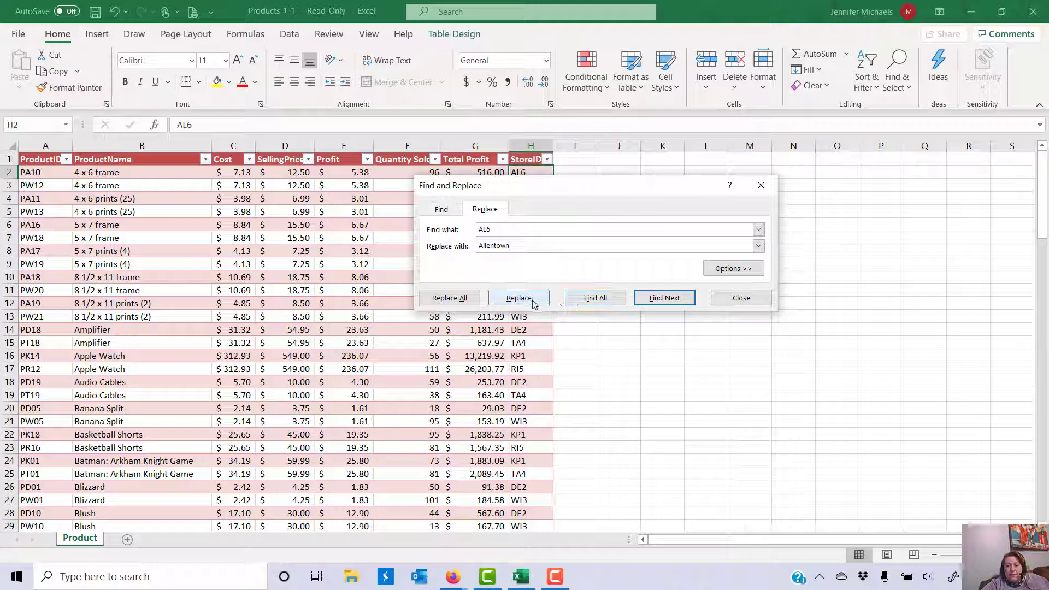
pyautogui.click(451, 297)
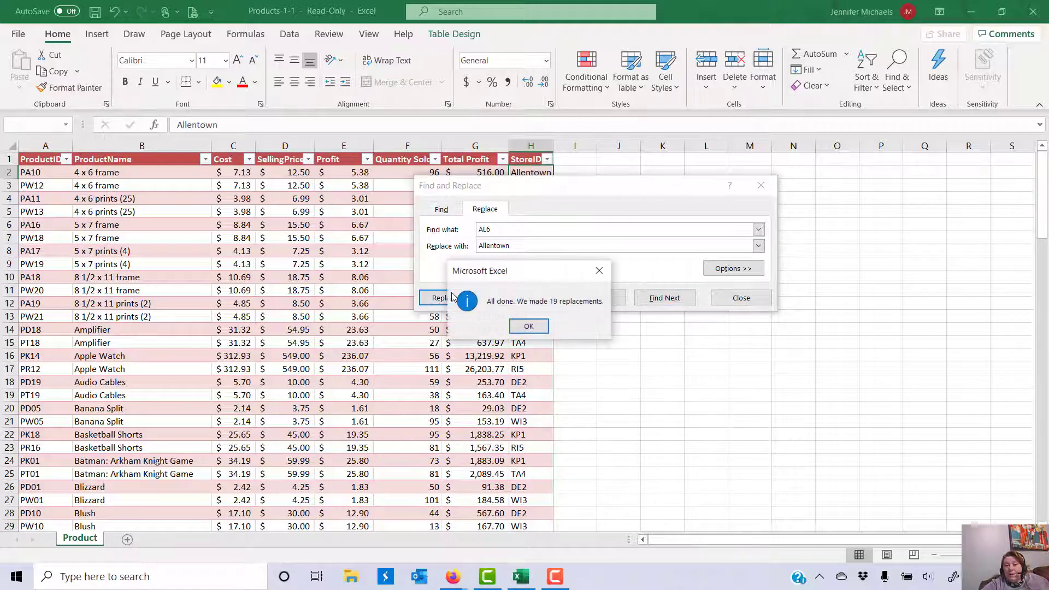
pyautogui.click(527, 326)
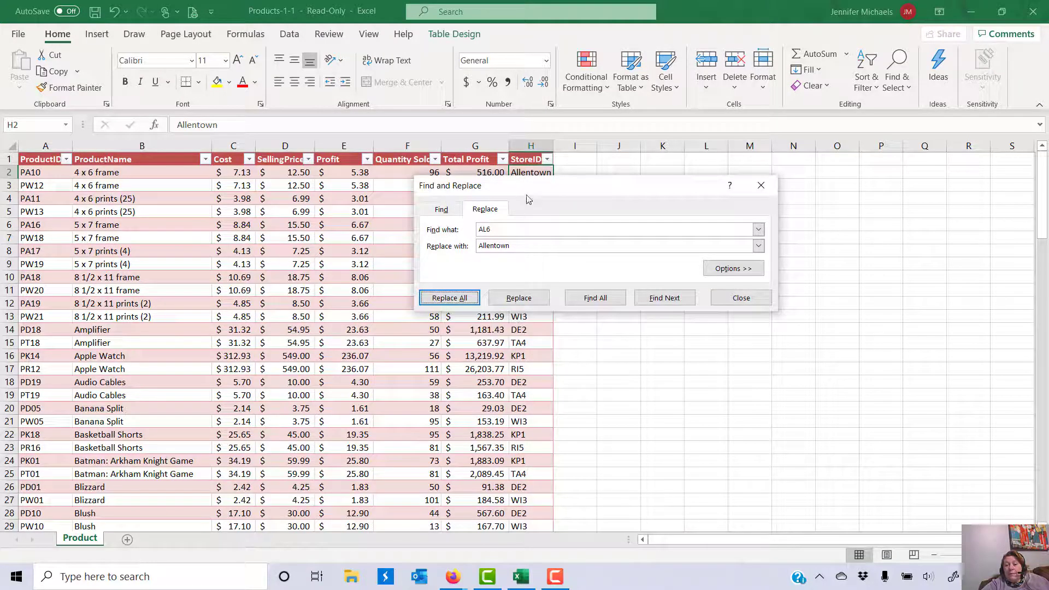
pyautogui.moveTo(527, 191); pyautogui.dragTo(713, 154)
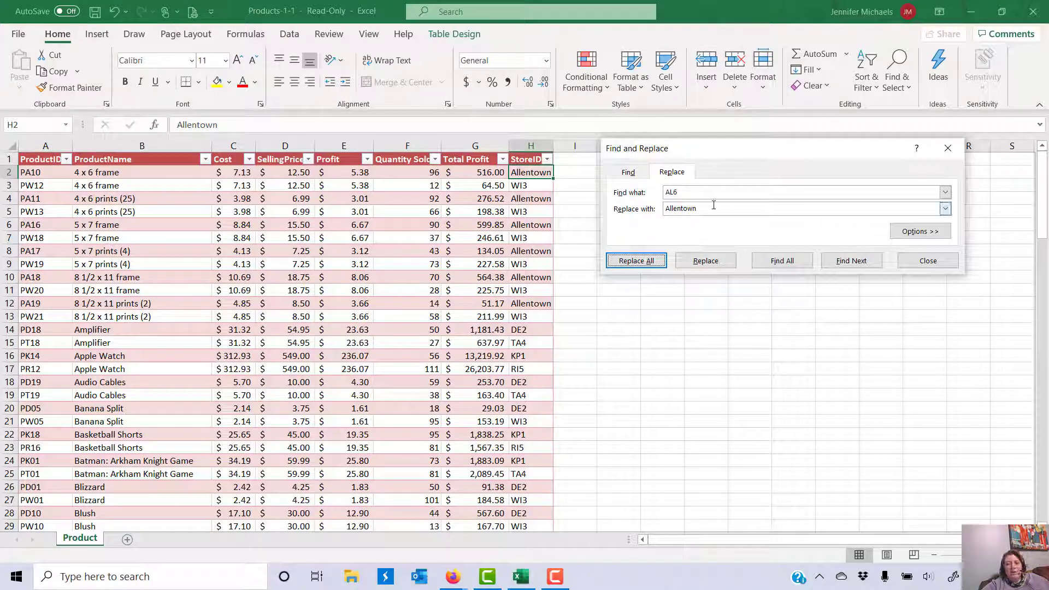
# Step: Replace all DE2 store IDs with Decatur (19 replacements)
pyautogui.moveTo(701, 191); pyautogui.dragTo(662, 189)
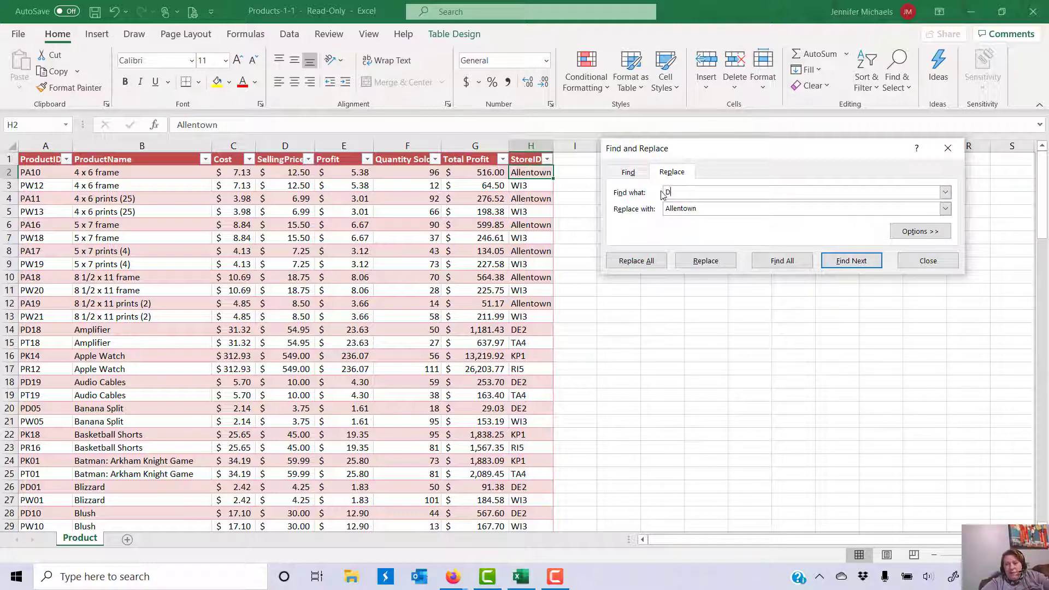
pyautogui.write('DE2')
pyautogui.press('Tab')
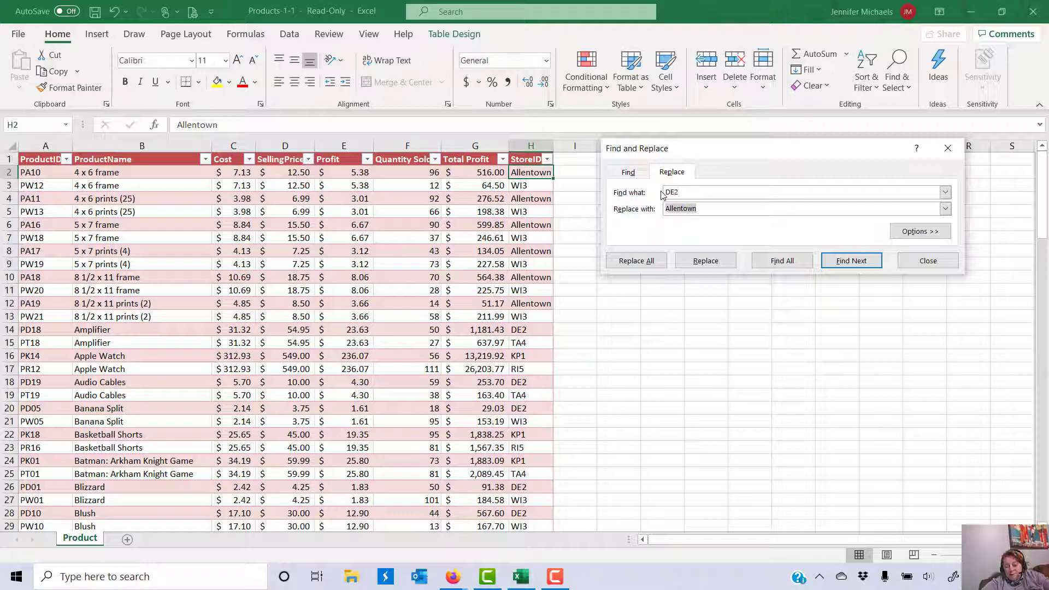
pyautogui.write('D')
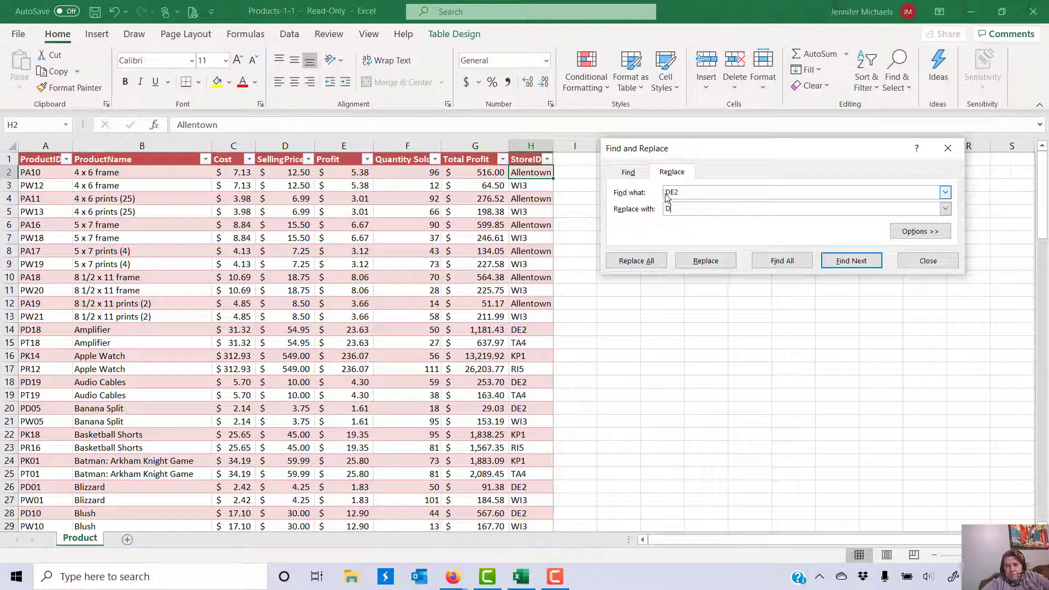
pyautogui.write('ecatur')
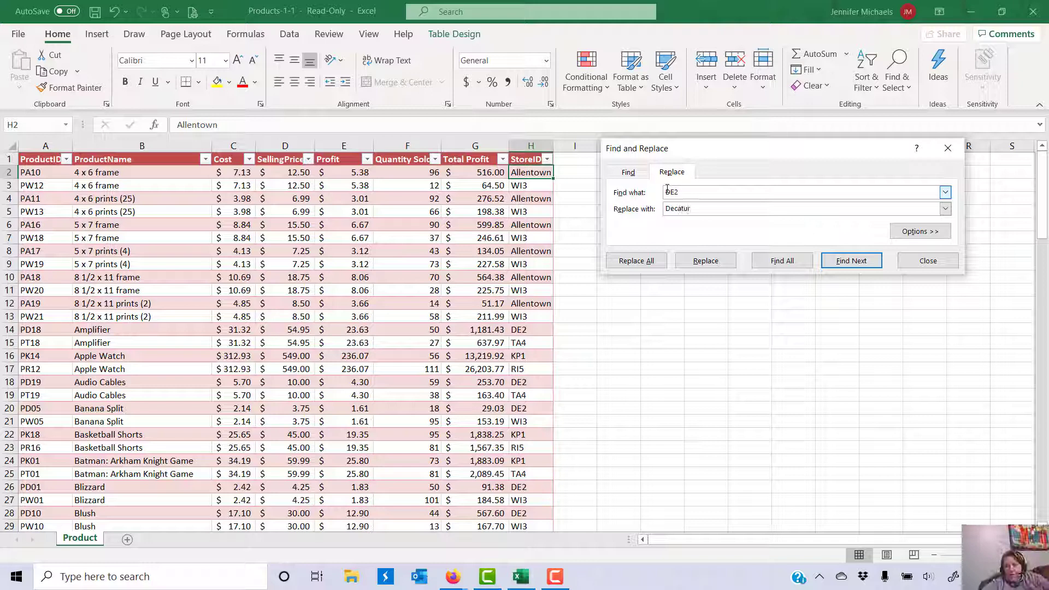
pyautogui.click(650, 260)
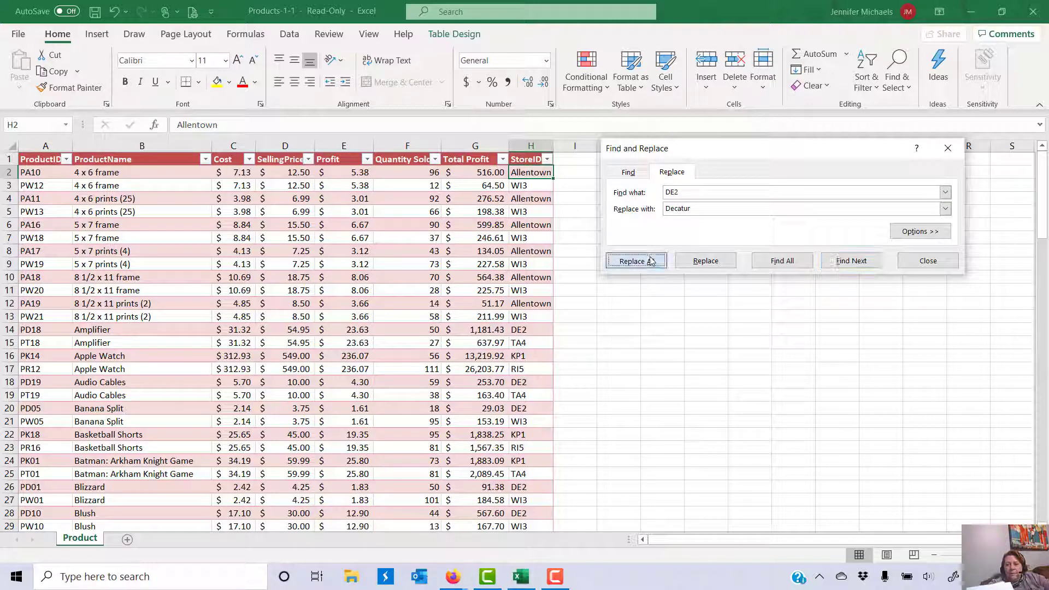
pyautogui.click(532, 326)
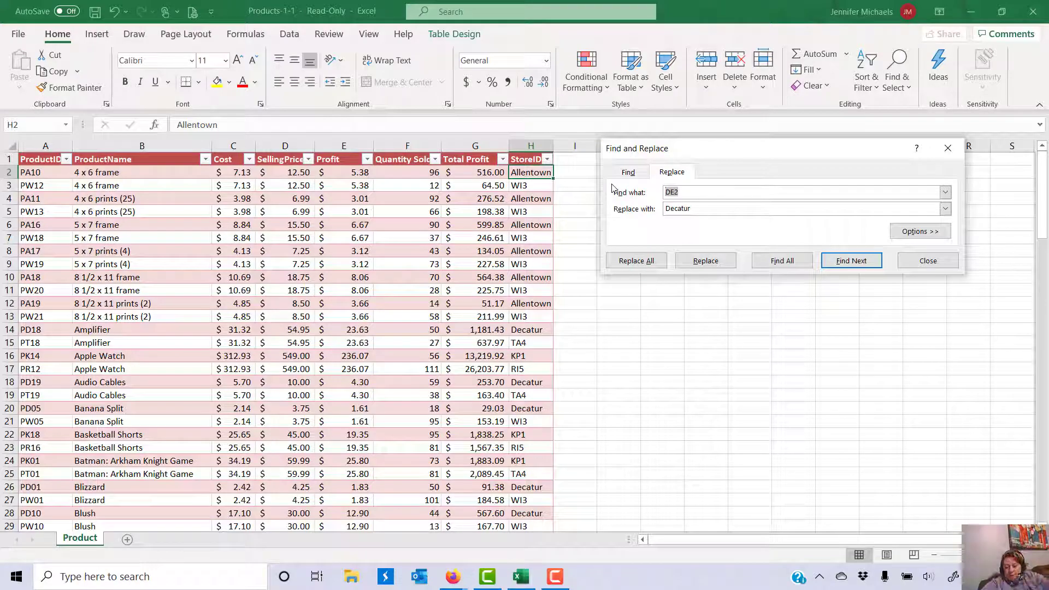
# Step: Replace all KP1 store IDs with King of Prussia (20 replacements)
pyautogui.hotkey('alt', 'Tab')
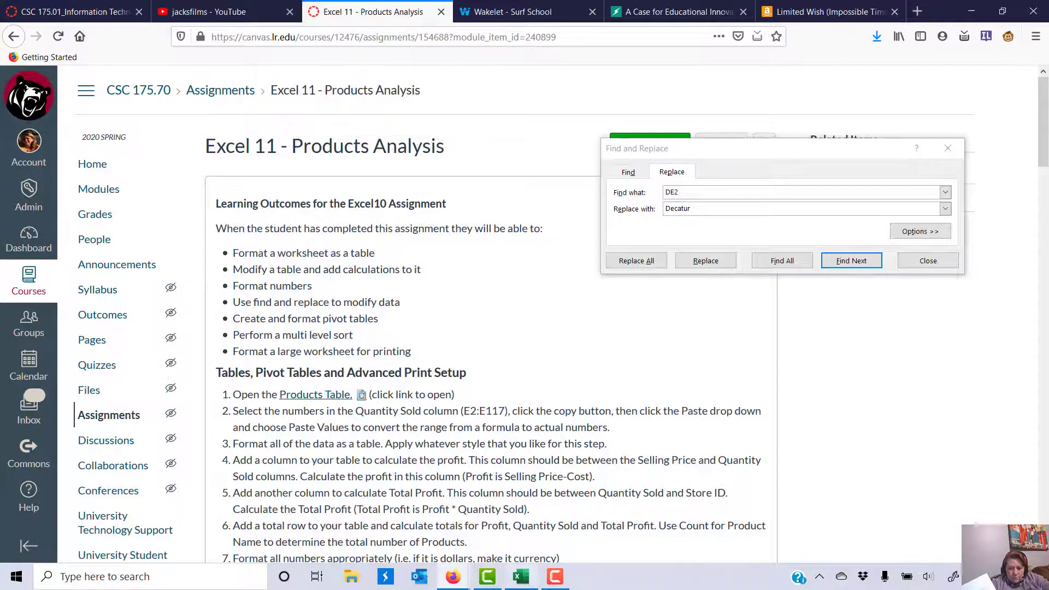
pyautogui.click(521, 576)
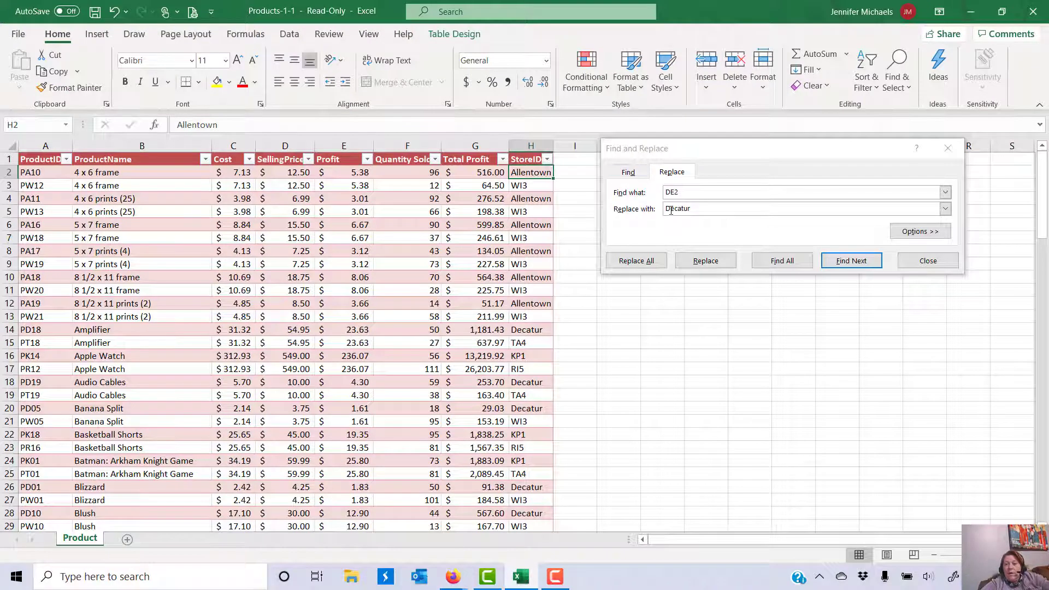
pyautogui.click(699, 191)
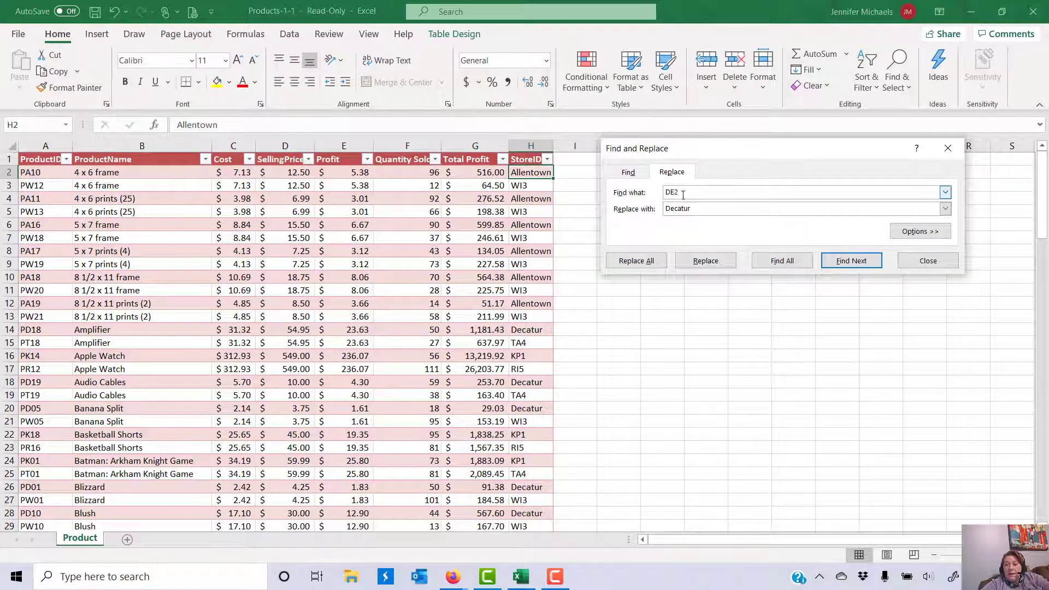
pyautogui.moveTo(683, 193); pyautogui.dragTo(633, 192)
pyautogui.write('KP1')
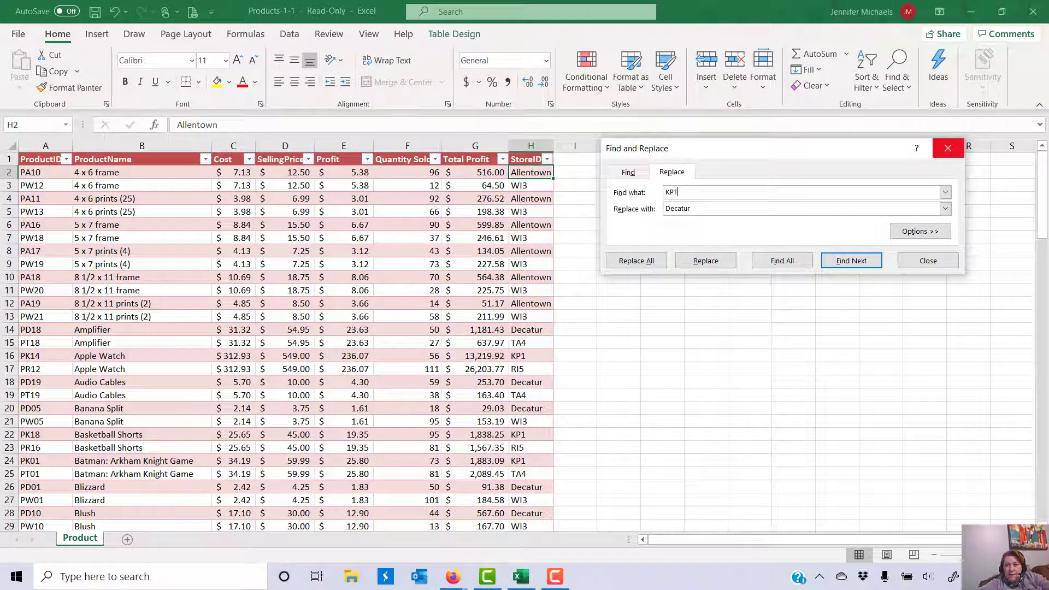
pyautogui.press('Tab')
pyautogui.write('King of Prussia')
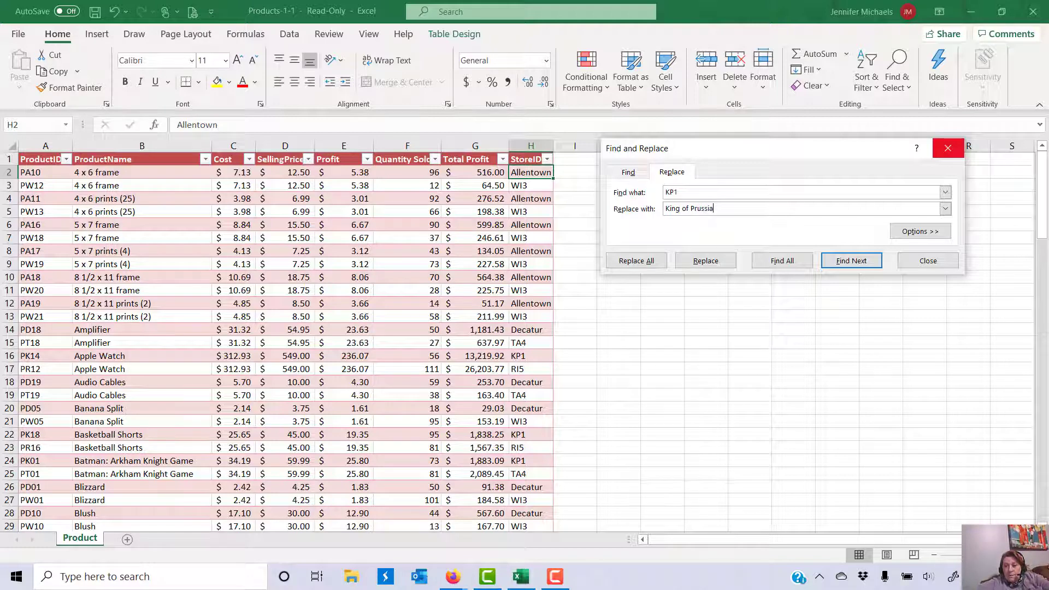
pyautogui.click(637, 261)
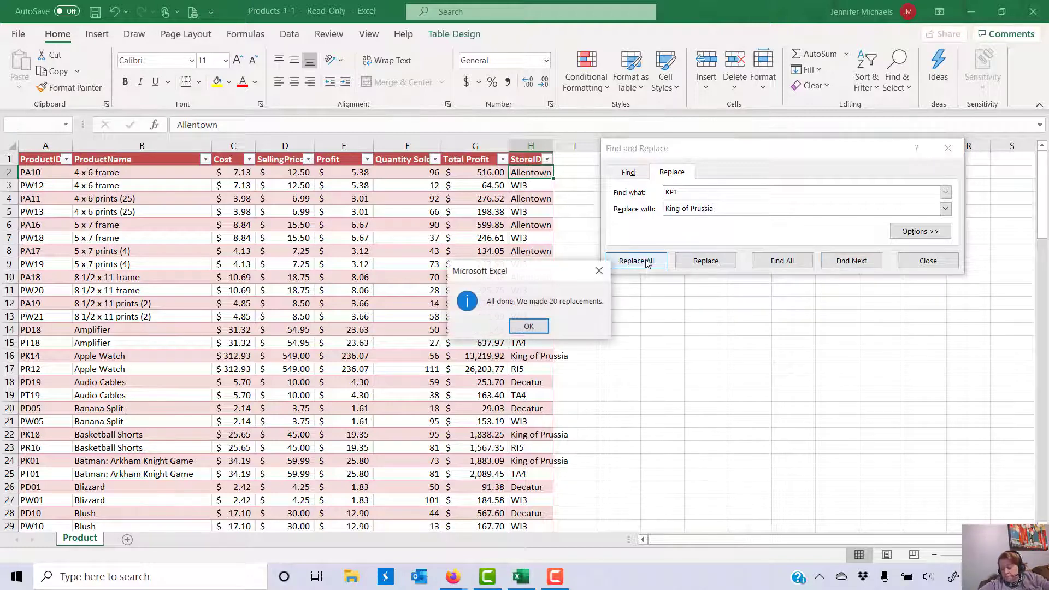
pyautogui.click(529, 327)
# Step: Replace all RI5 store IDs with Richmond (18 replacements)
pyautogui.click(665, 195)
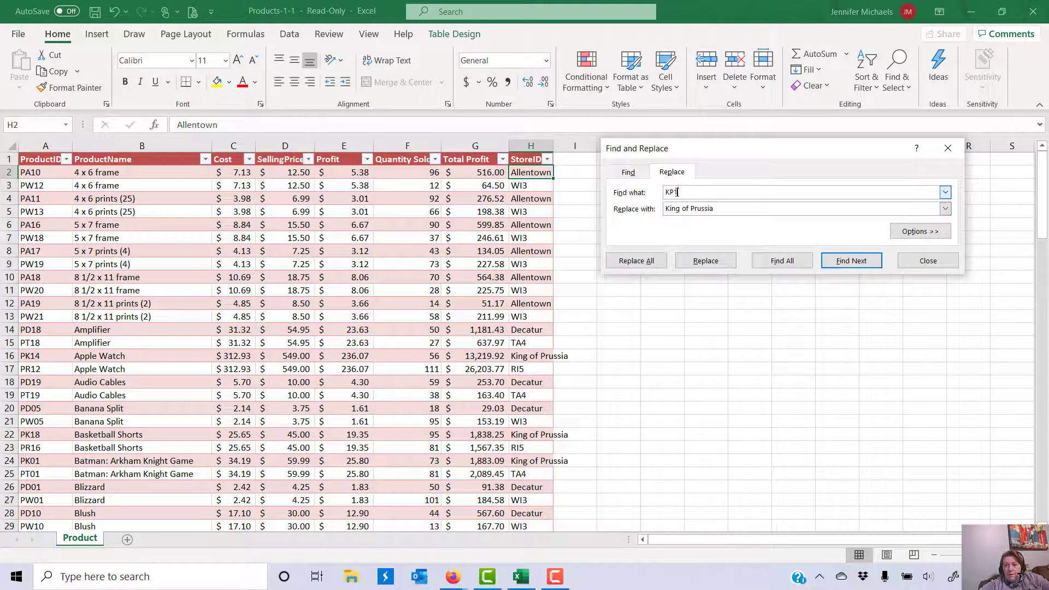
pyautogui.doubleClick(669, 193)
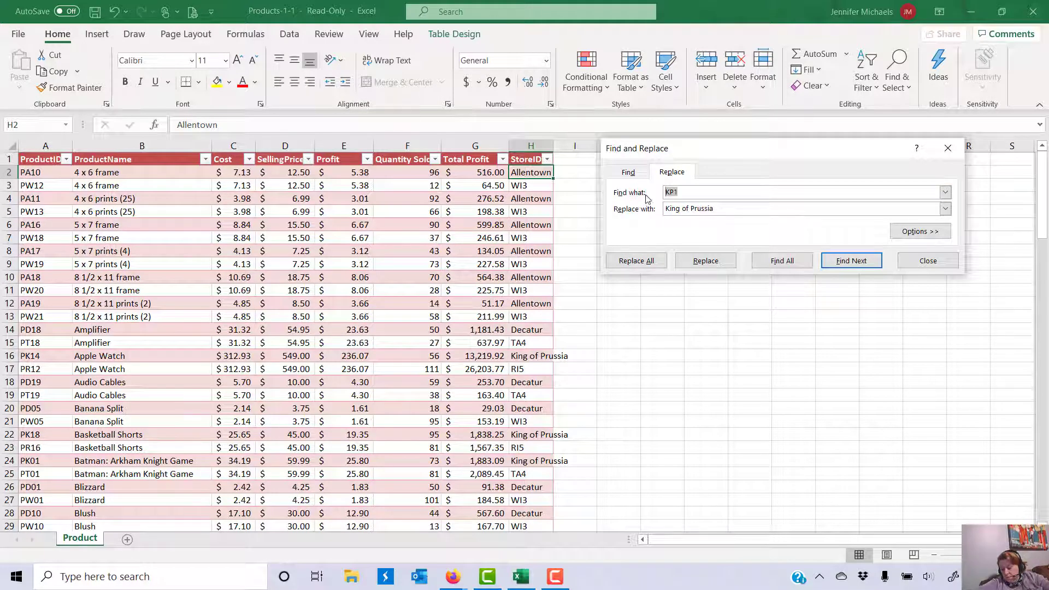
pyautogui.write('RI')
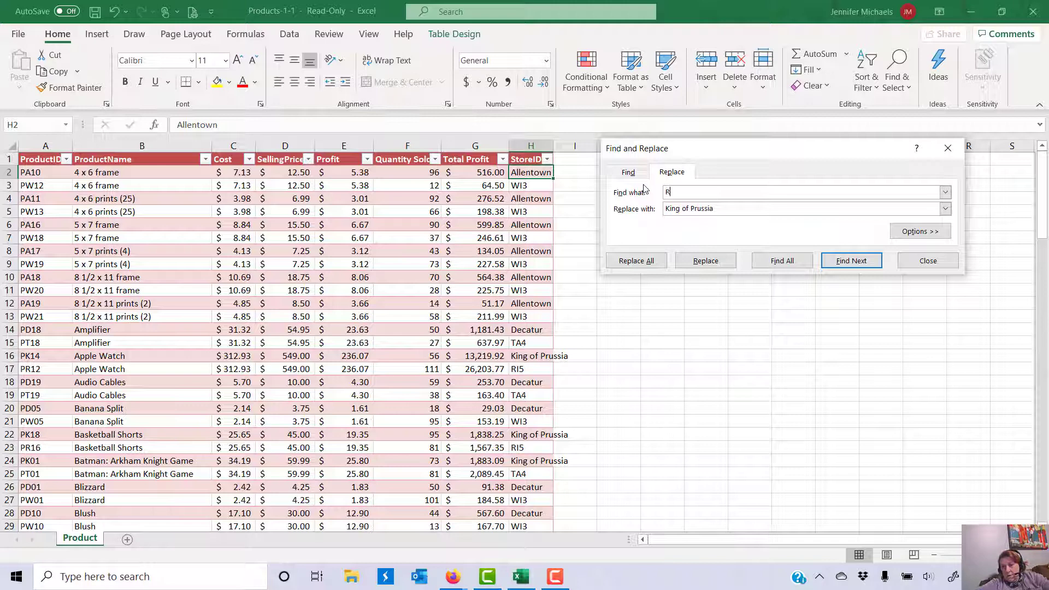
pyautogui.write('5')
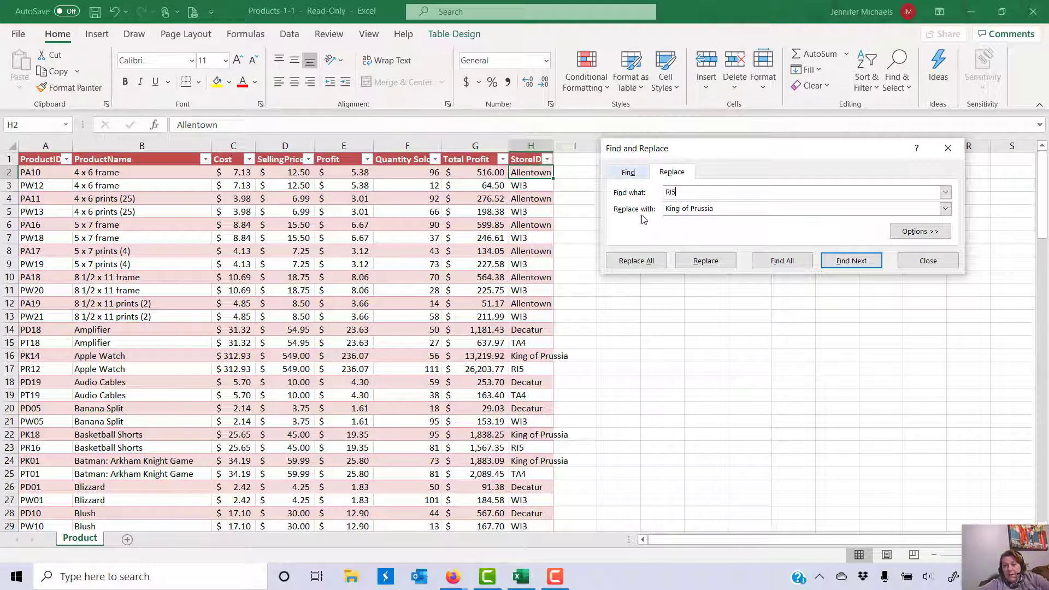
pyautogui.press('Tab')
pyautogui.write('Richmond')
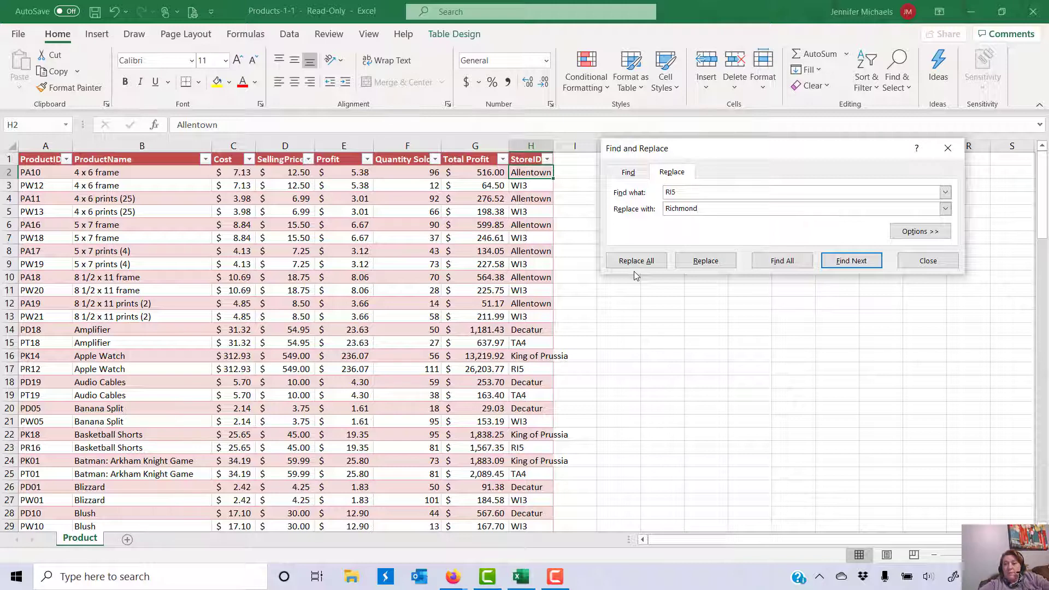
pyautogui.click(636, 262)
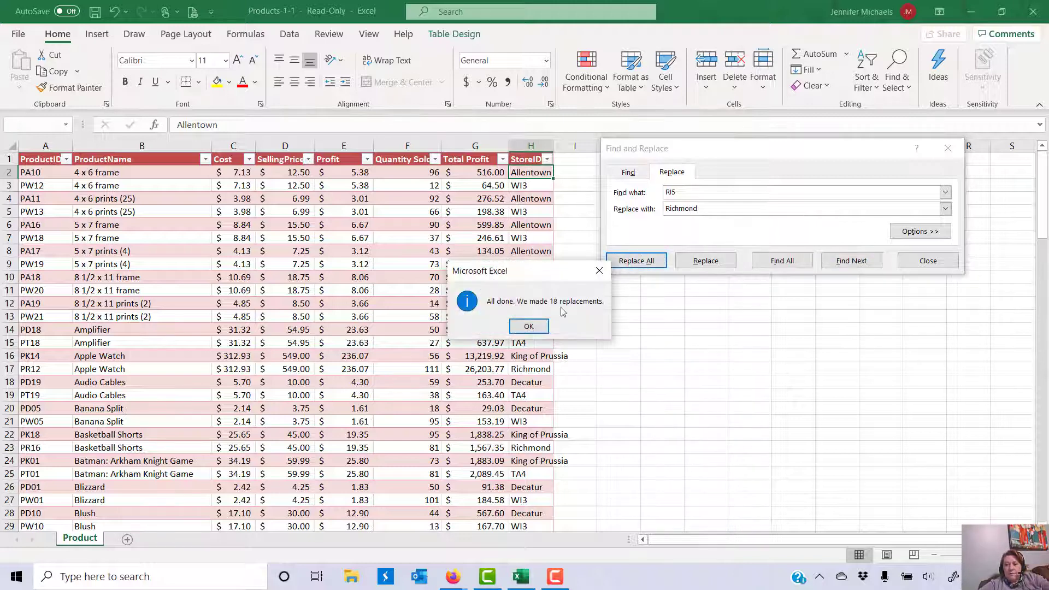
pyautogui.click(528, 326)
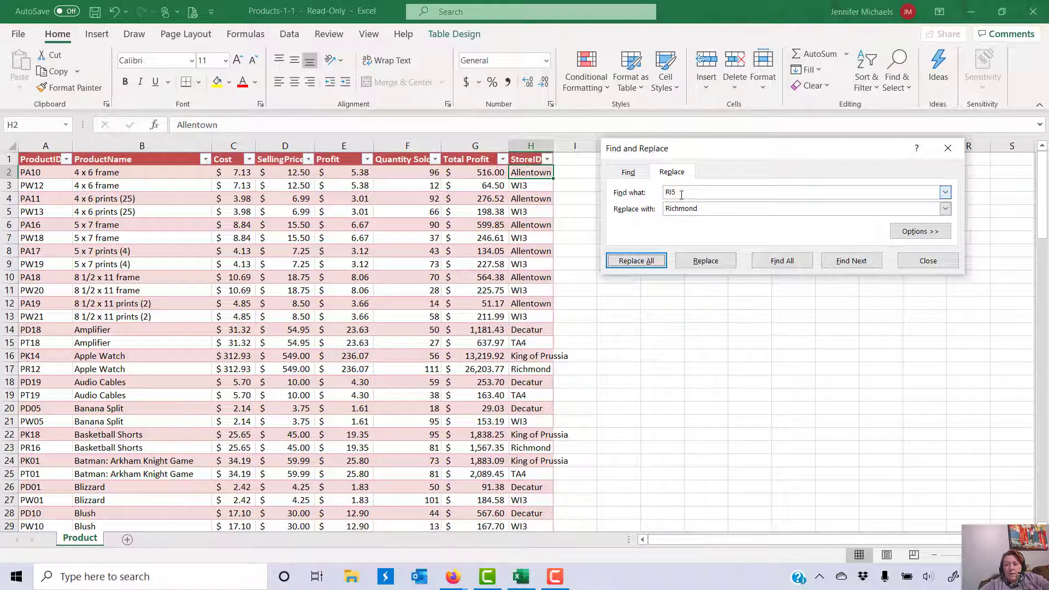
# Step: Replace all TA4 store IDs with Tallahassee
pyautogui.click(681, 195)
pyautogui.write('T')
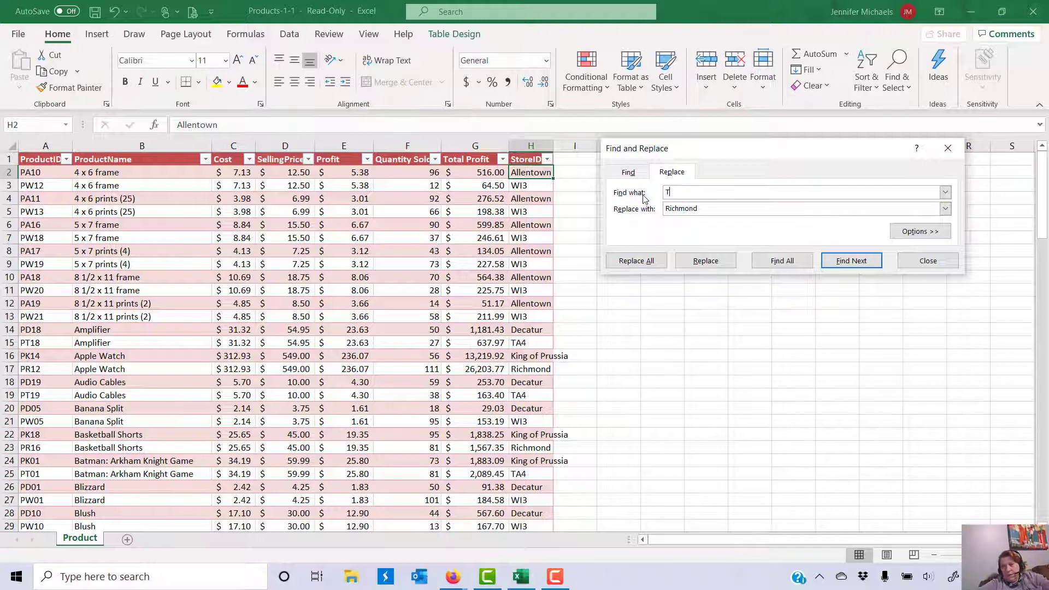
pyautogui.write('A4')
pyautogui.press('Tab')
pyautogui.write('Ta')
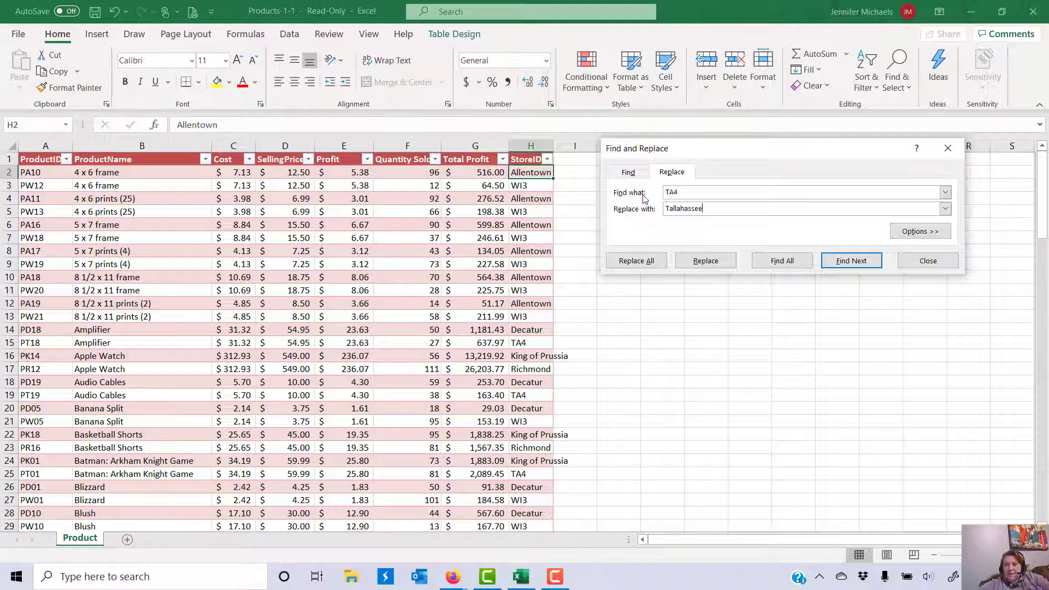
pyautogui.click(635, 261)
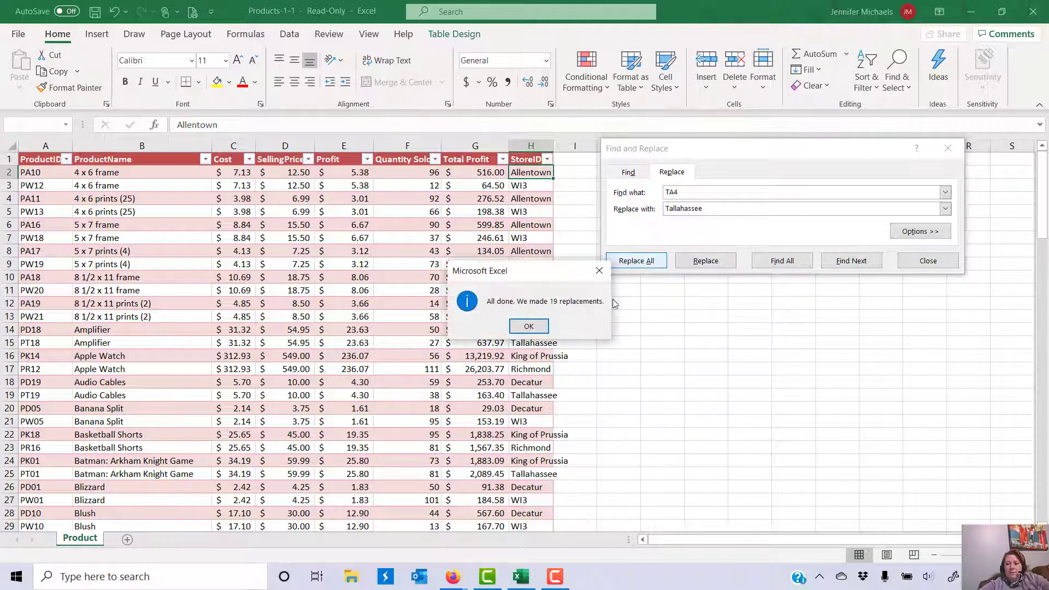
pyautogui.click(528, 326)
# Step: Replace all WI3 store IDs with Wilmington
pyautogui.click(655, 191)
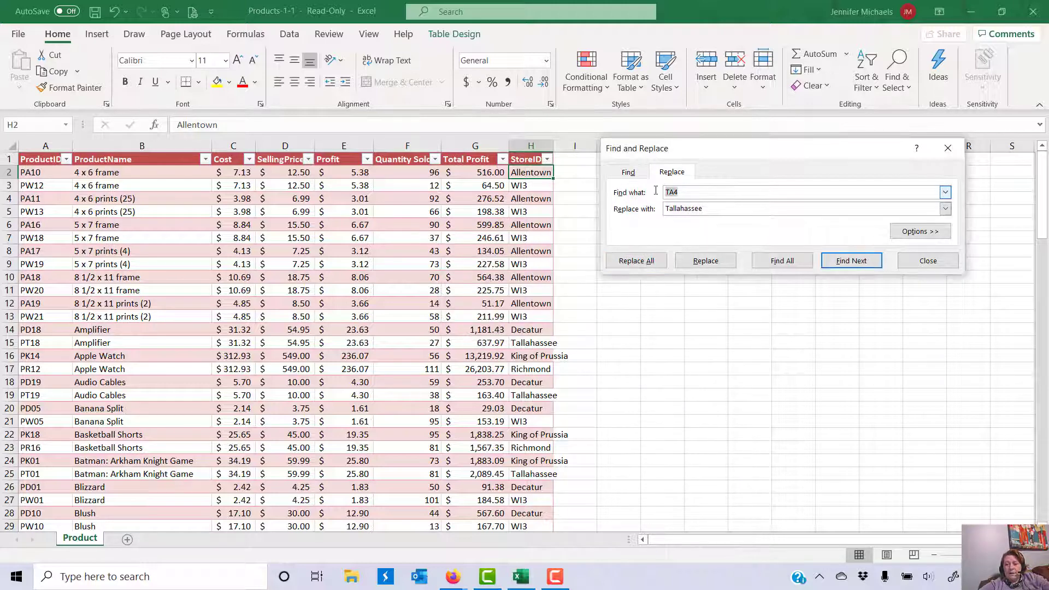
pyautogui.write('WI')
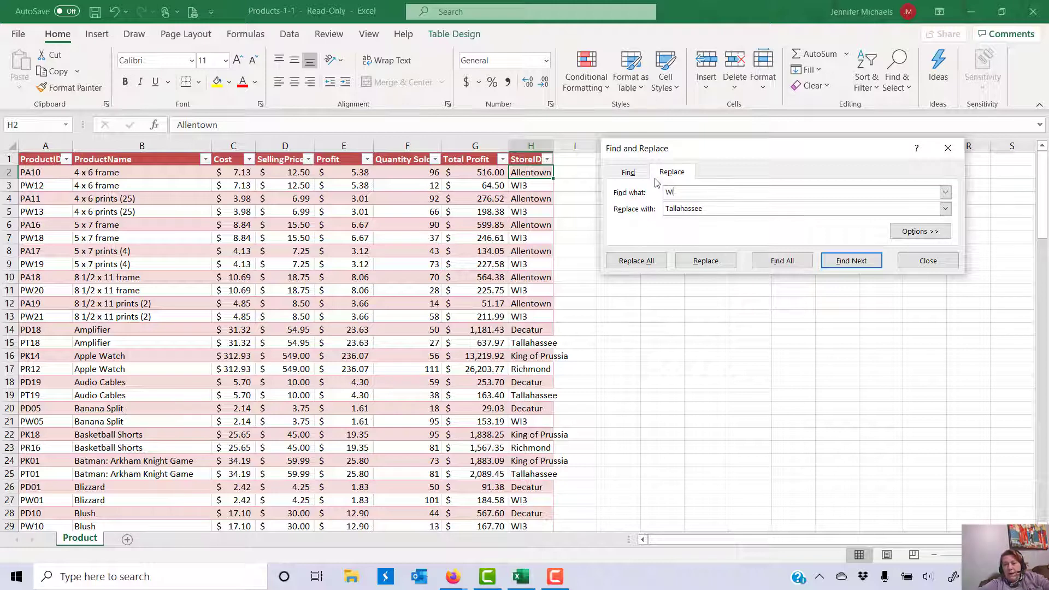
pyautogui.write('3')
pyautogui.press('Tab')
pyautogui.write('W')
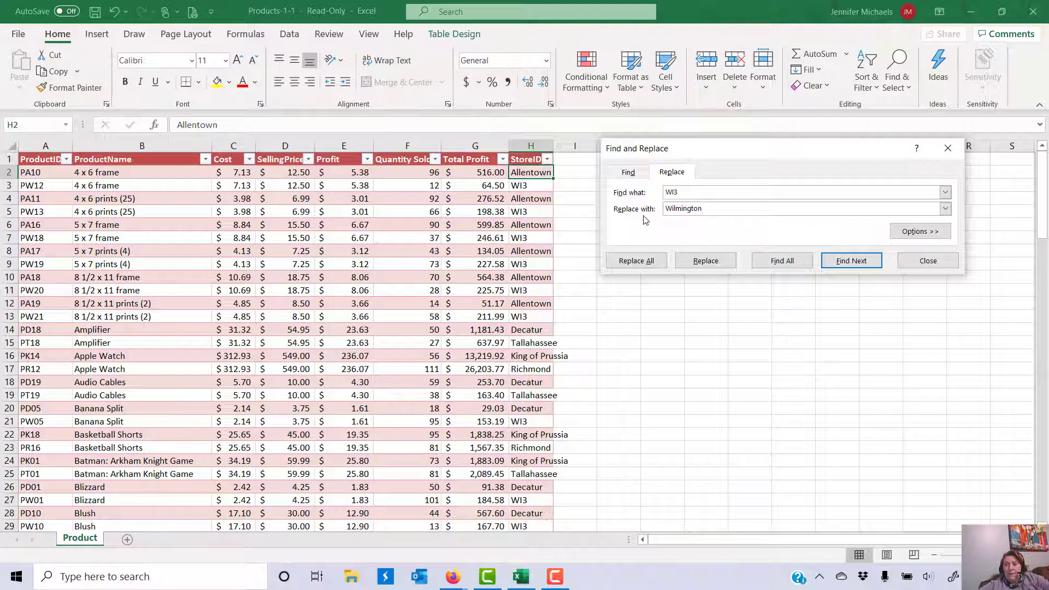
pyautogui.click(646, 261)
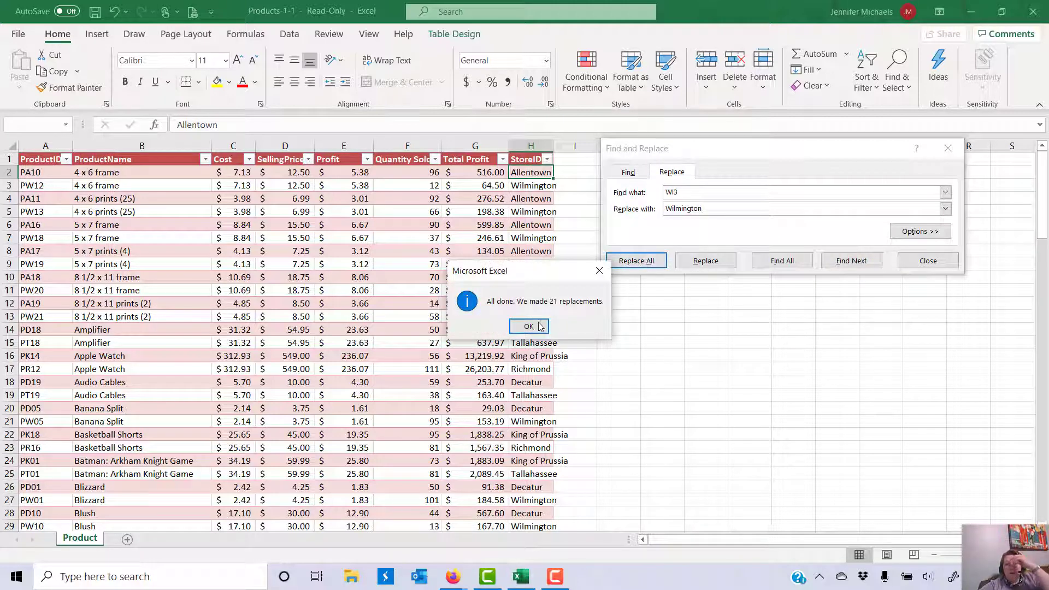
pyautogui.click(539, 326)
# Step: Autofit column H to the city names and rename header H1 from StoreID to Store Location
pyautogui.click(927, 261)
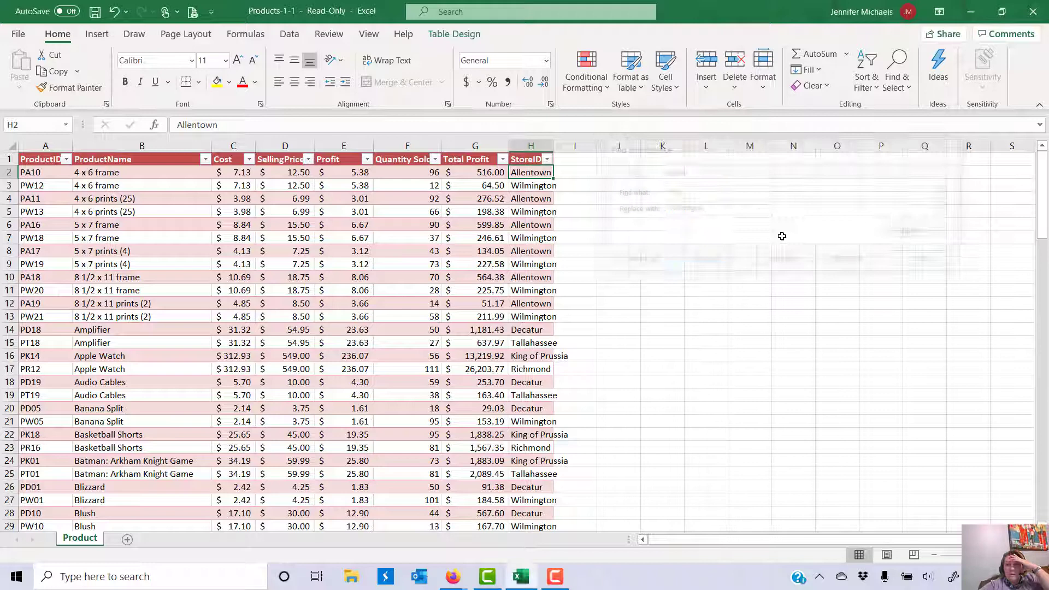
pyautogui.doubleClick(553, 145)
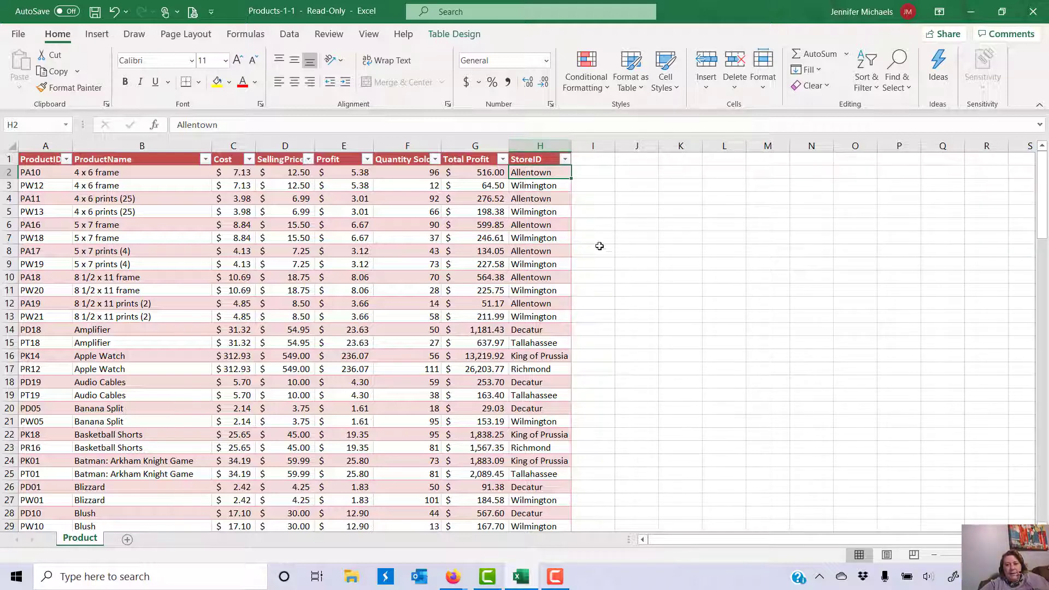
pyautogui.doubleClick(539, 159)
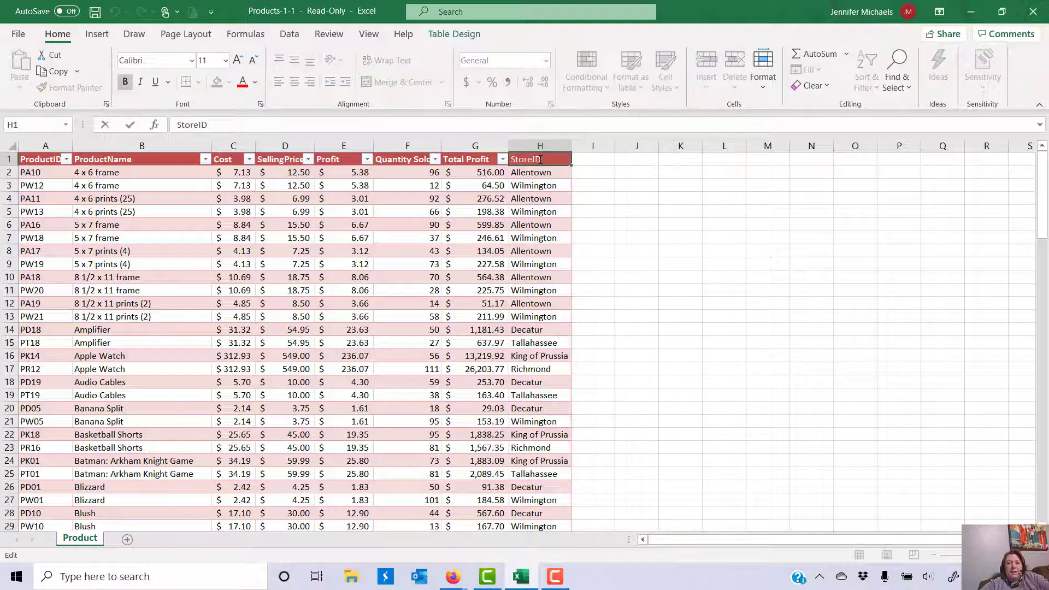
pyautogui.moveTo(534, 159); pyautogui.dragTo(531, 159)
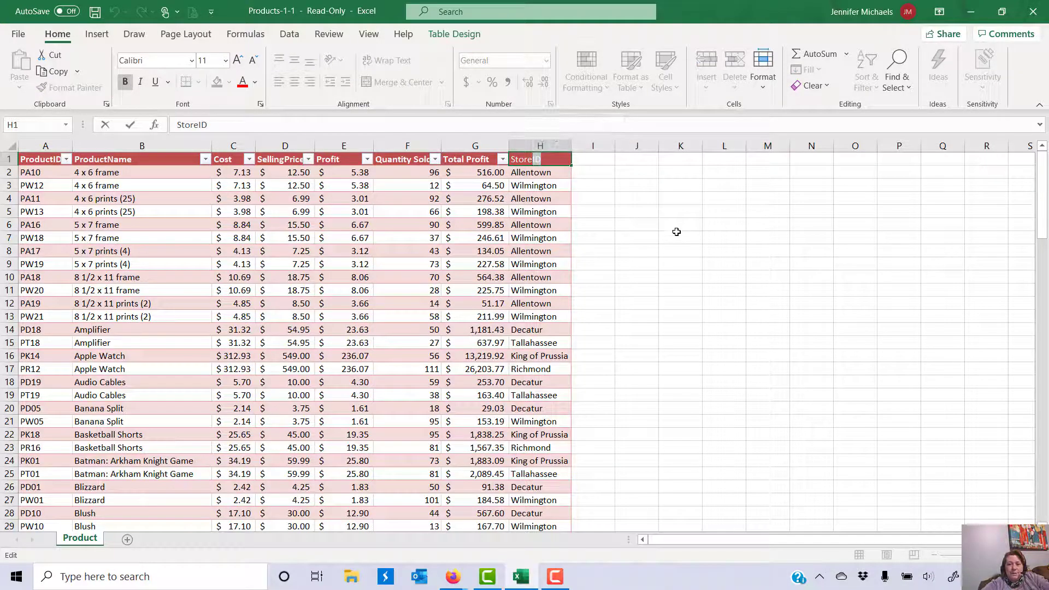
pyautogui.press('BackSpace')
pyautogui.write('Location')
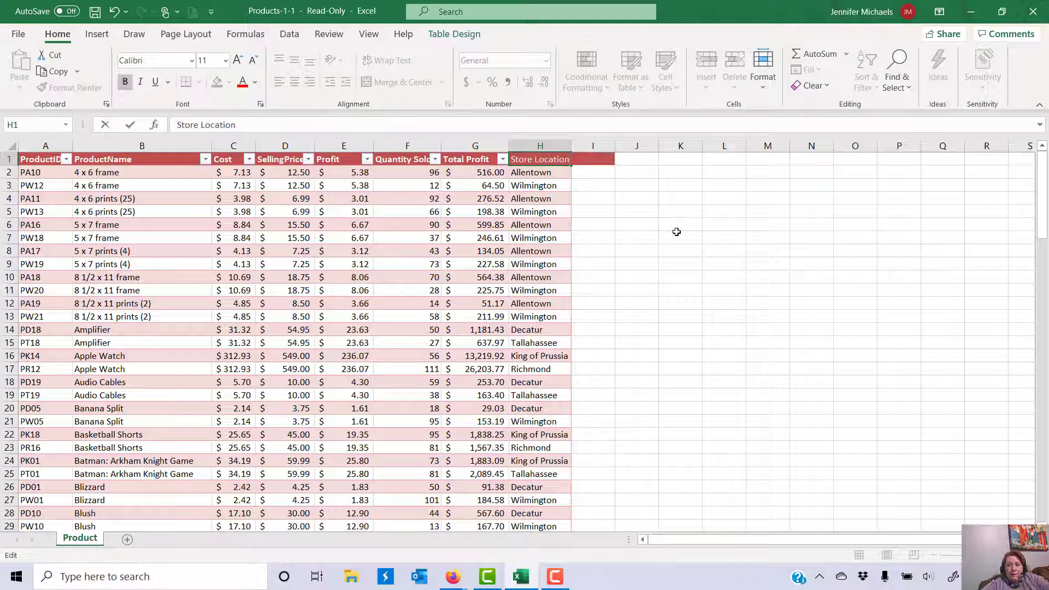
pyautogui.press('Return')
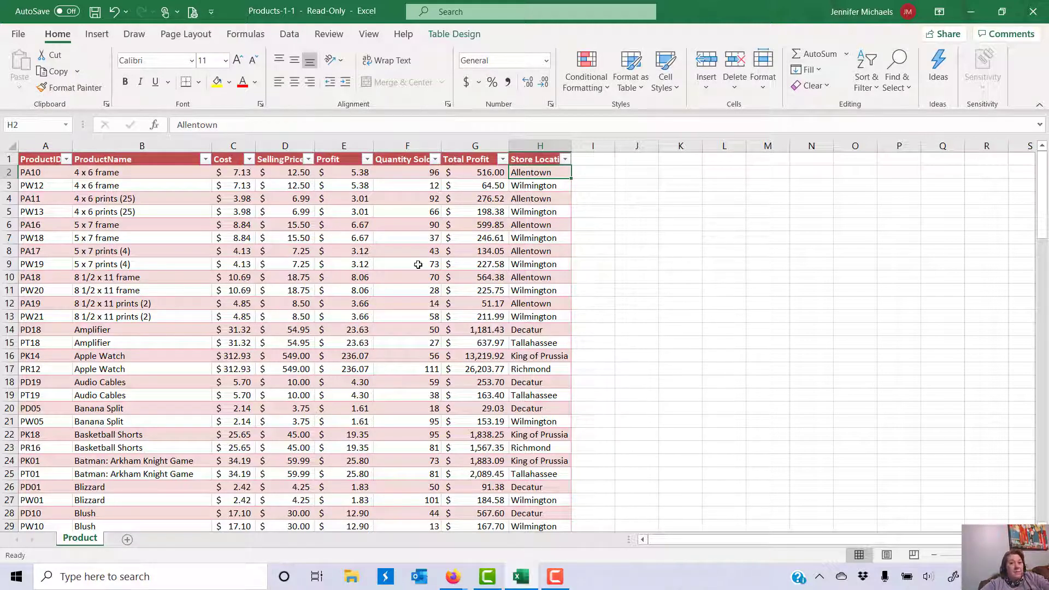
pyautogui.click(362, 224)
# Step: Start a PivotTable from Table1, placing it on a new worksheet
pyautogui.press('Down')
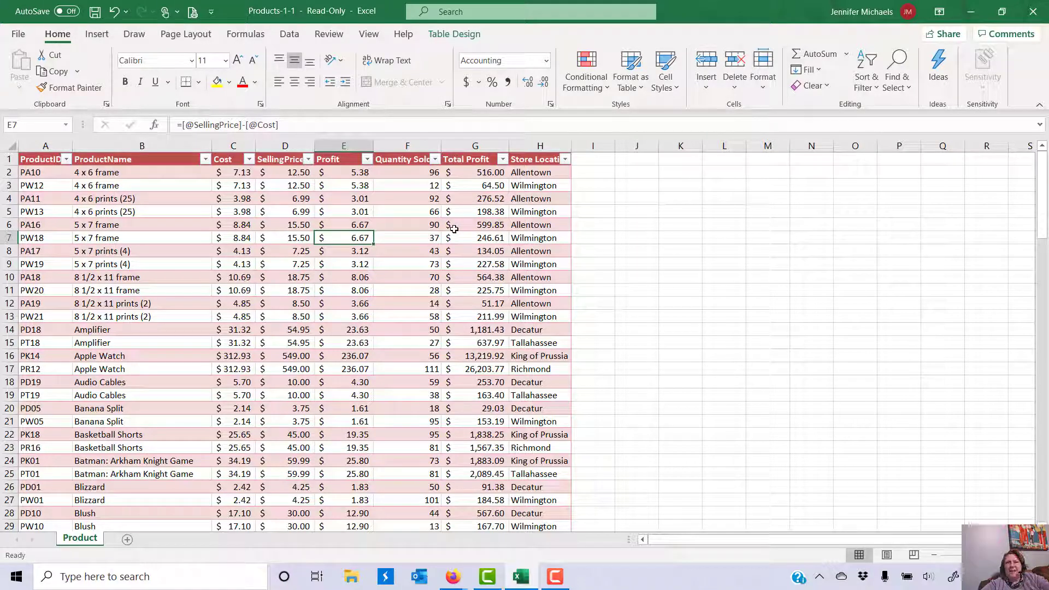
pyautogui.click(97, 34)
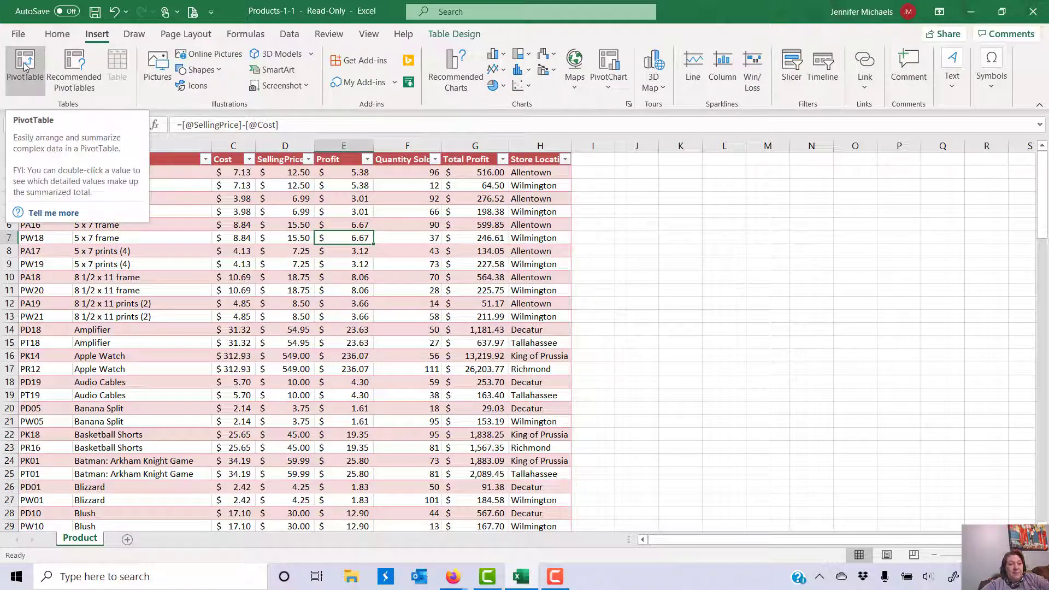
pyautogui.click(25, 66)
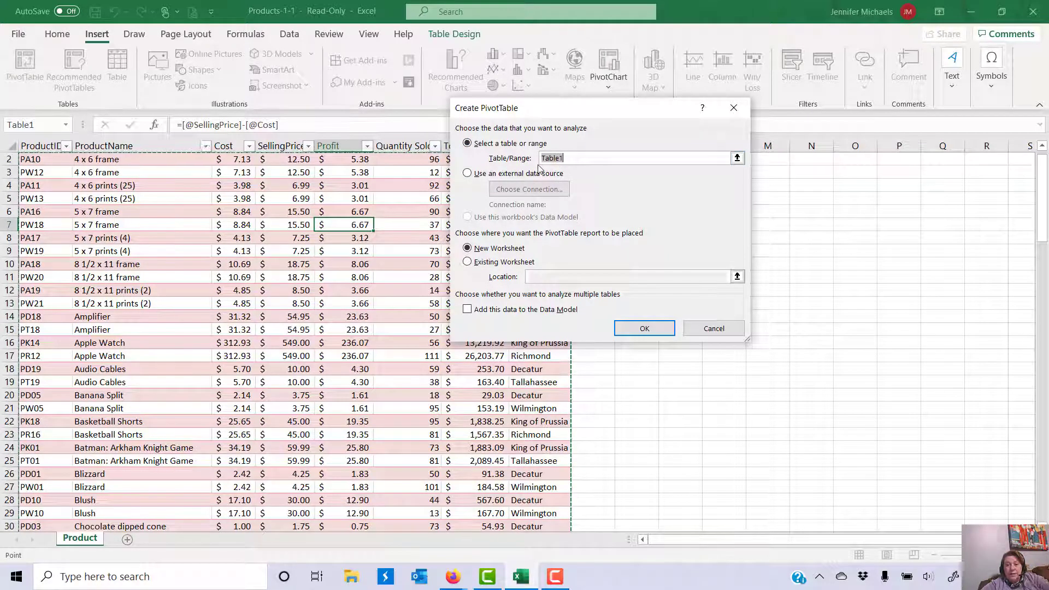
pyautogui.click(468, 249)
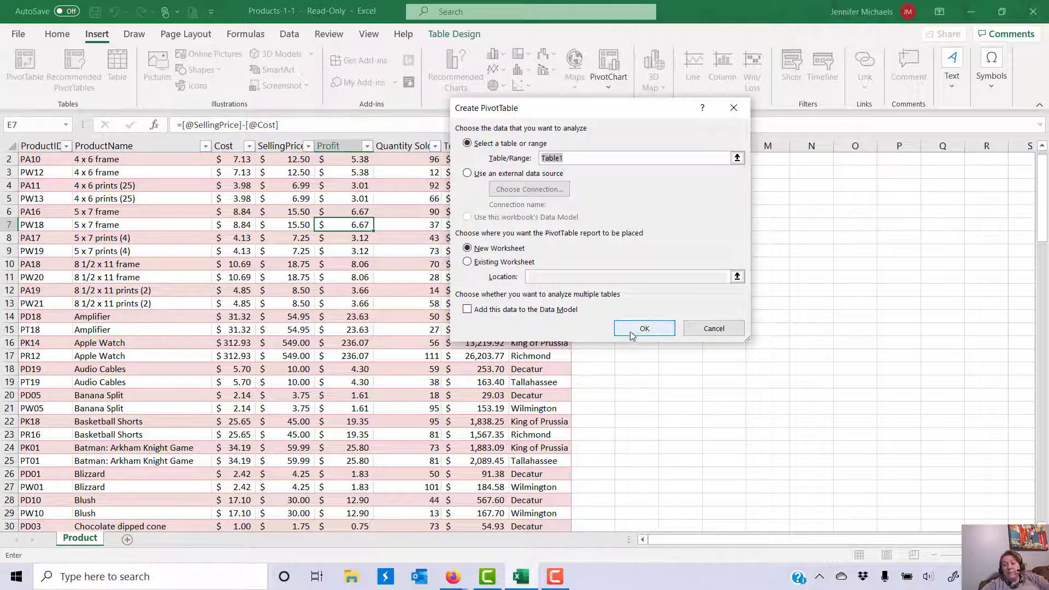
# Step: Create the pivot with Store Location rows, summing Total Profit and Quantity Sold
pyautogui.click(632, 330)
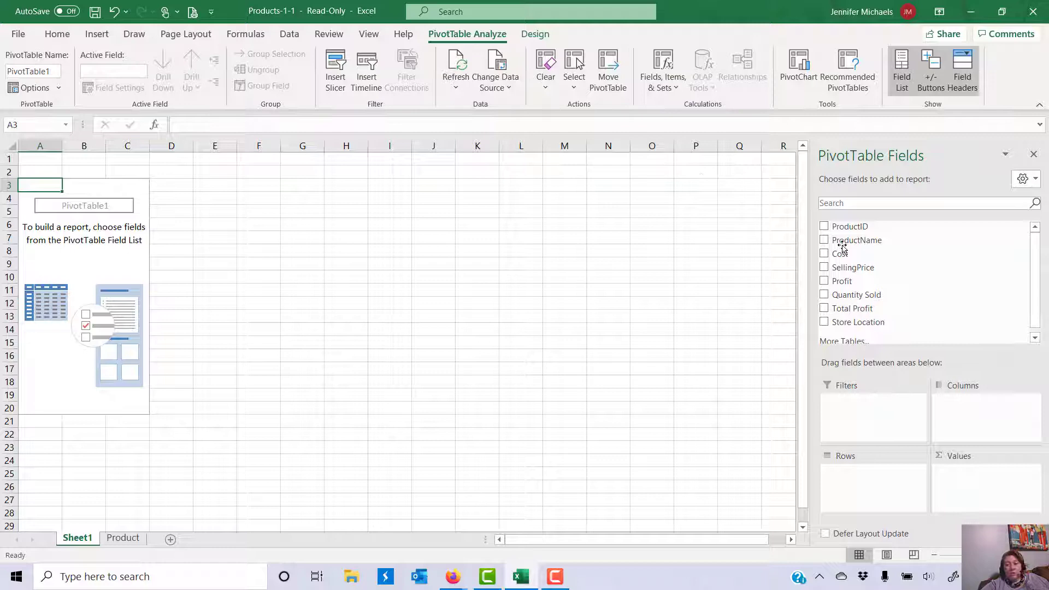
pyautogui.click(824, 323)
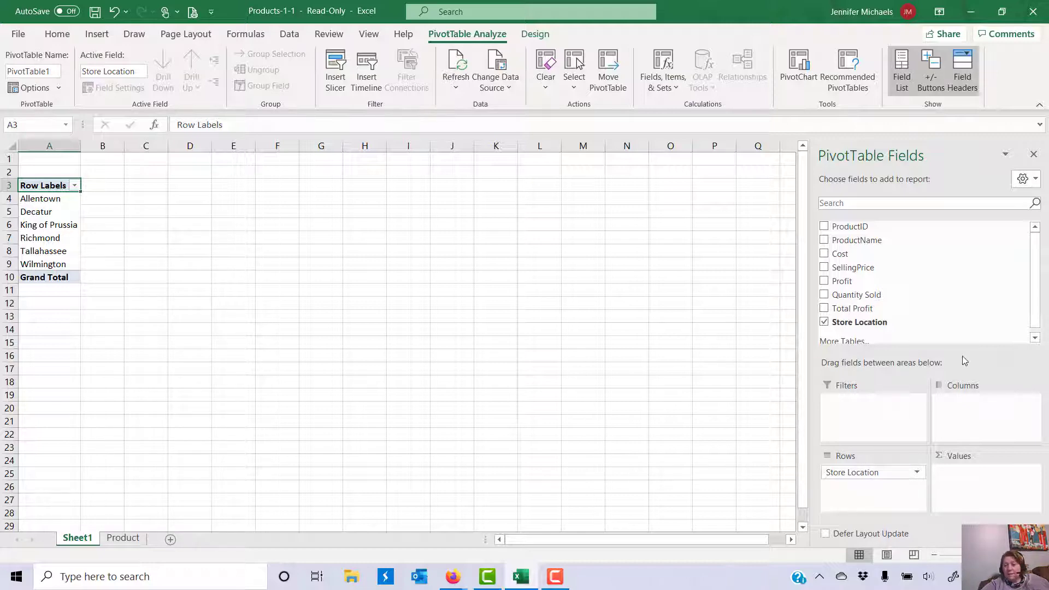
pyautogui.moveTo(847, 472)
pyautogui.mouseDown()
pyautogui.moveTo(935, 485)
pyautogui.moveTo(966, 471)
pyautogui.moveTo(864, 473)
pyautogui.mouseUp()
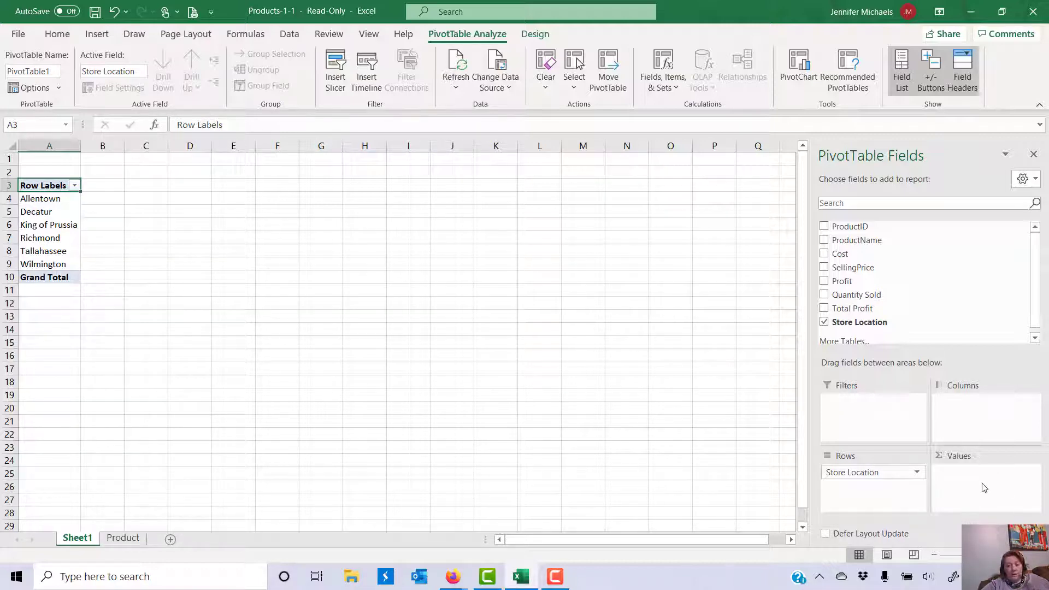
pyautogui.click(825, 308)
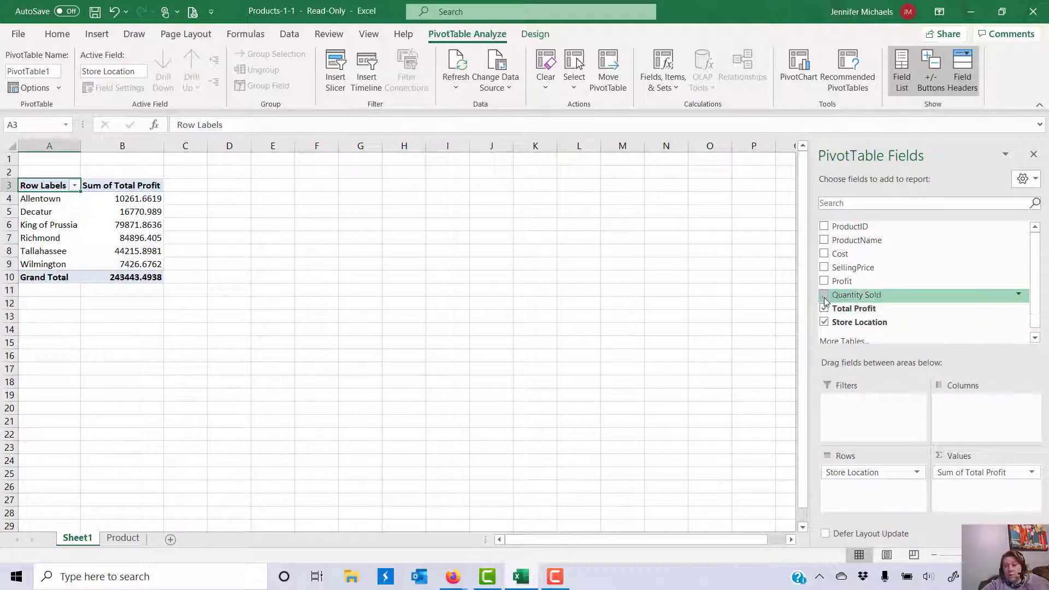
pyautogui.click(824, 295)
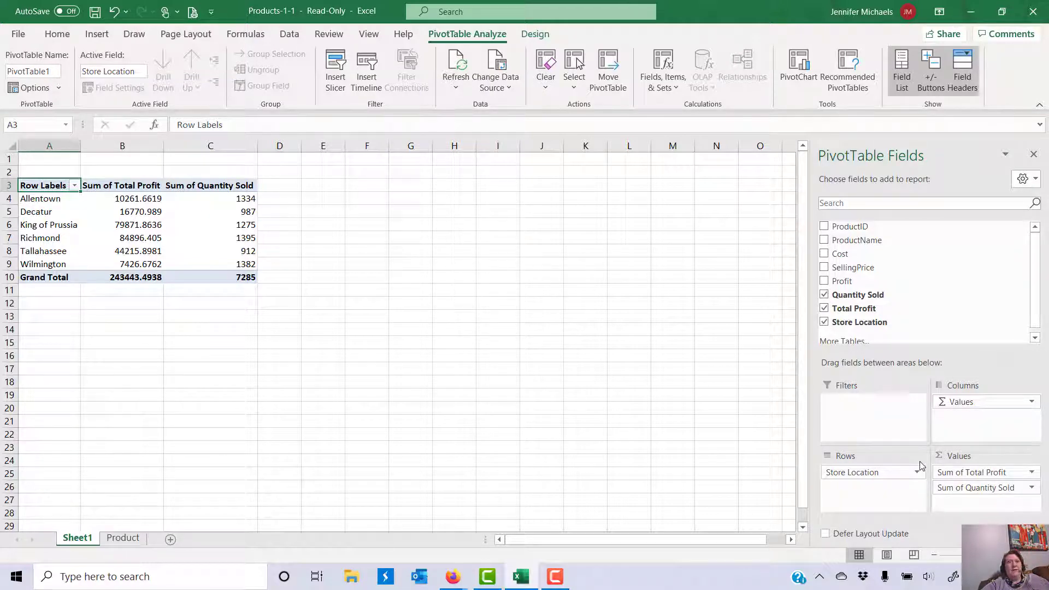
# Step: Format the profit sums in B4:B10 as accounting currency ($243,443.49)
pyautogui.click(125, 199)
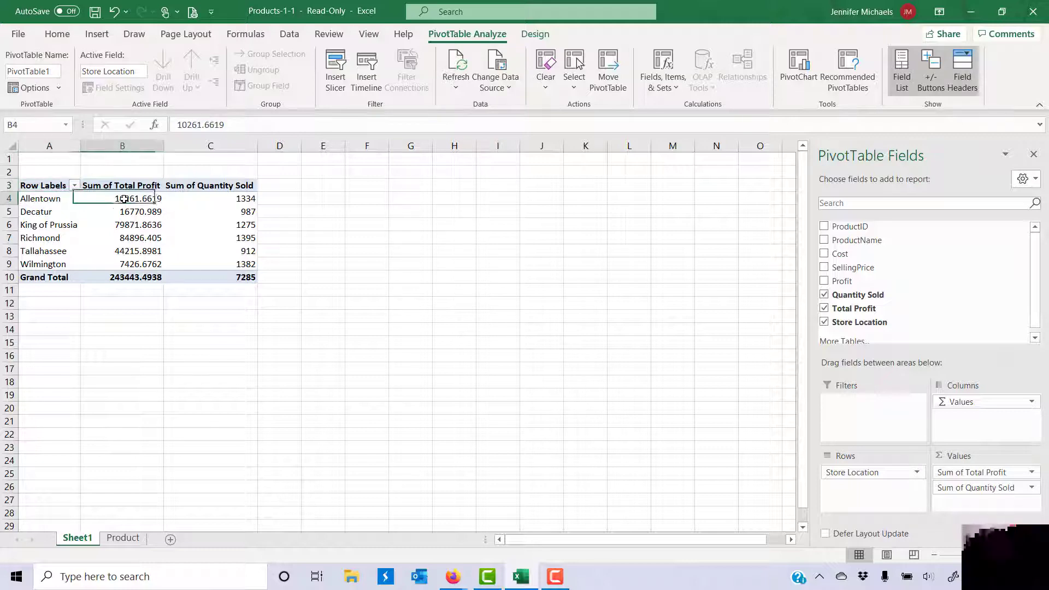
pyautogui.click(120, 222)
pyautogui.click(120, 253)
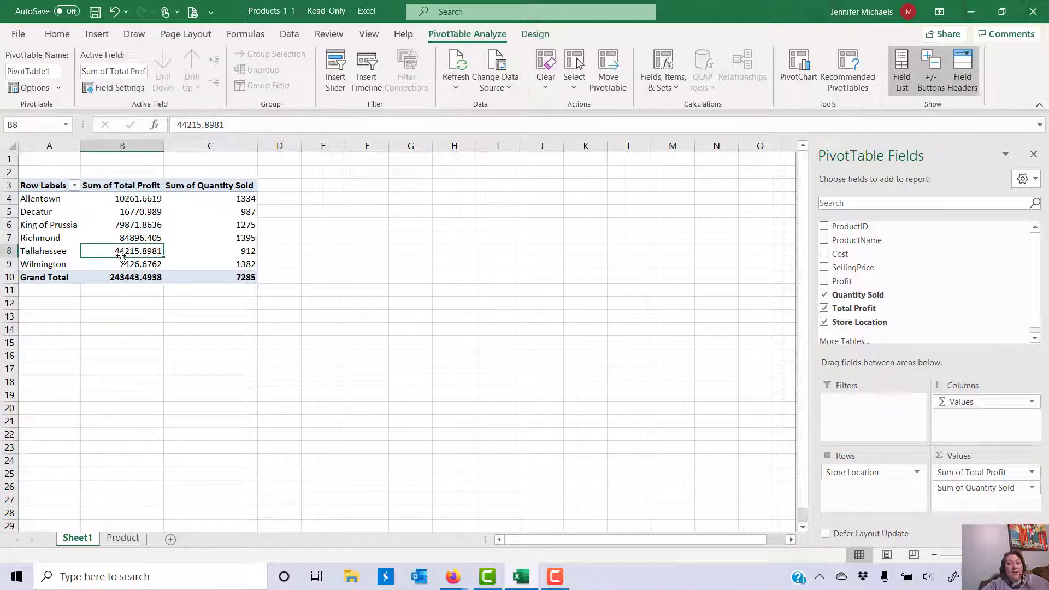
pyautogui.click(225, 200)
pyautogui.click(227, 253)
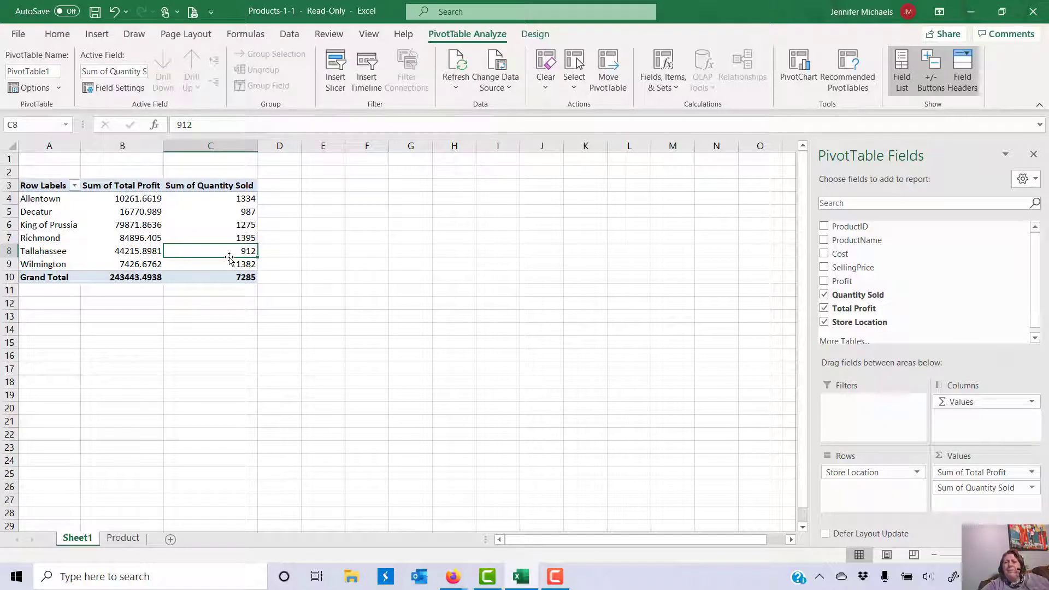
pyautogui.moveTo(214, 234)
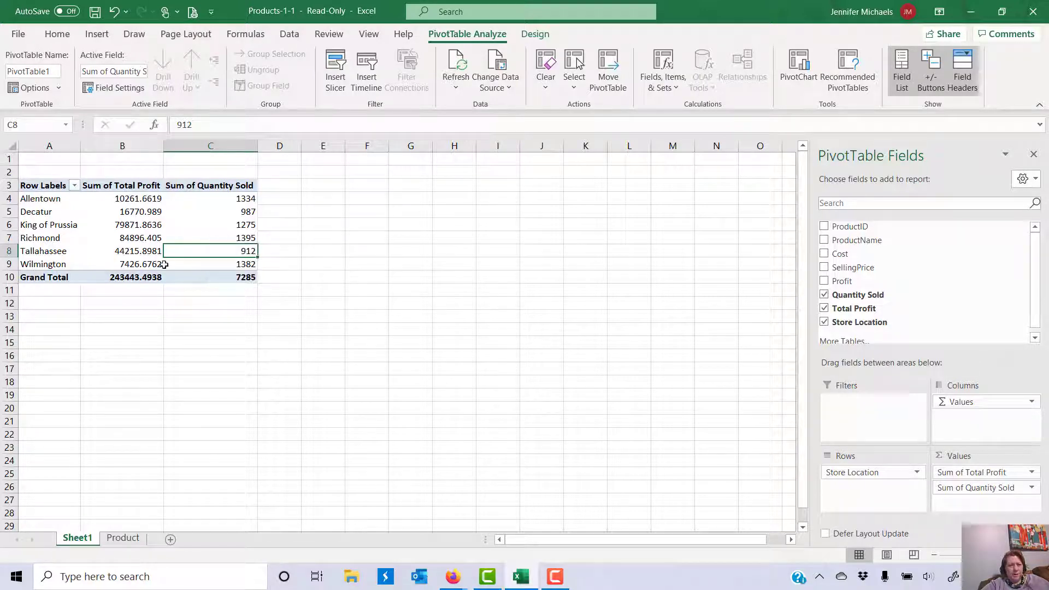
pyautogui.click(115, 200)
pyautogui.moveTo(124, 200); pyautogui.dragTo(147, 276)
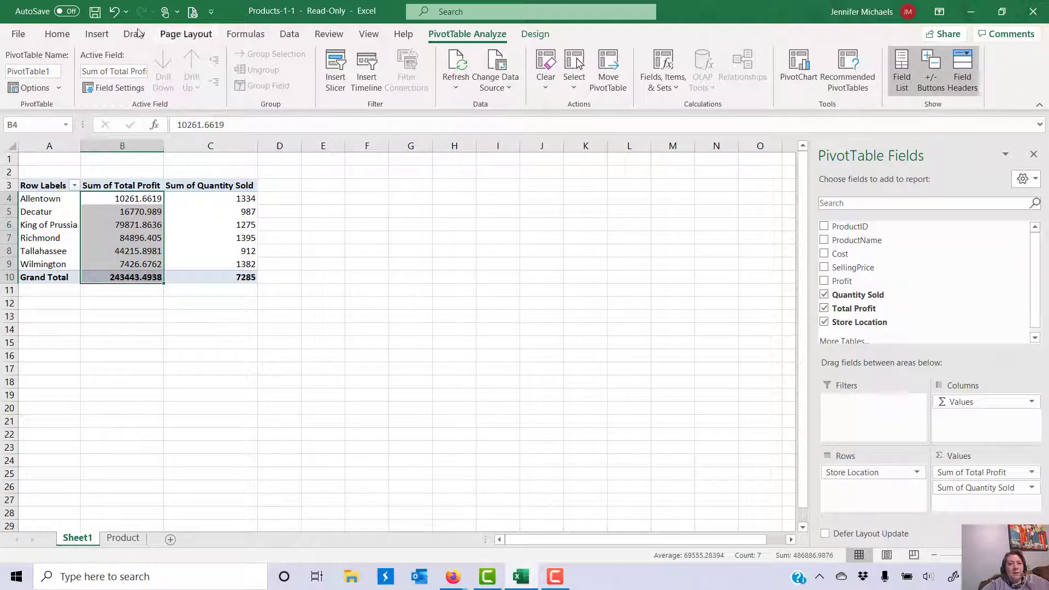
pyautogui.click(57, 34)
pyautogui.click(466, 82)
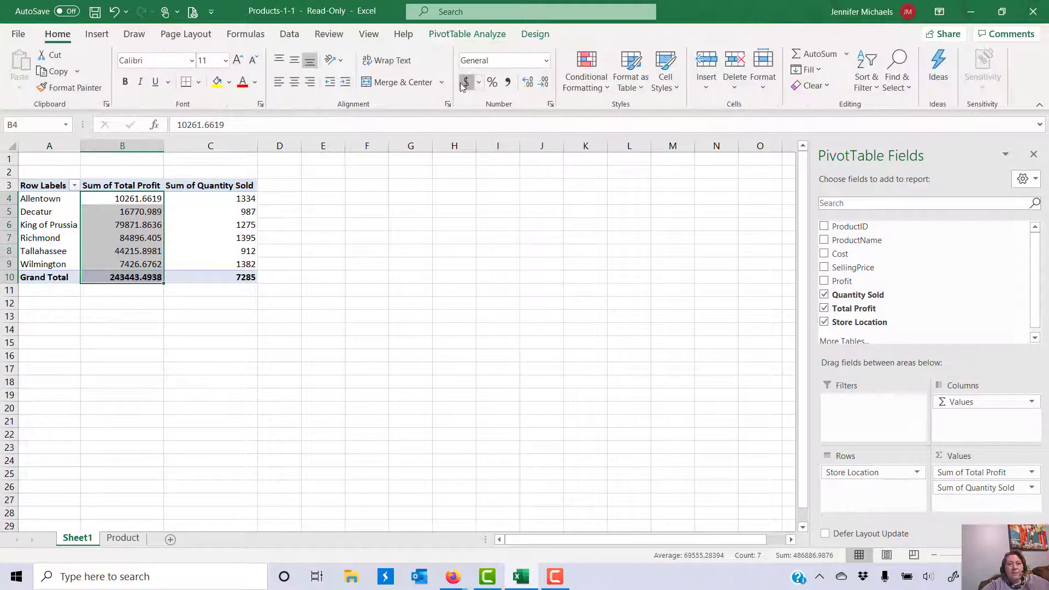
# Step: Give the quantity sums in C4:C10 comma style with no decimals (7,285)
pyautogui.moveTo(234, 198); pyautogui.dragTo(239, 278)
pyautogui.click(508, 82)
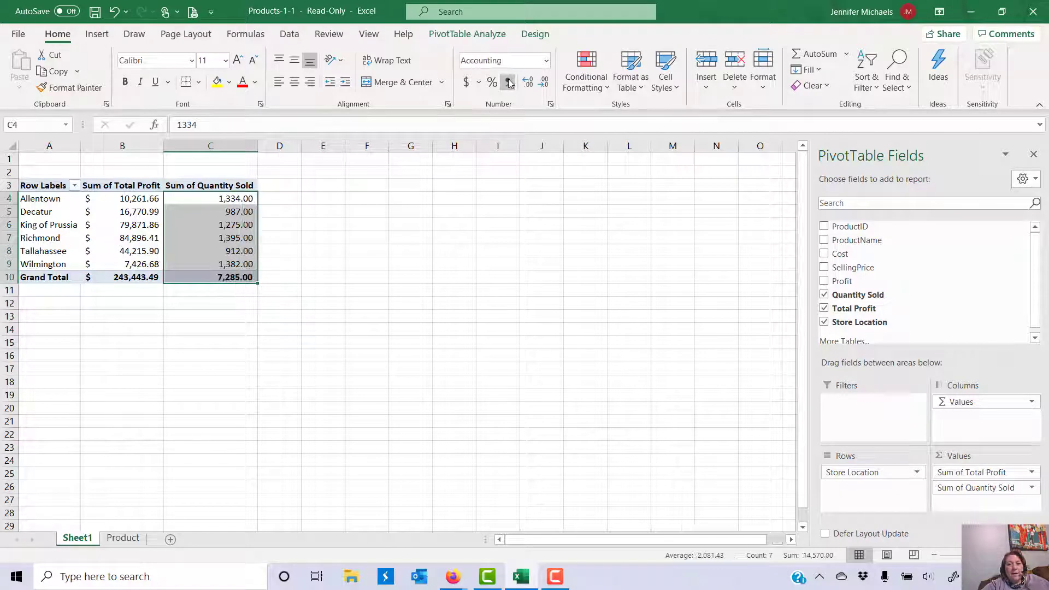
pyautogui.click(545, 82)
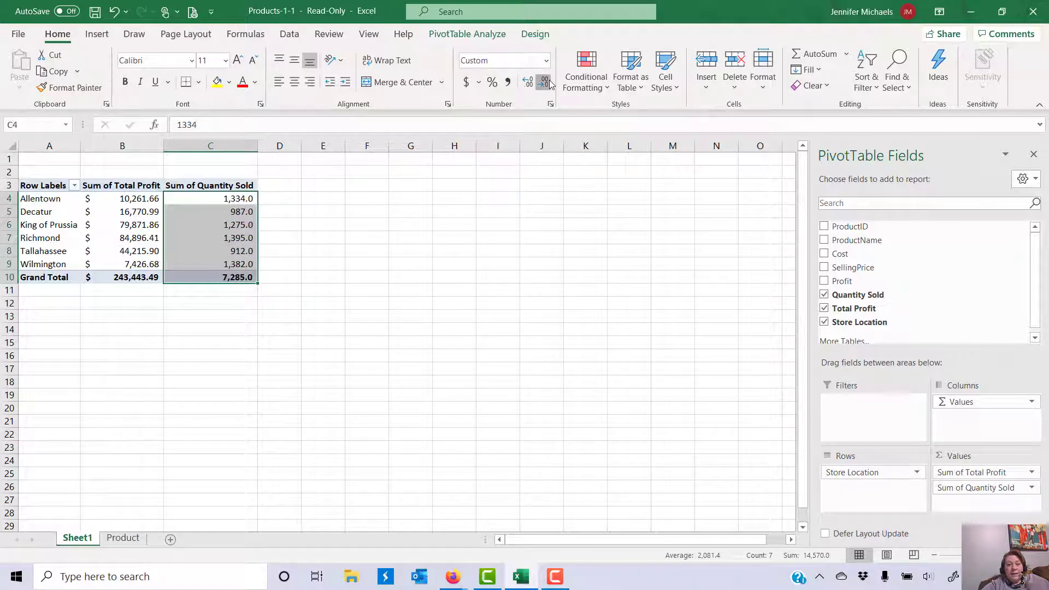
pyautogui.click(544, 82)
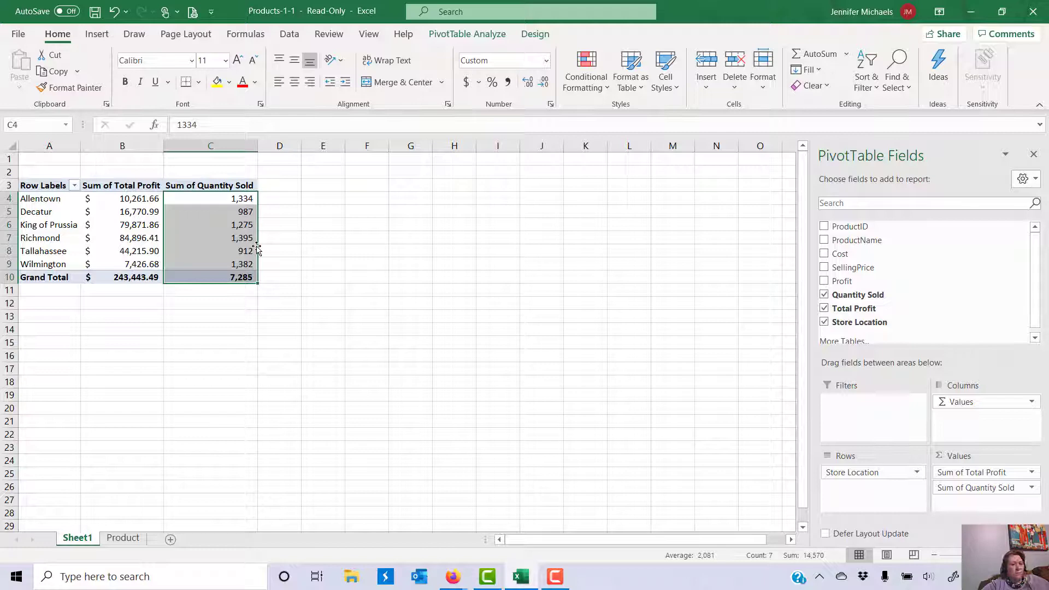
pyautogui.moveTo(151, 212)
# Step: Select the six store profit values in B4:B9, excluding the grand total
pyautogui.moveTo(100, 199); pyautogui.dragTo(118, 272)
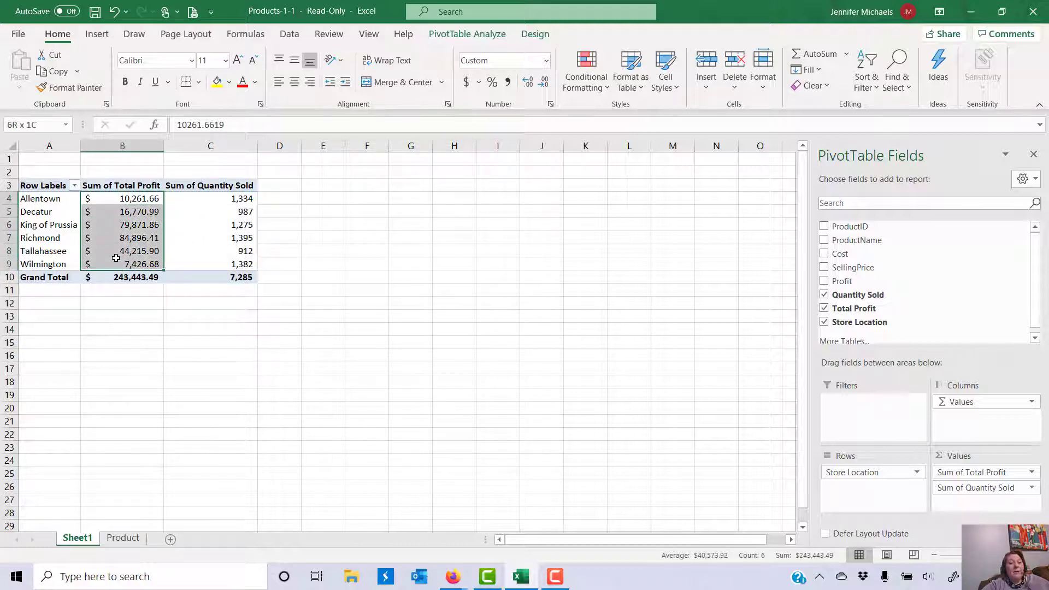
pyautogui.moveTo(116, 258); pyautogui.dragTo(116, 258)
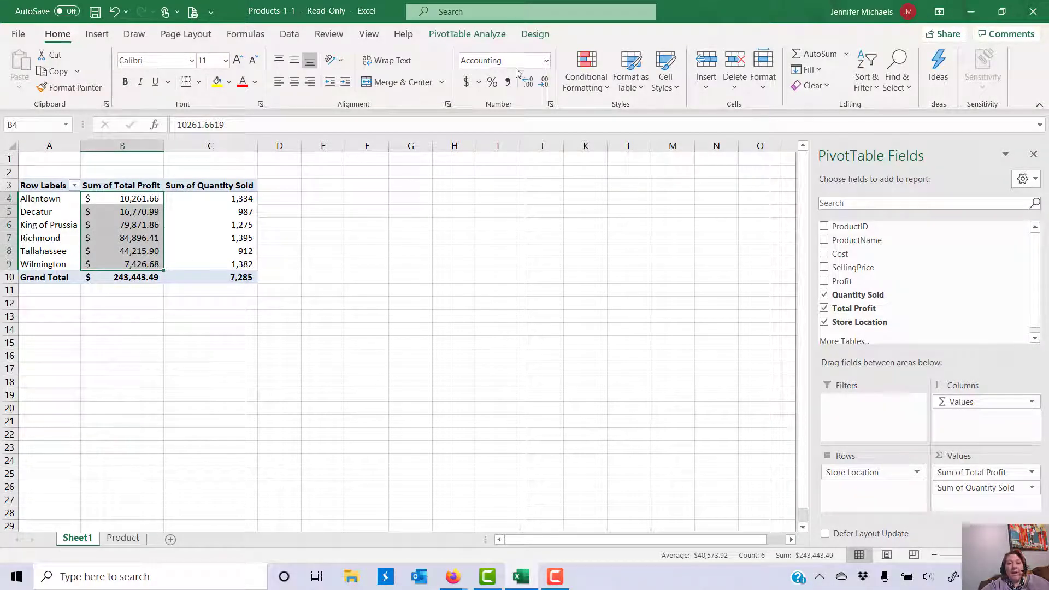
# Step: Add a Top 1 Item rule with Green Fill and Dark Green Text to the store profits
pyautogui.click(592, 86)
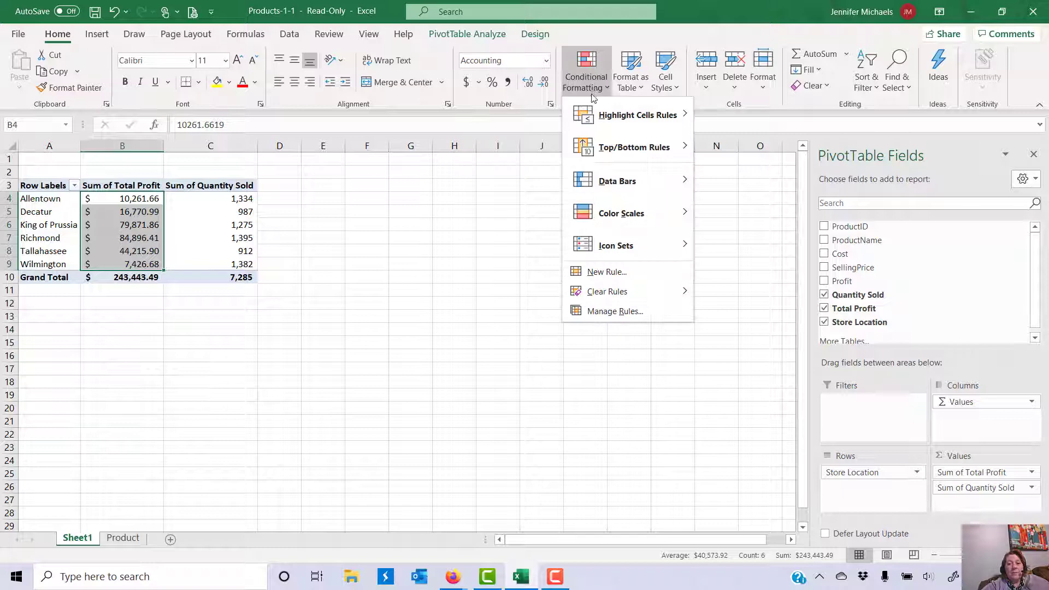
pyautogui.moveTo(601, 156)
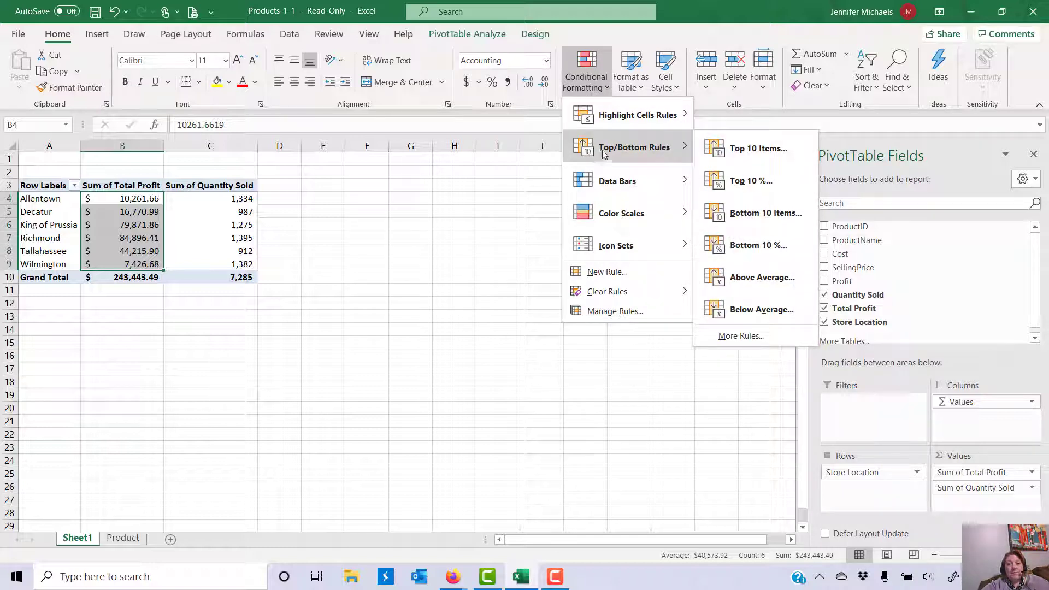
pyautogui.click(761, 148)
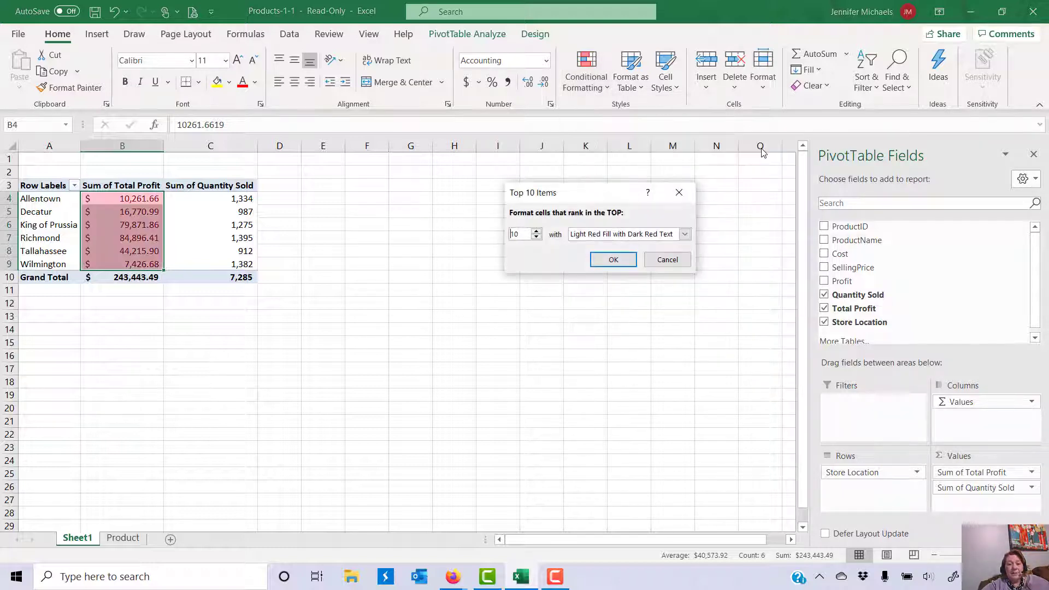
pyautogui.click(535, 231)
pyautogui.click(535, 231)
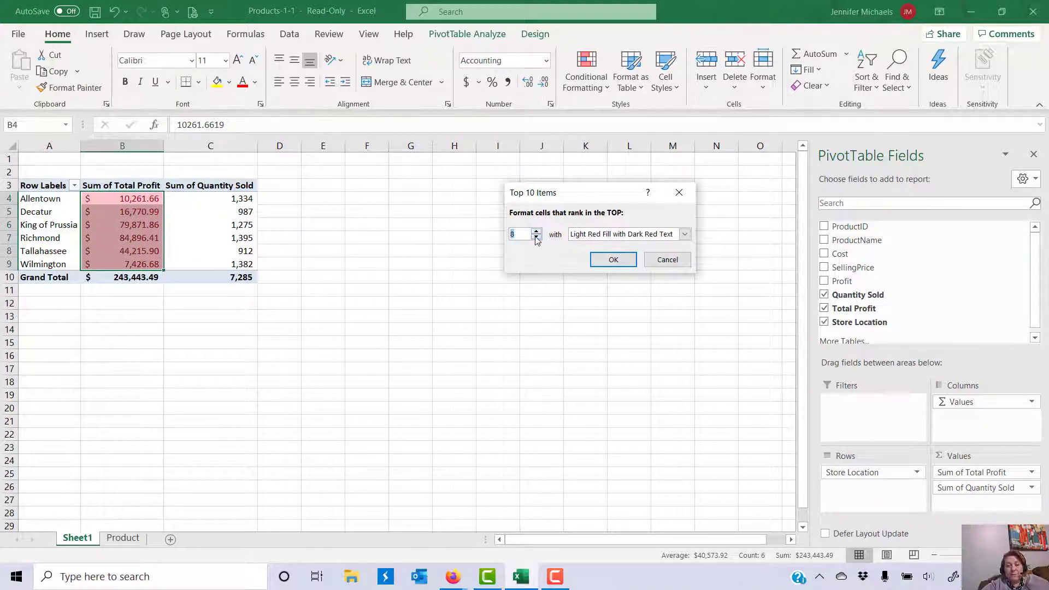
pyautogui.click(536, 238)
pyautogui.click(537, 238)
pyautogui.click(536, 238)
pyautogui.click(537, 238)
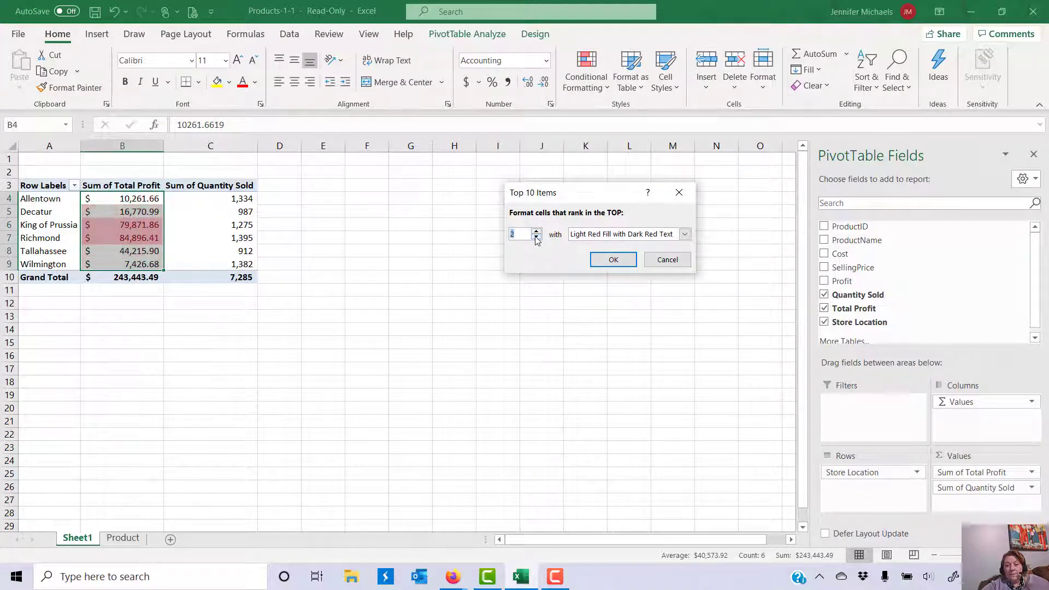
pyautogui.click(537, 238)
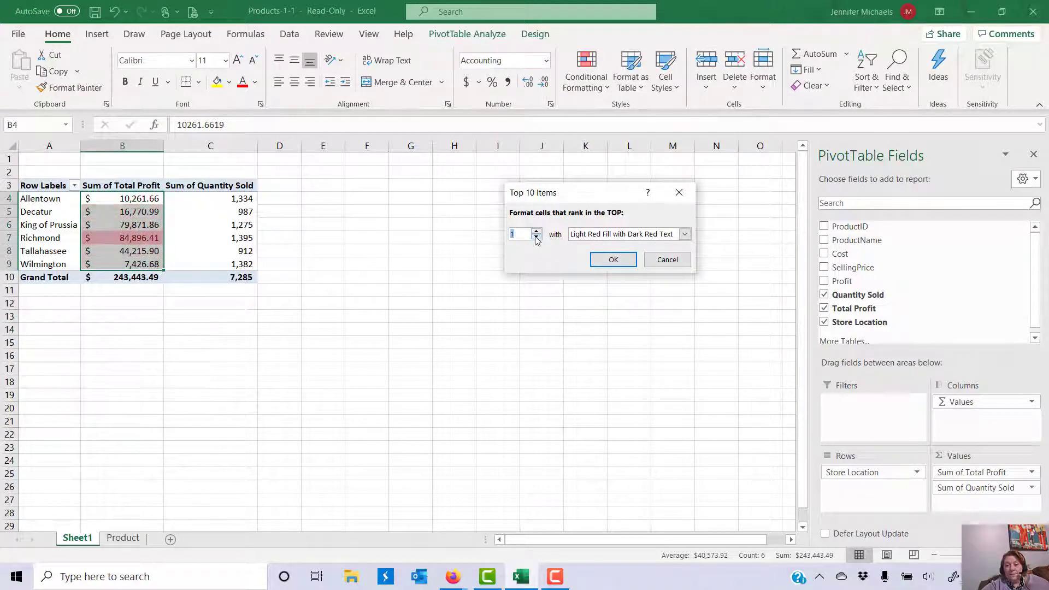
pyautogui.click(684, 234)
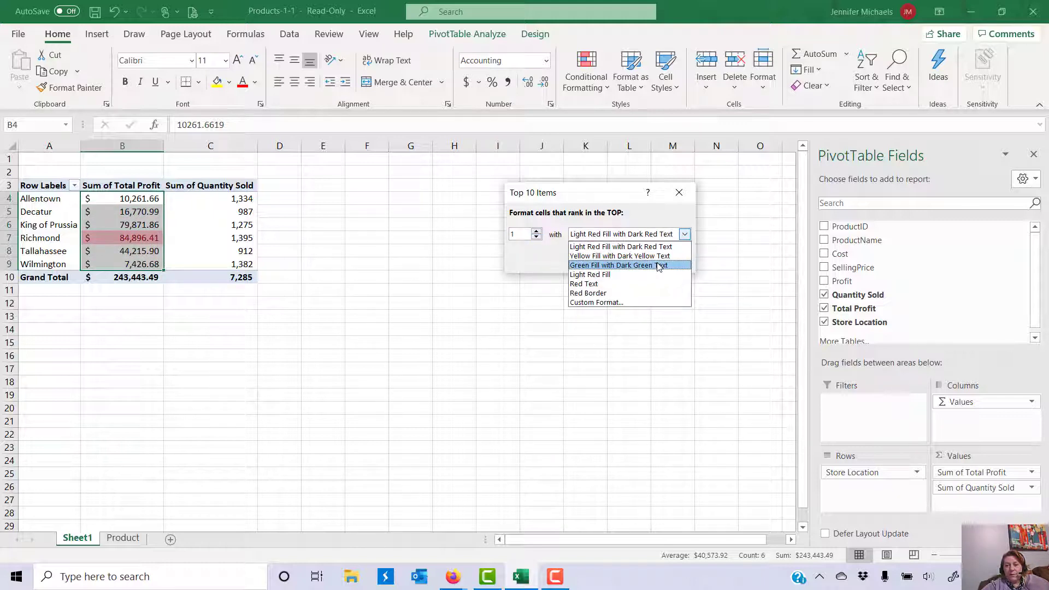
pyautogui.click(659, 265)
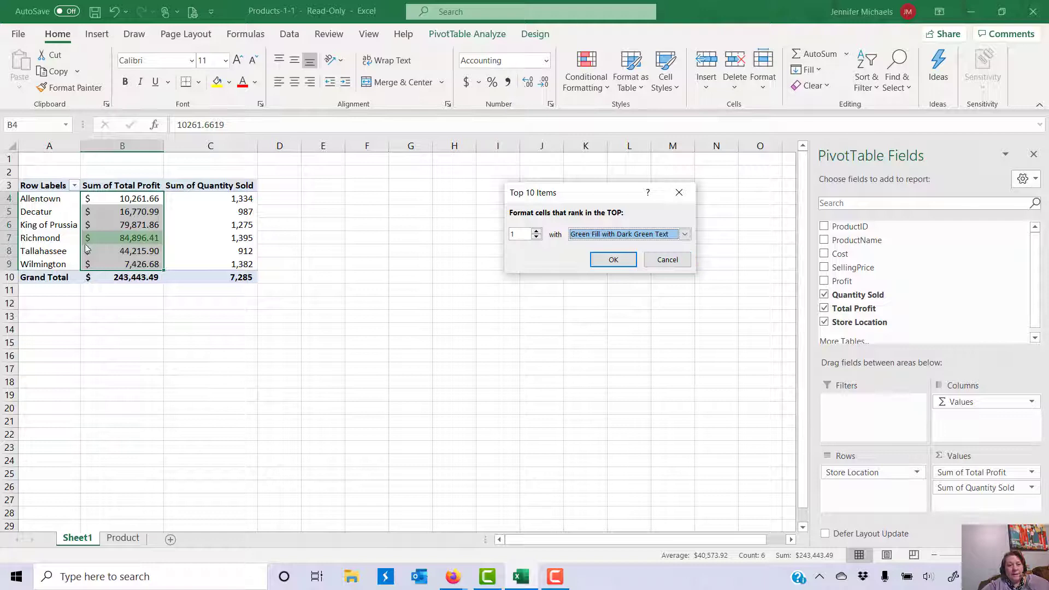
pyautogui.click(604, 261)
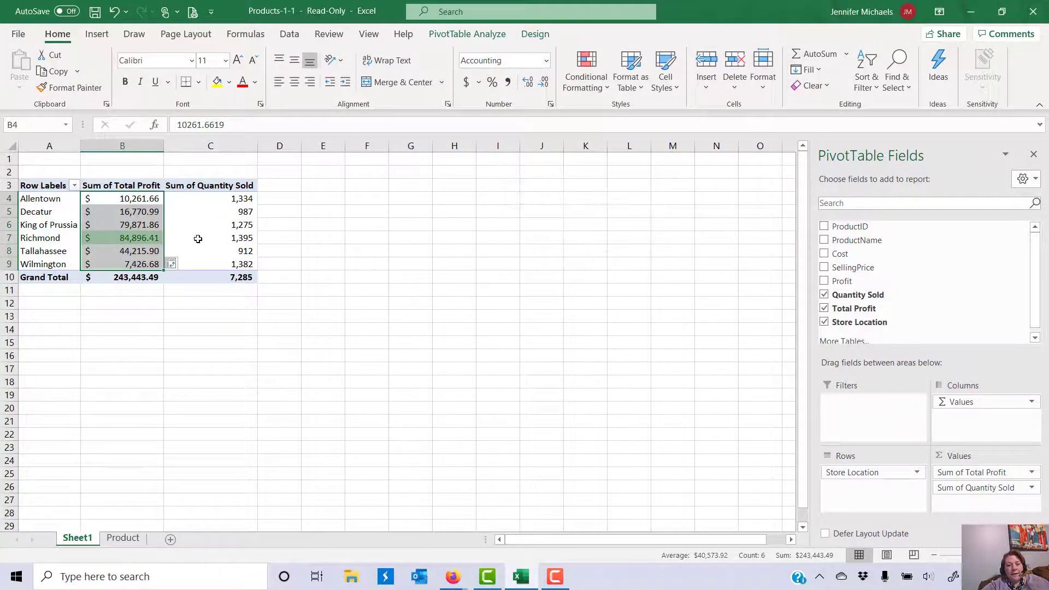
pyautogui.click(327, 223)
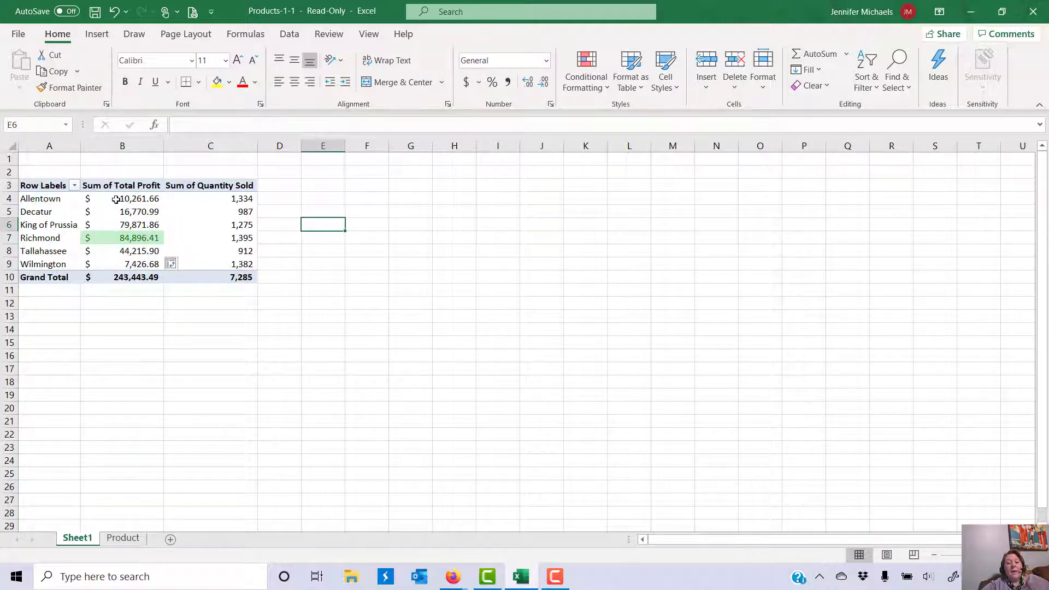
pyautogui.moveTo(109, 233)
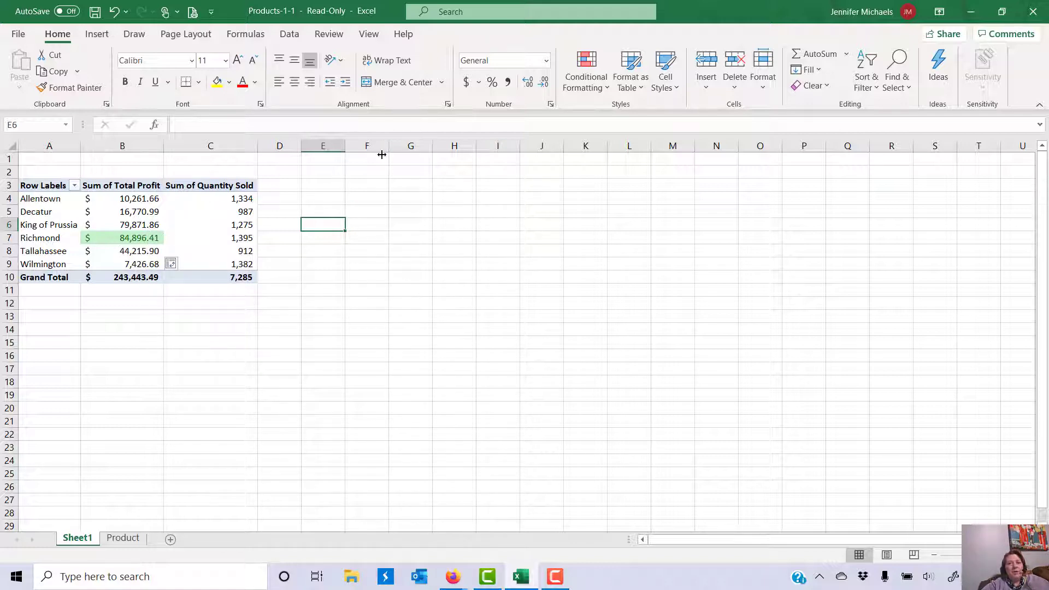
# Step: From the Product sheet, insert a second PivotTable from Table1 on a new worksheet
pyautogui.click(123, 537)
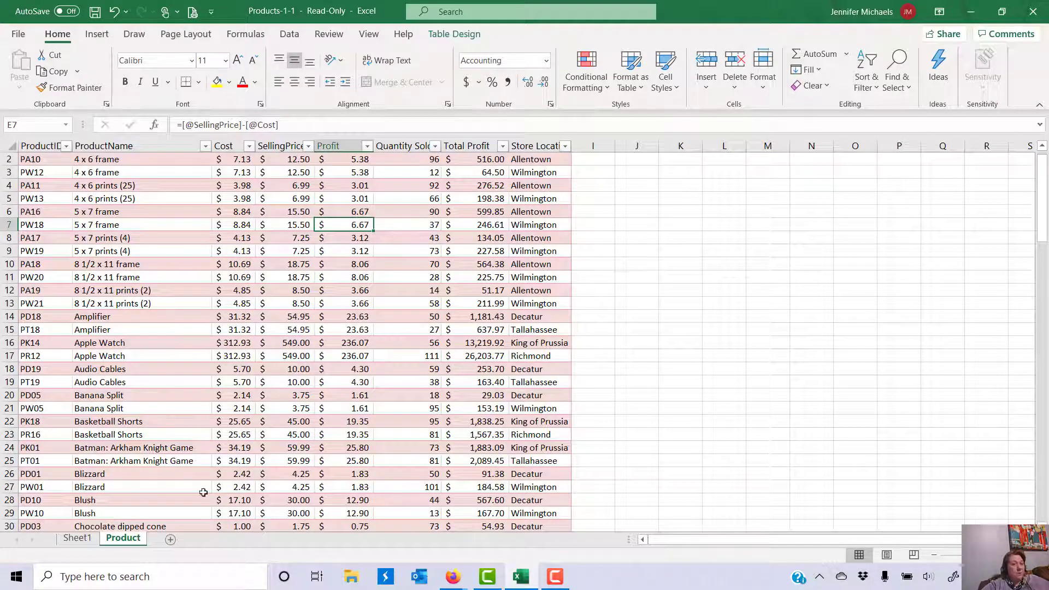
pyautogui.click(95, 35)
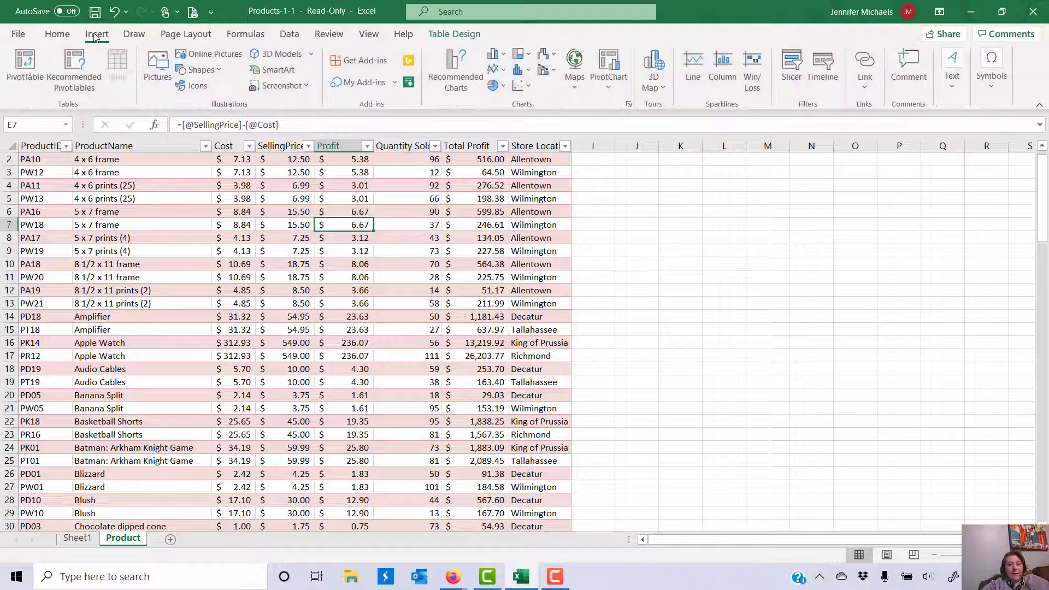
pyautogui.click(35, 66)
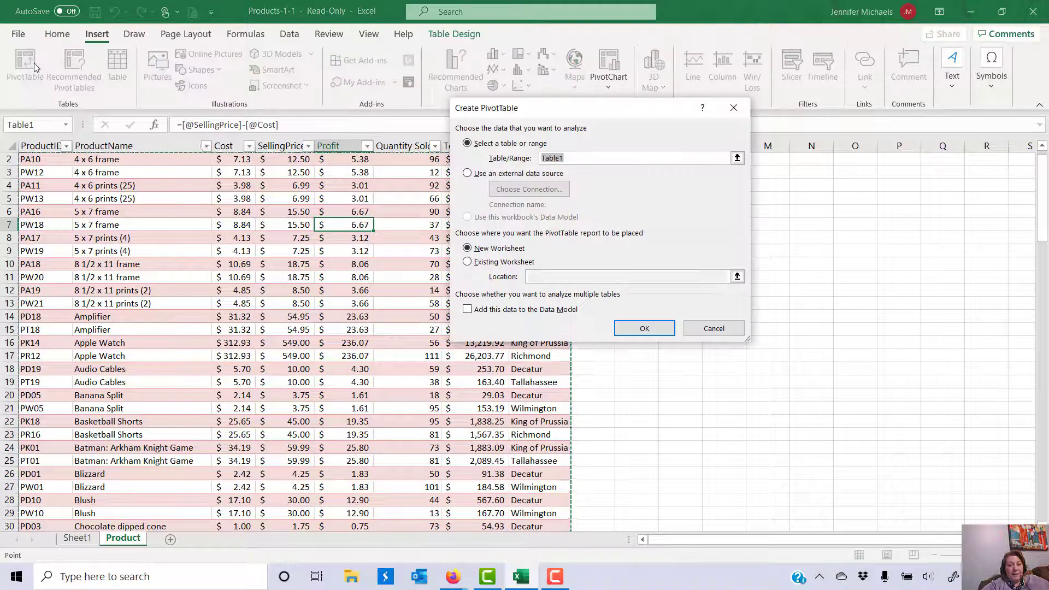
pyautogui.click(621, 332)
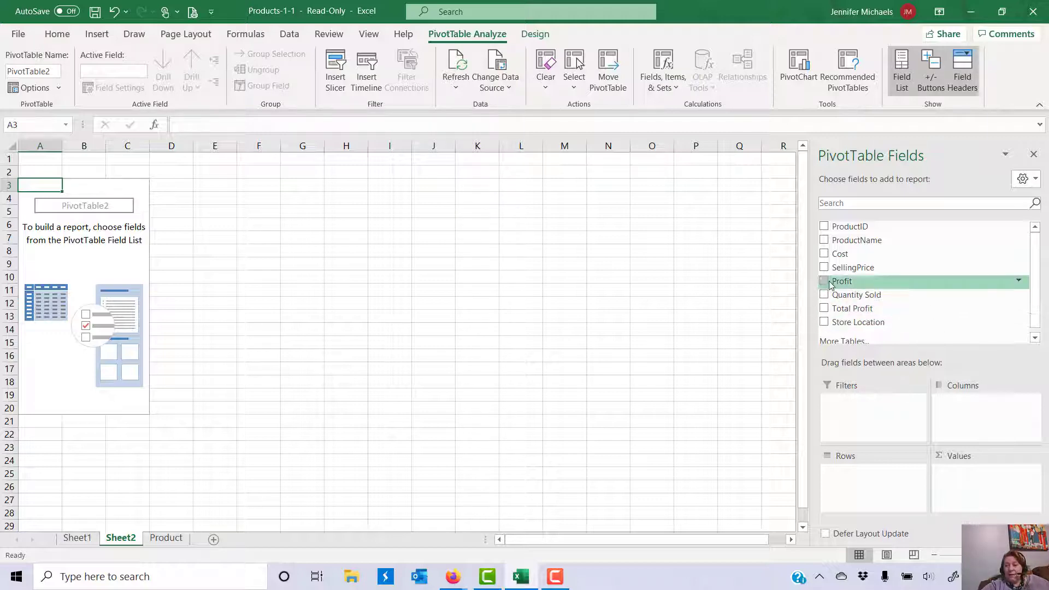
# Step: Put SellingPrice in Rows and a Count of ProductID in Values
pyautogui.moveTo(839, 272); pyautogui.dragTo(862, 485)
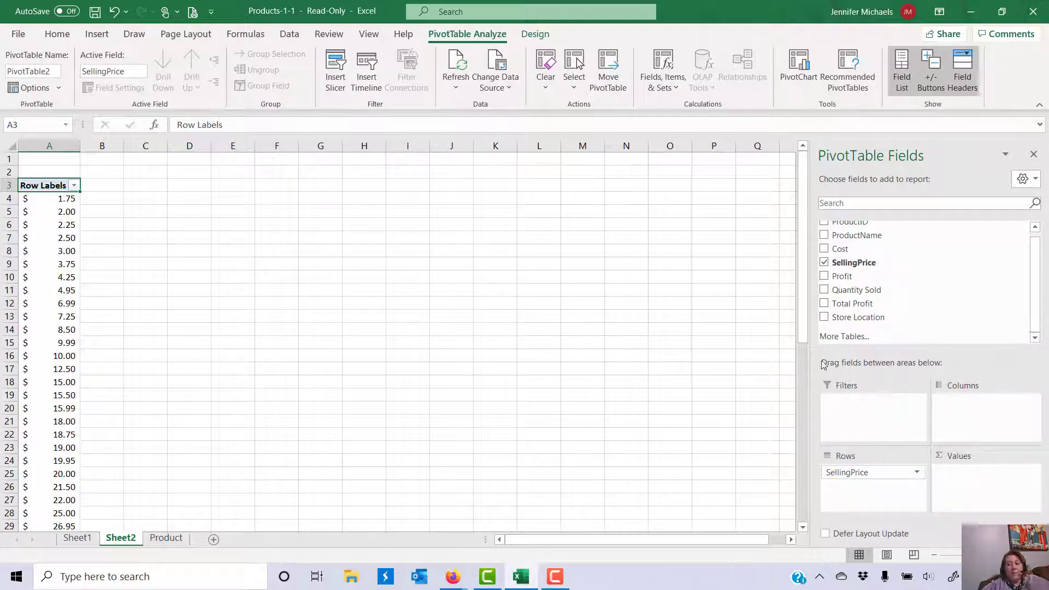
pyautogui.scroll(1, 843, 232)
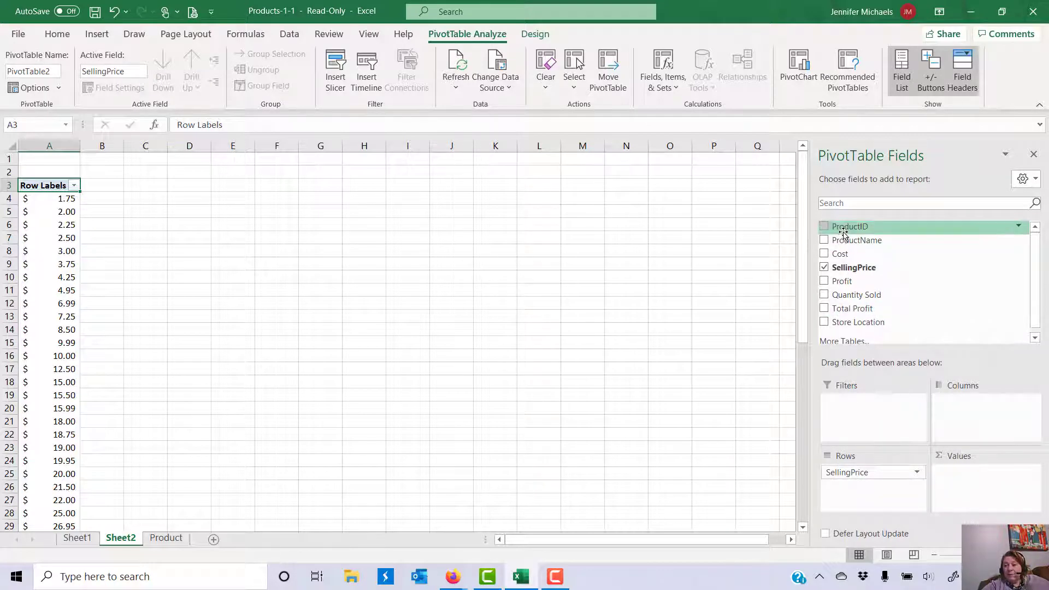
pyautogui.moveTo(843, 232); pyautogui.dragTo(968, 475)
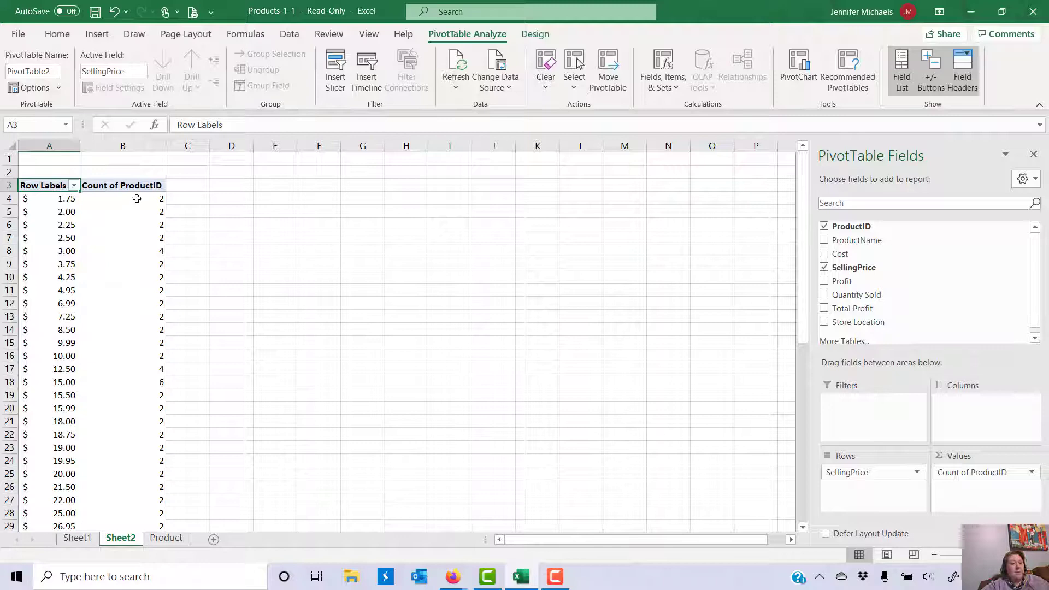
pyautogui.press('Down')
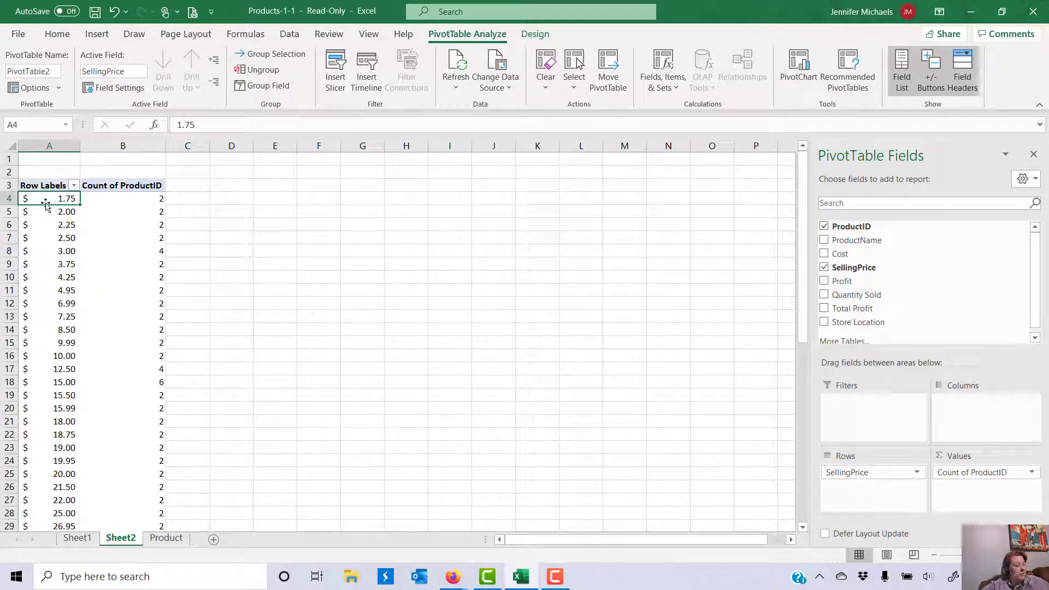
# Step: Group the selling prices starting at 0 in bands of 10
pyautogui.click(272, 54)
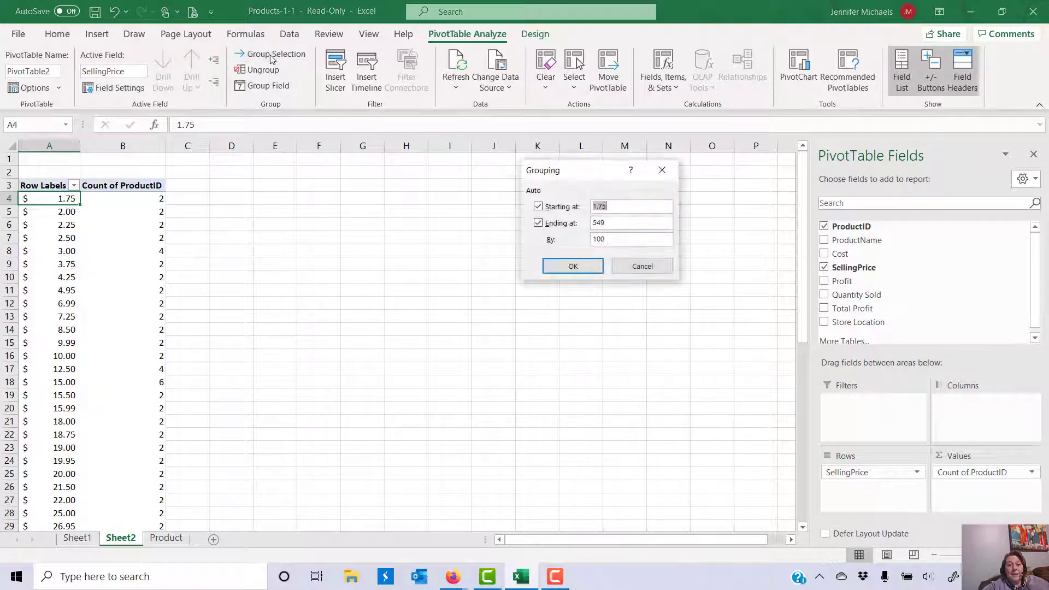
pyautogui.write('0')
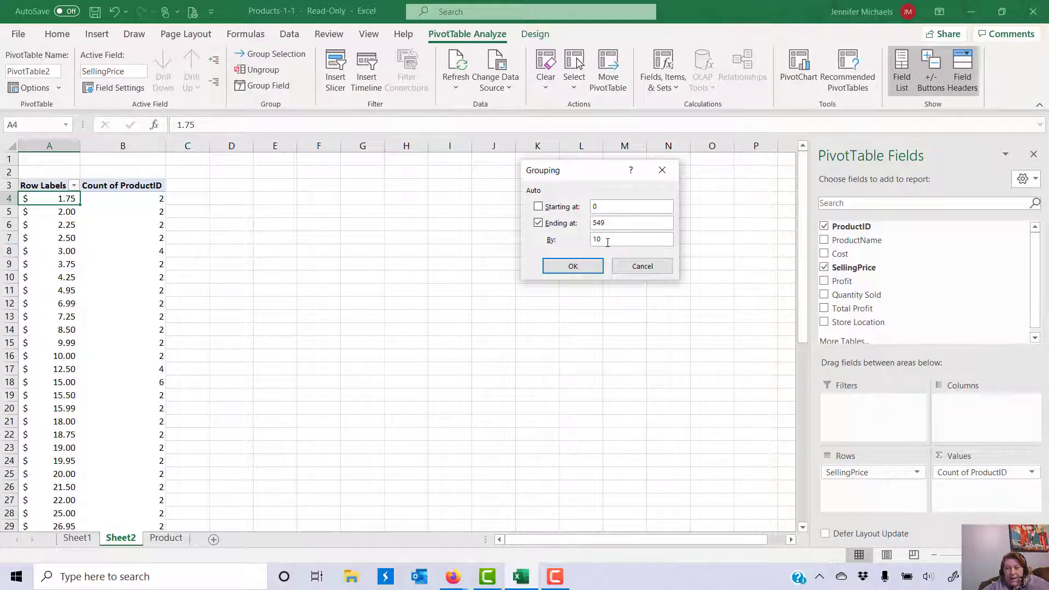
pyautogui.click(573, 267)
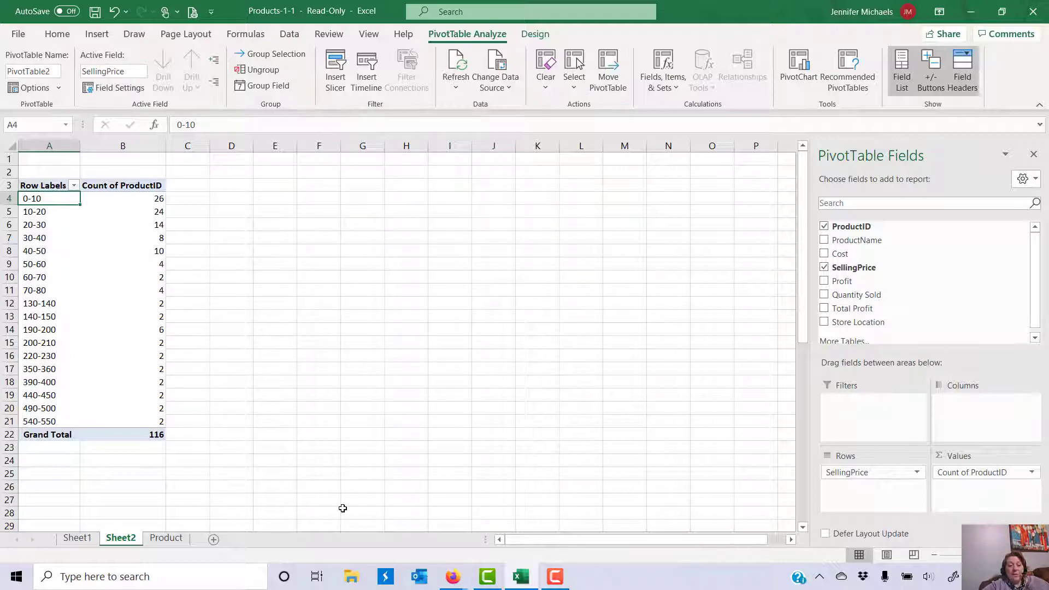
# Step: Go back to the Product sheet and open the Sort & Filter menu
pyautogui.click(166, 538)
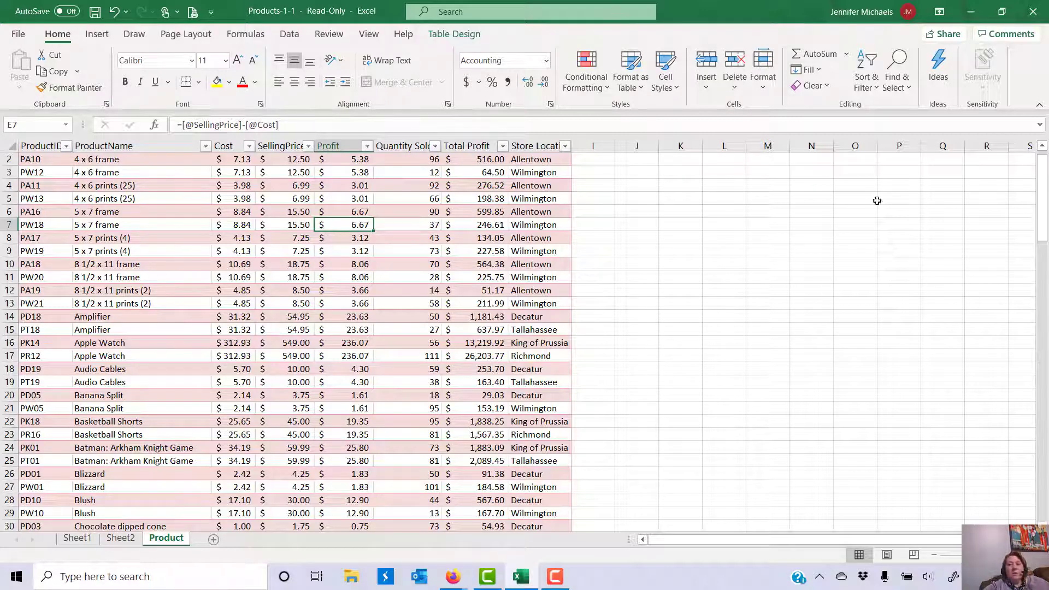
pyautogui.click(869, 87)
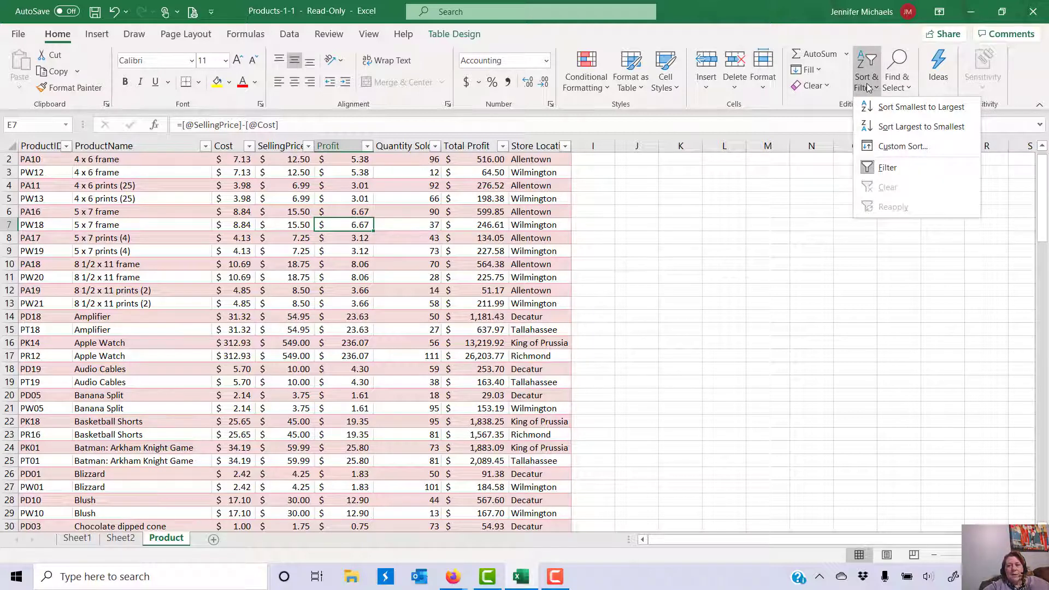
# Step: Custom-sort by Store Location, then by Total Profit from largest to smallest
pyautogui.click(876, 147)
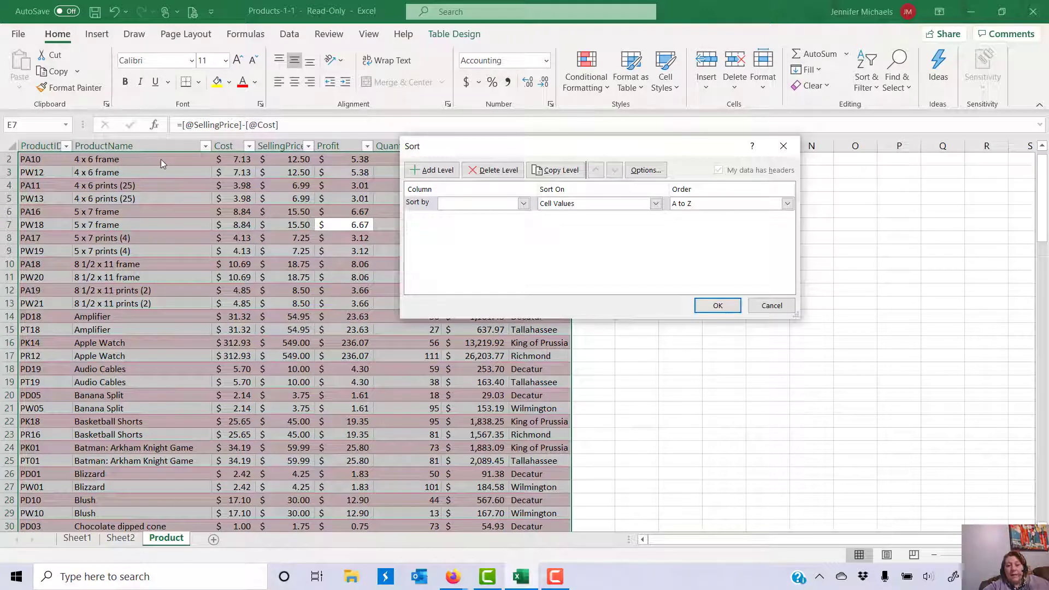
pyautogui.click(524, 204)
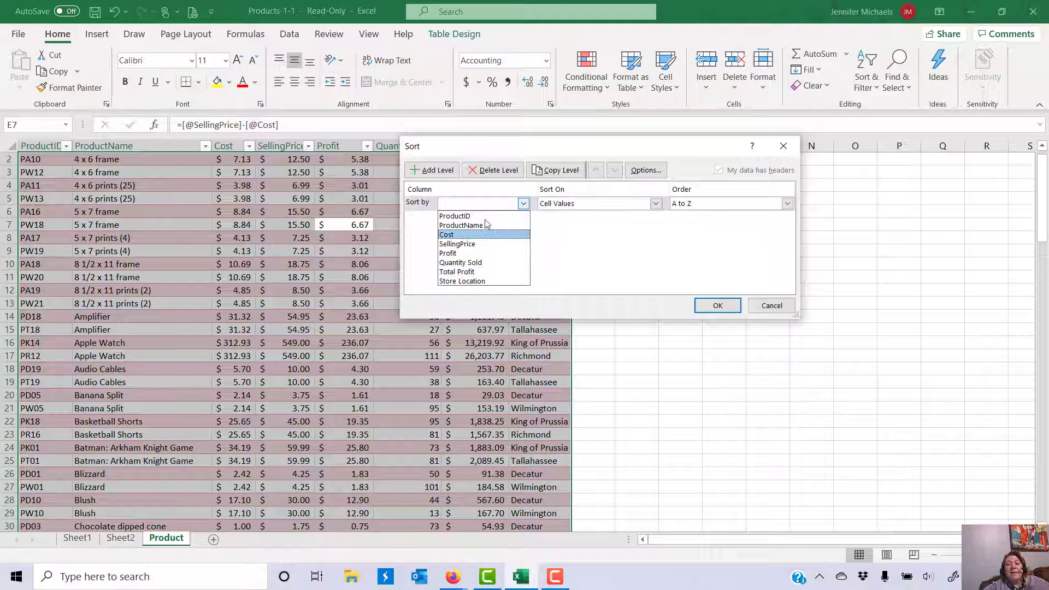
pyautogui.click(478, 282)
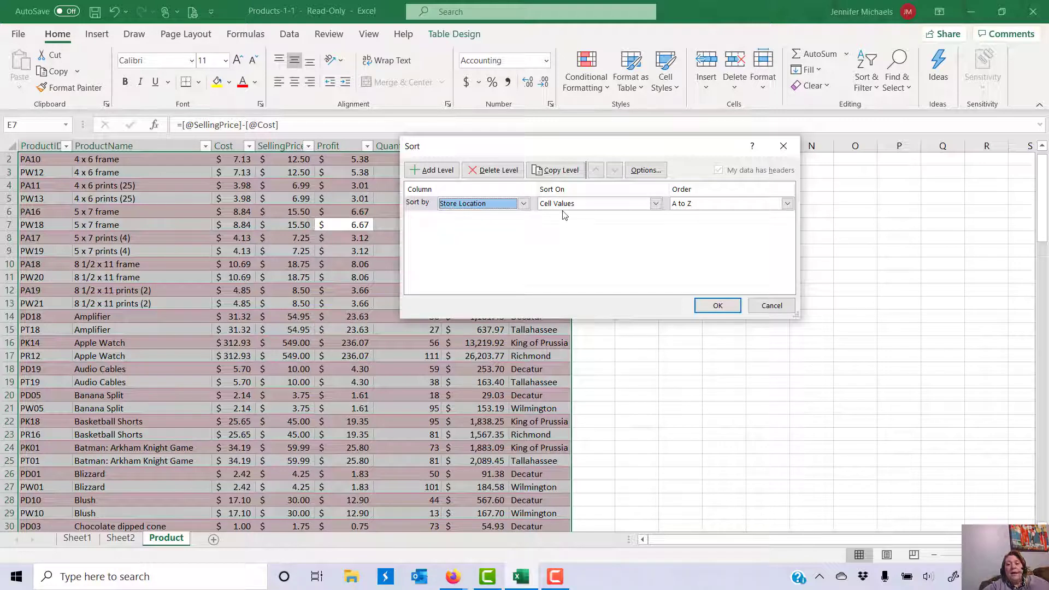
pyautogui.click(445, 171)
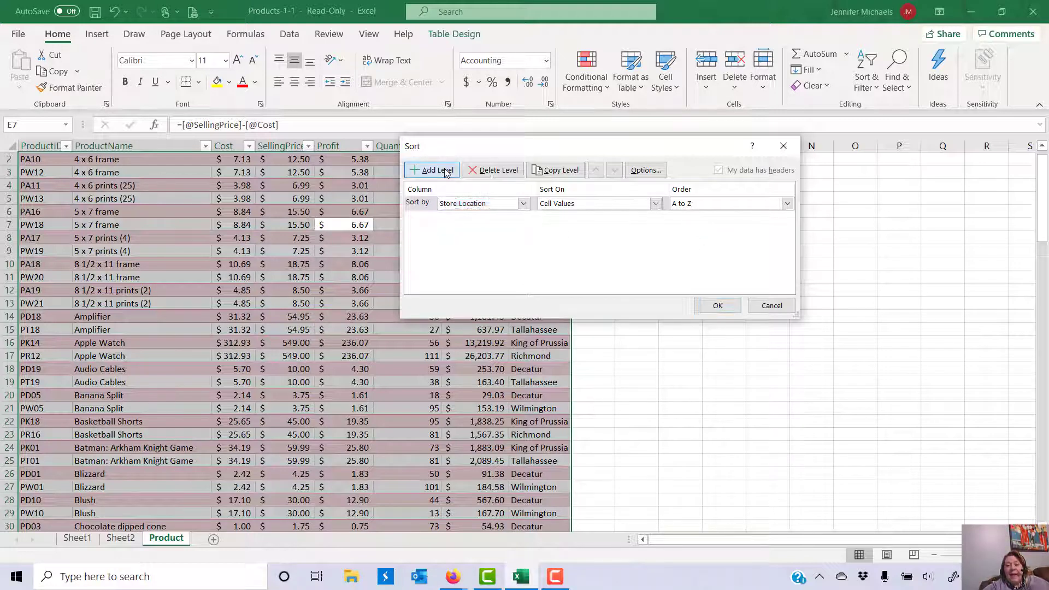
pyautogui.click(522, 218)
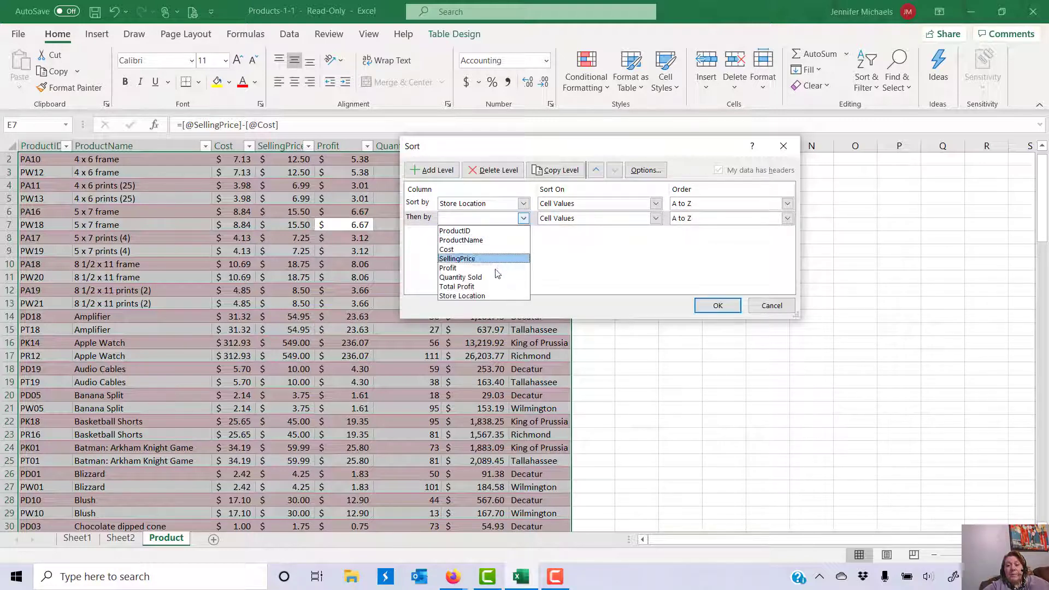
pyautogui.click(497, 287)
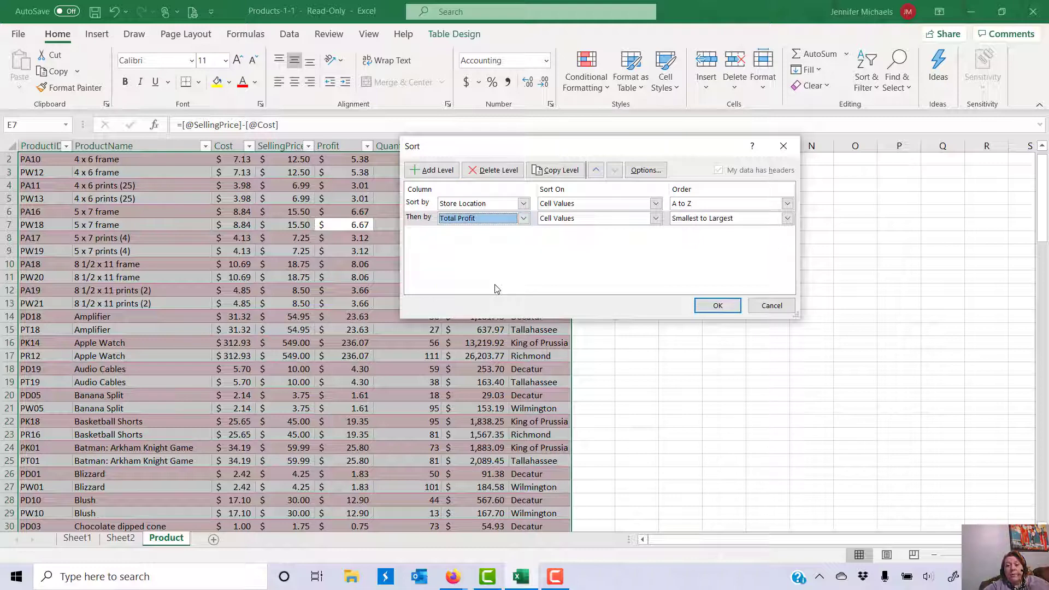
pyautogui.click(692, 220)
pyautogui.click(691, 241)
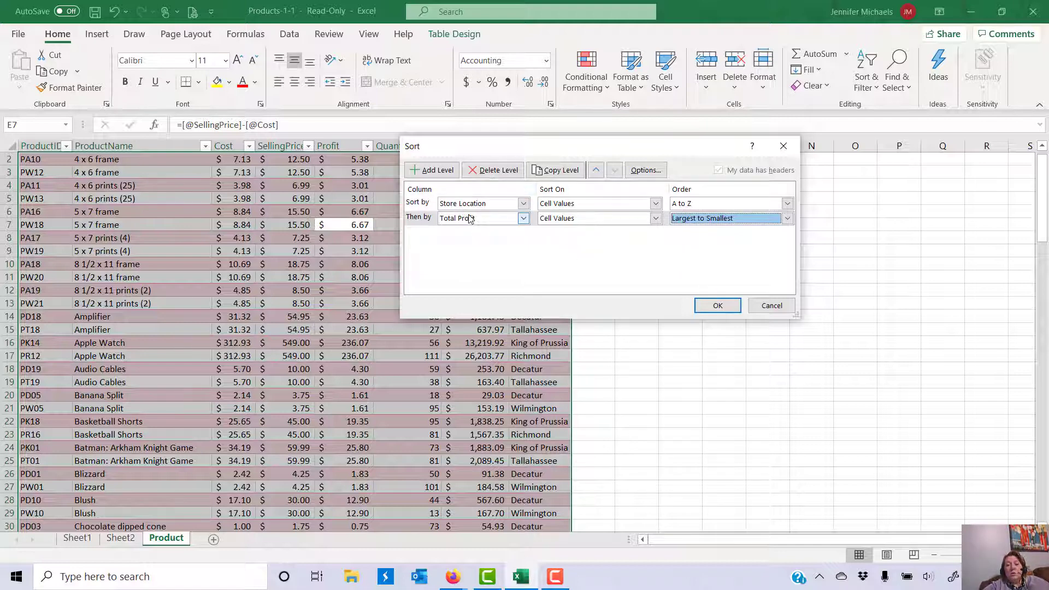
pyautogui.click(717, 307)
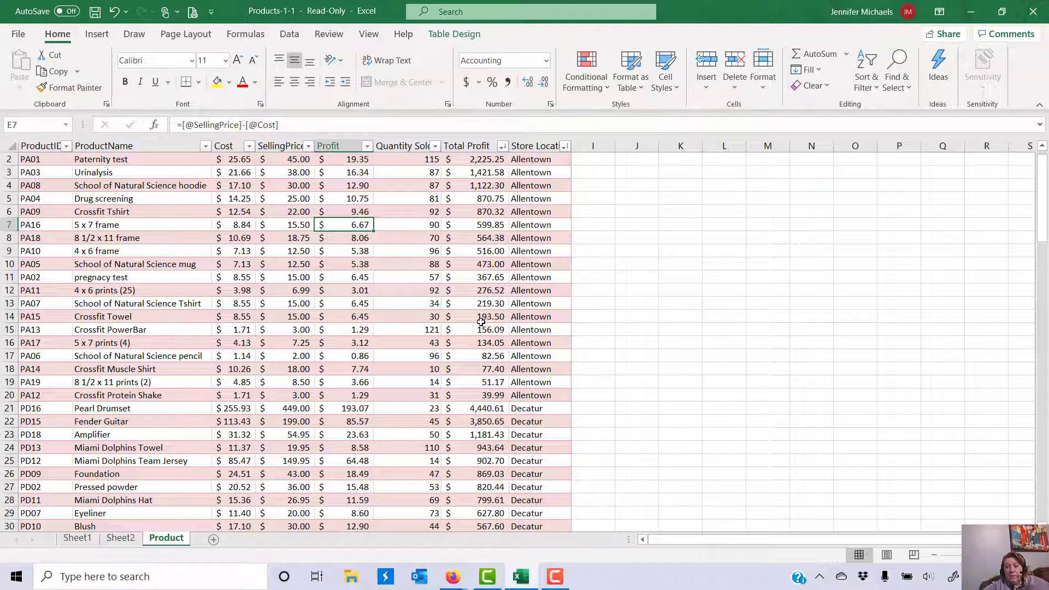
pyautogui.scroll(-3, 482, 315)
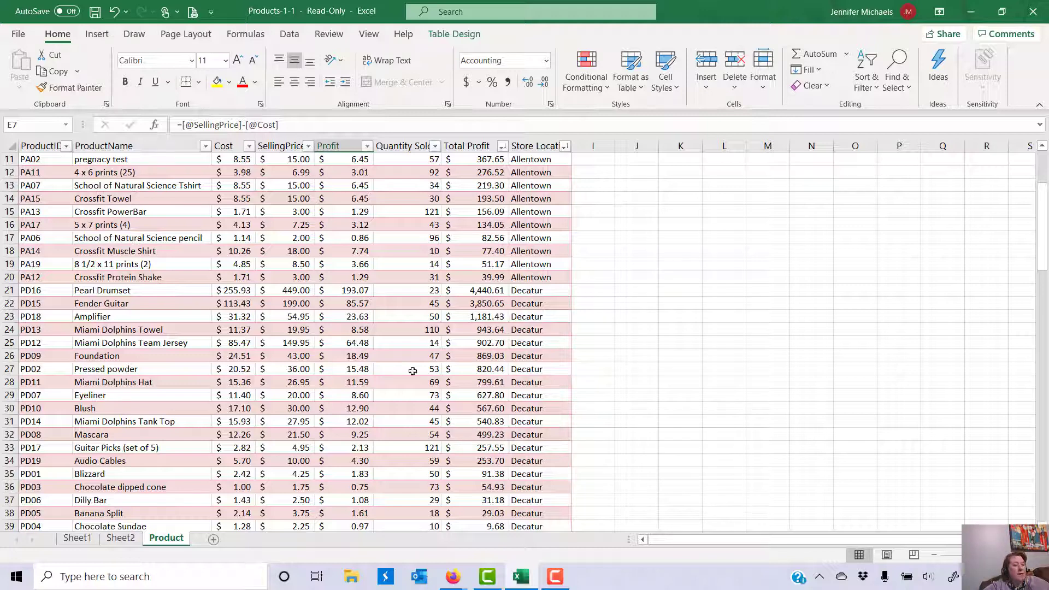
pyautogui.scroll(3, 391, 357)
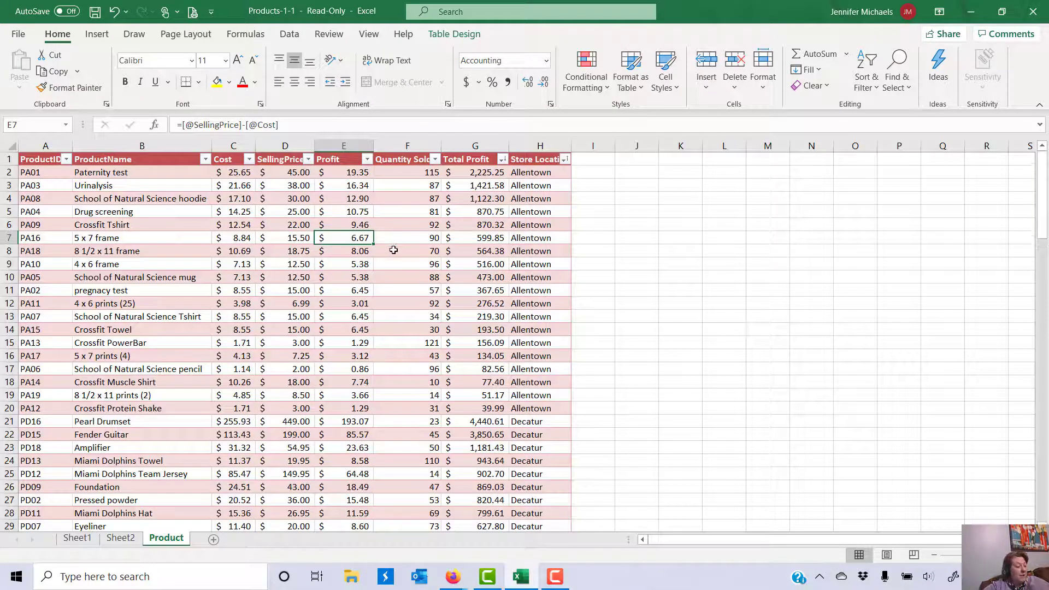
# Step: Page through all six pages of the sorted product table's print preview, then return to the sheet
pyautogui.click(20, 35)
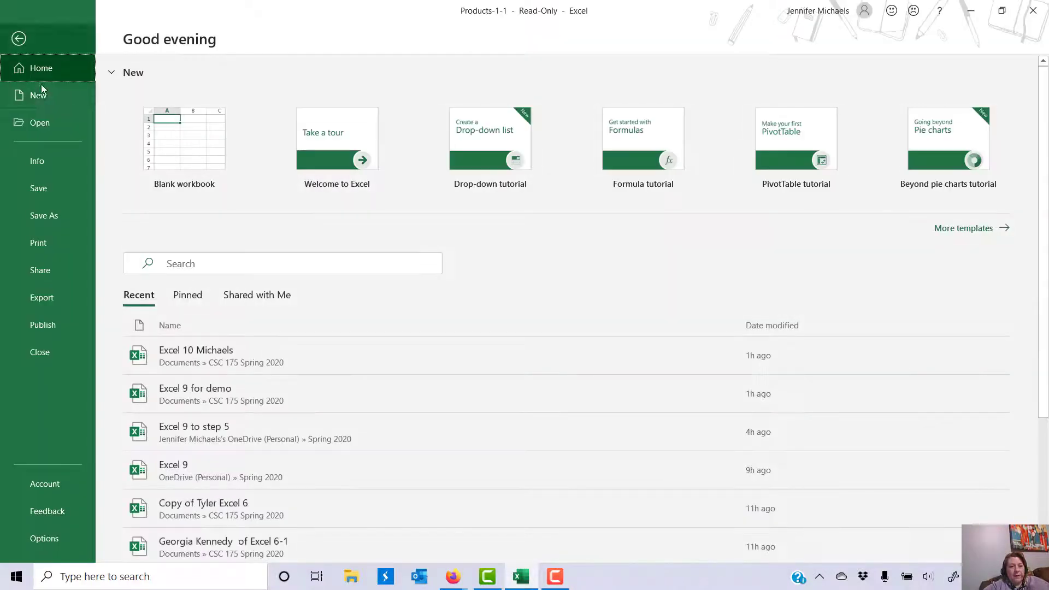
pyautogui.click(30, 241)
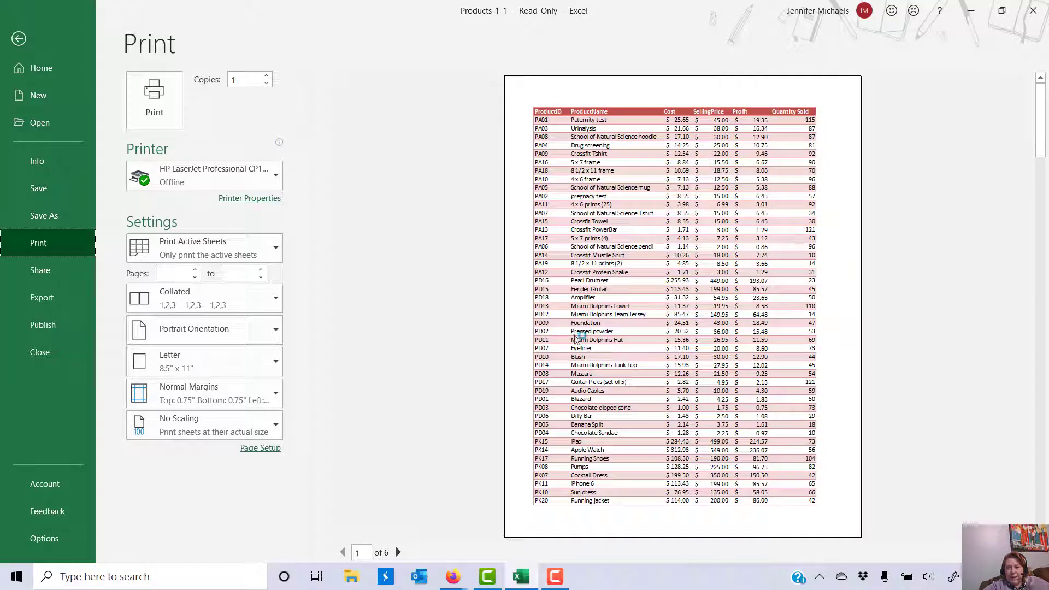
pyautogui.click(398, 553)
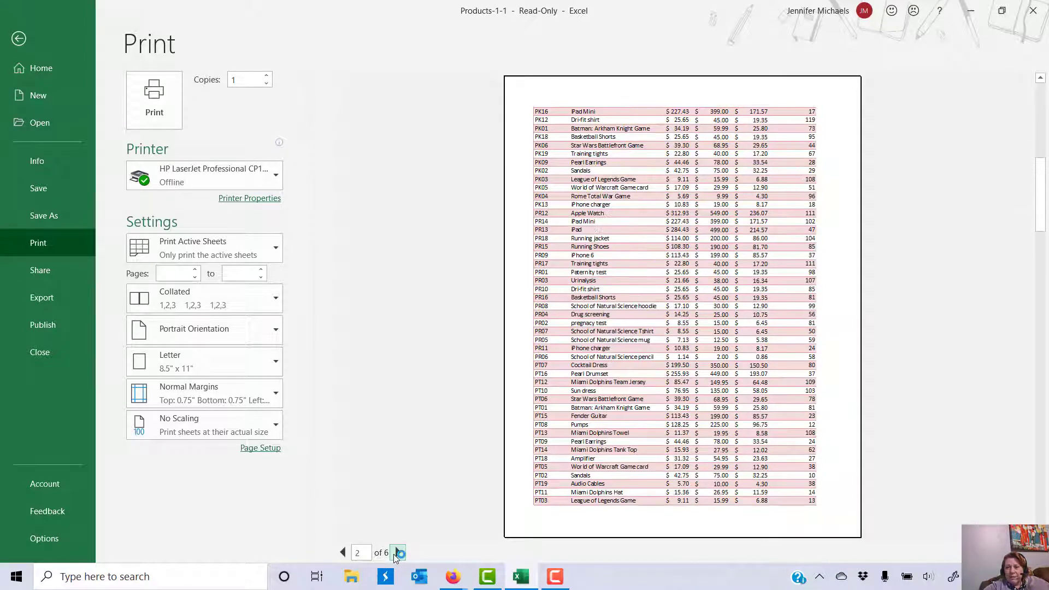
pyautogui.click(398, 552)
pyautogui.click(397, 552)
pyautogui.click(398, 552)
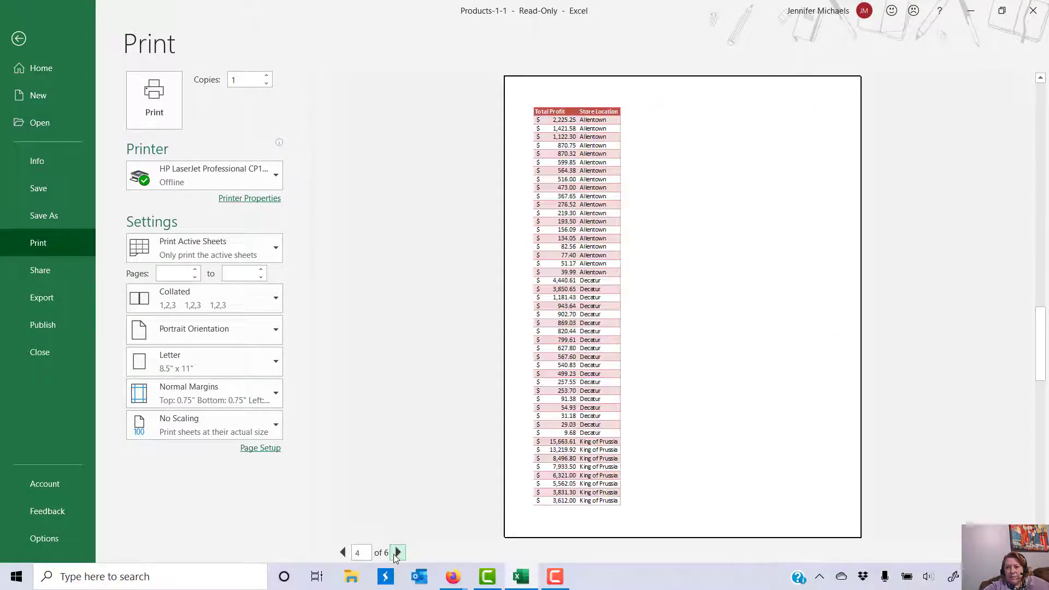
pyautogui.click(397, 552)
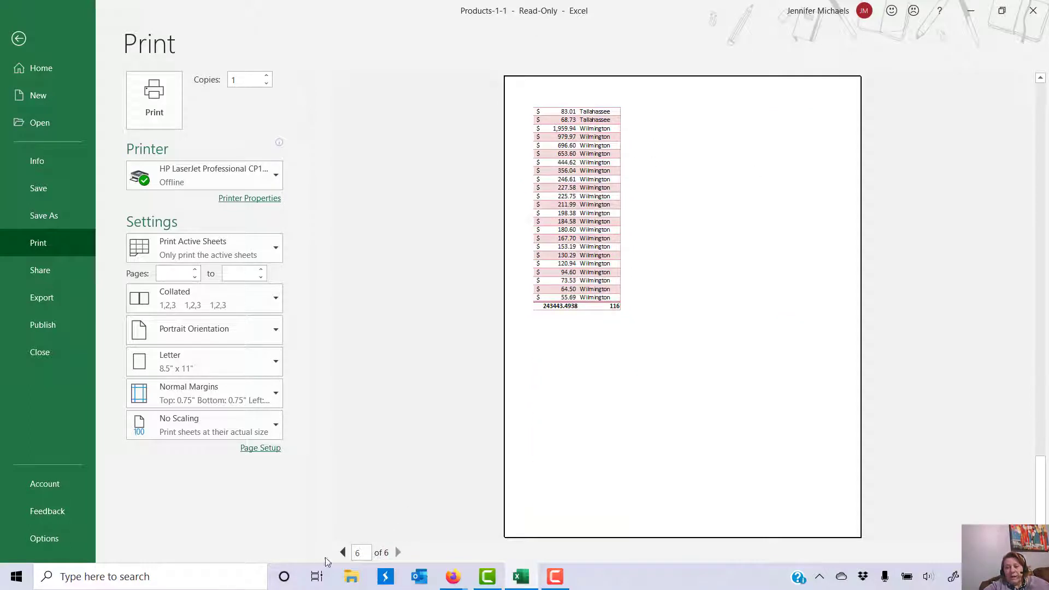
pyautogui.click(342, 552)
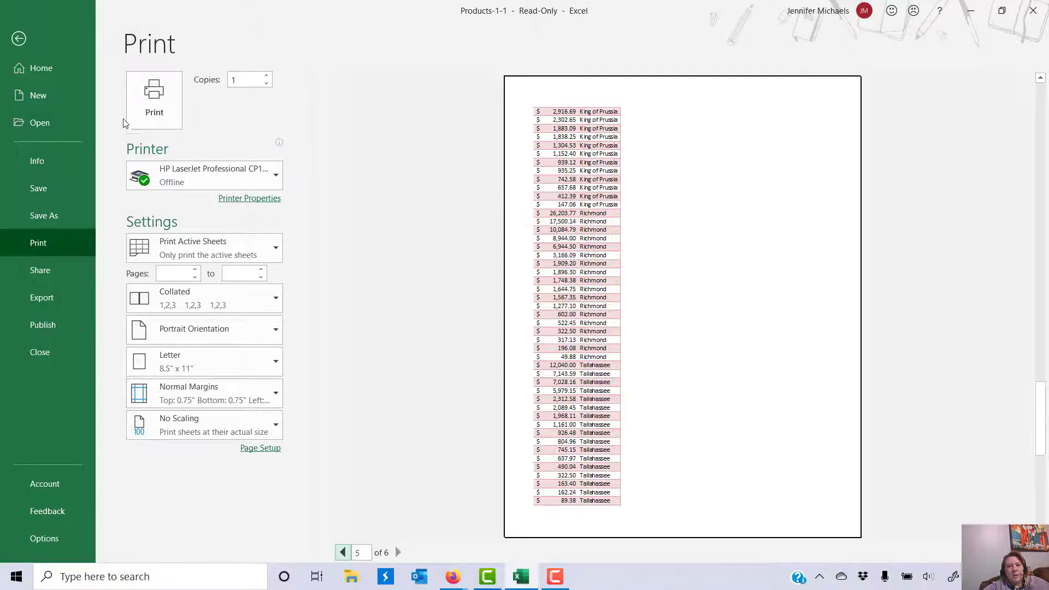
pyautogui.click(19, 39)
# Step: Insert a page break at row 21 so the Decatur rows start a new printed page
pyautogui.click(167, 35)
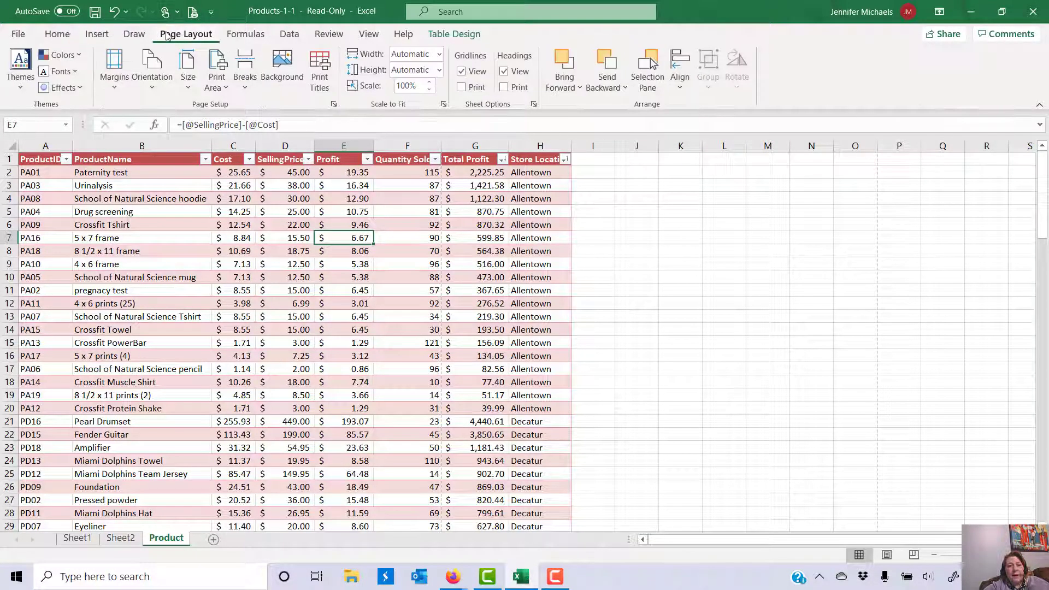
pyautogui.click(152, 71)
pyautogui.click(167, 143)
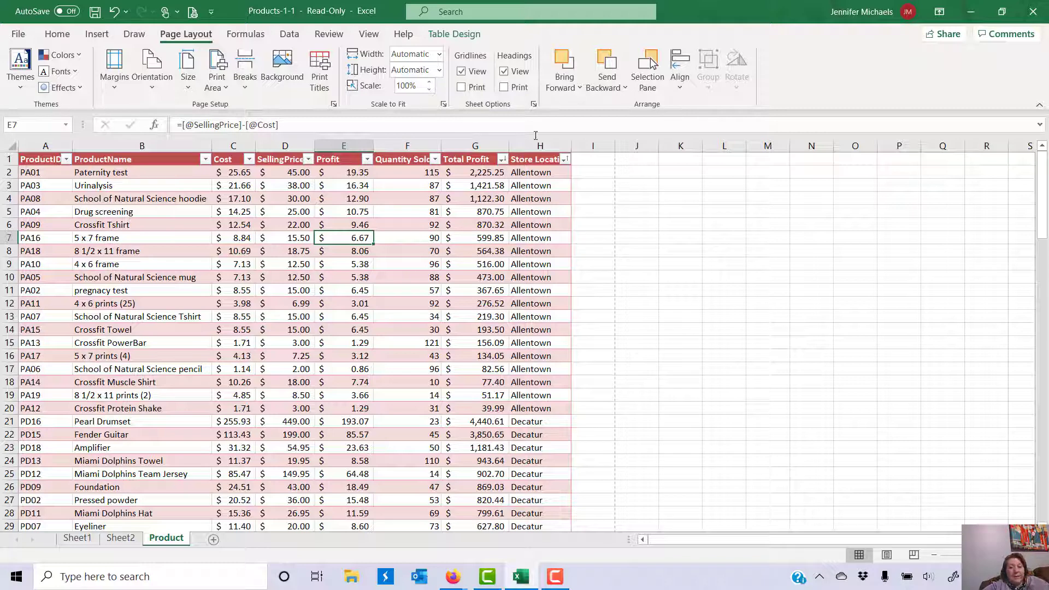
pyautogui.click(538, 423)
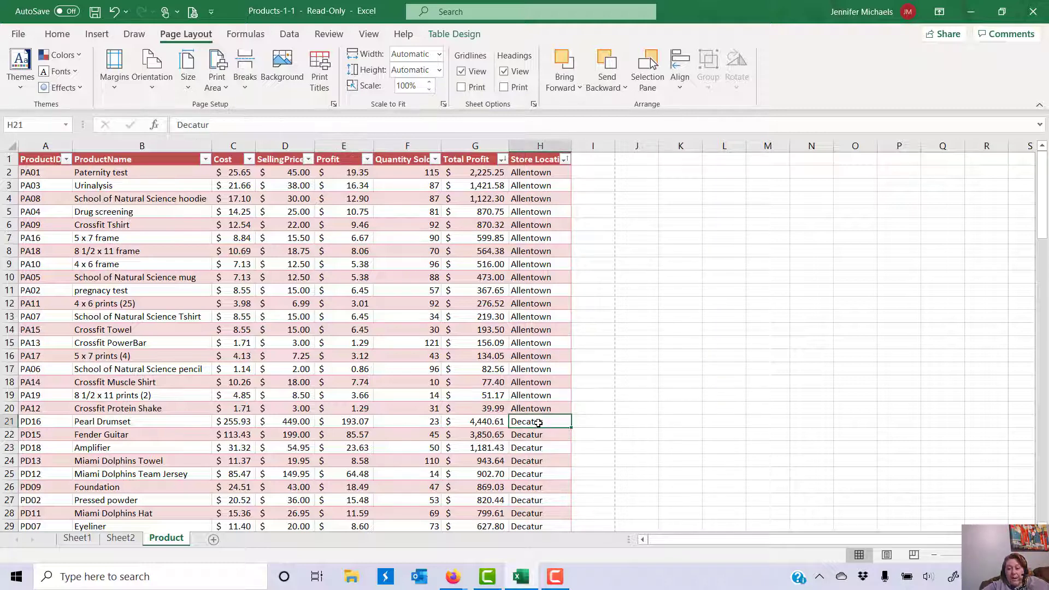
pyautogui.press('Left')
pyautogui.press('Left')
pyautogui.press('Left')
pyautogui.press('Left')
pyautogui.press('Left')
pyautogui.press('Left')
pyautogui.press('Left')
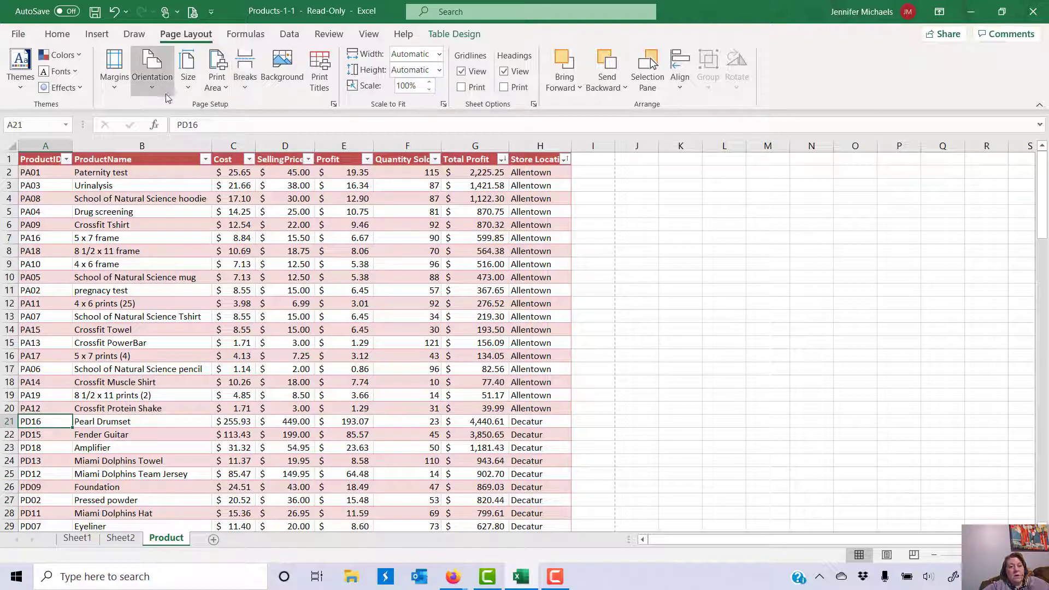
pyautogui.click(244, 81)
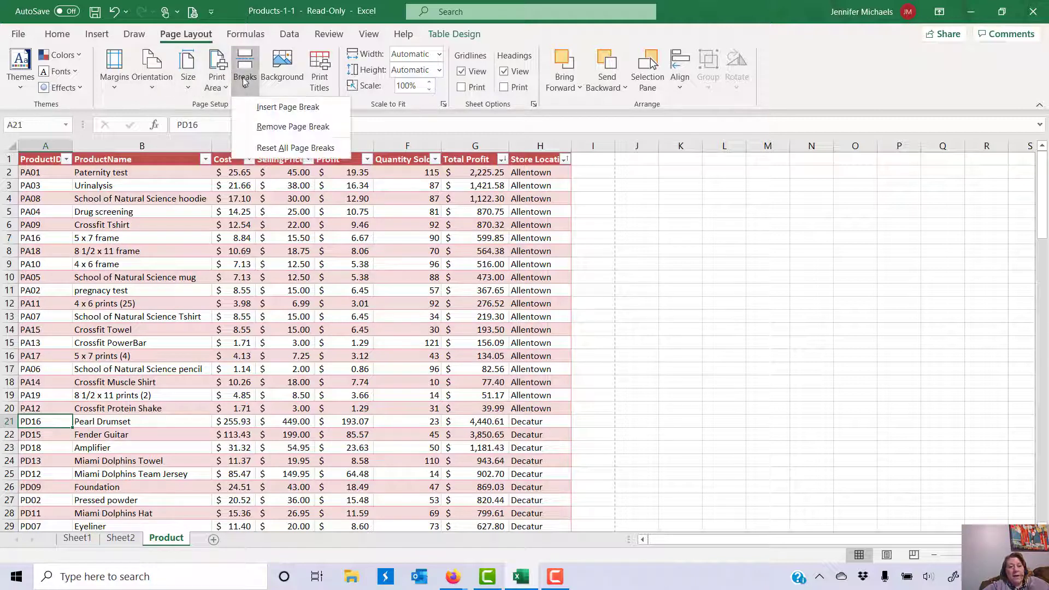
pyautogui.click(255, 105)
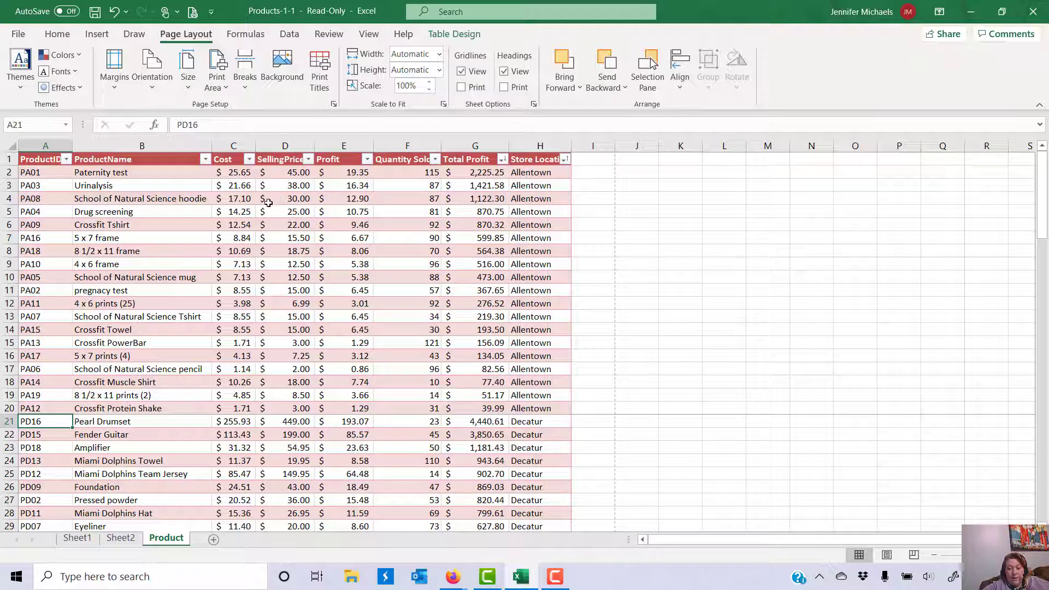
# Step: Add page breaks at row 40 (King of Prussia) and row 60 (Richmond)
pyautogui.scroll(-4, 266, 343)
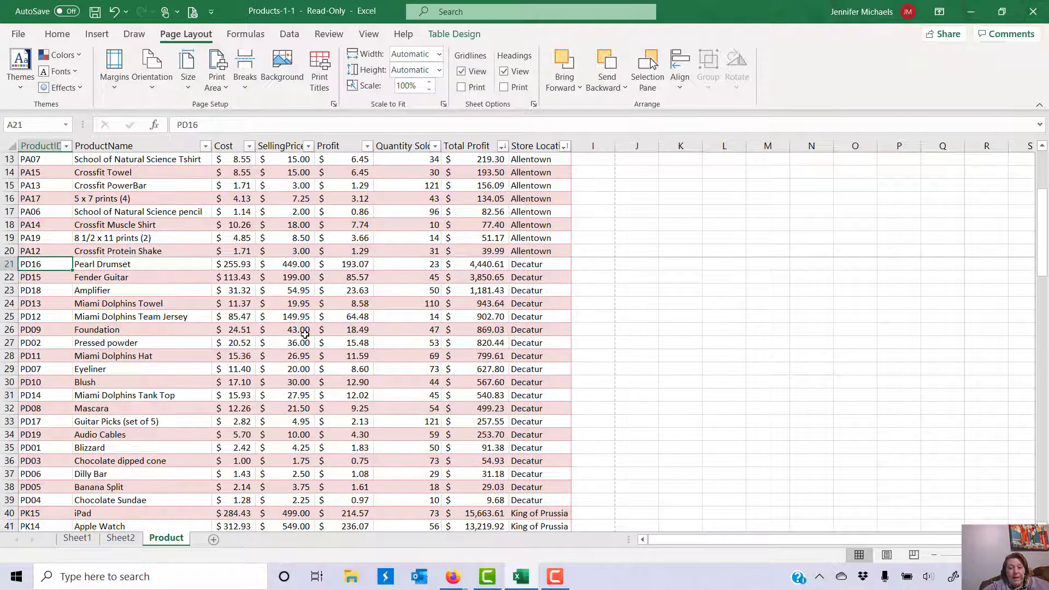
pyautogui.scroll(-1, 303, 333)
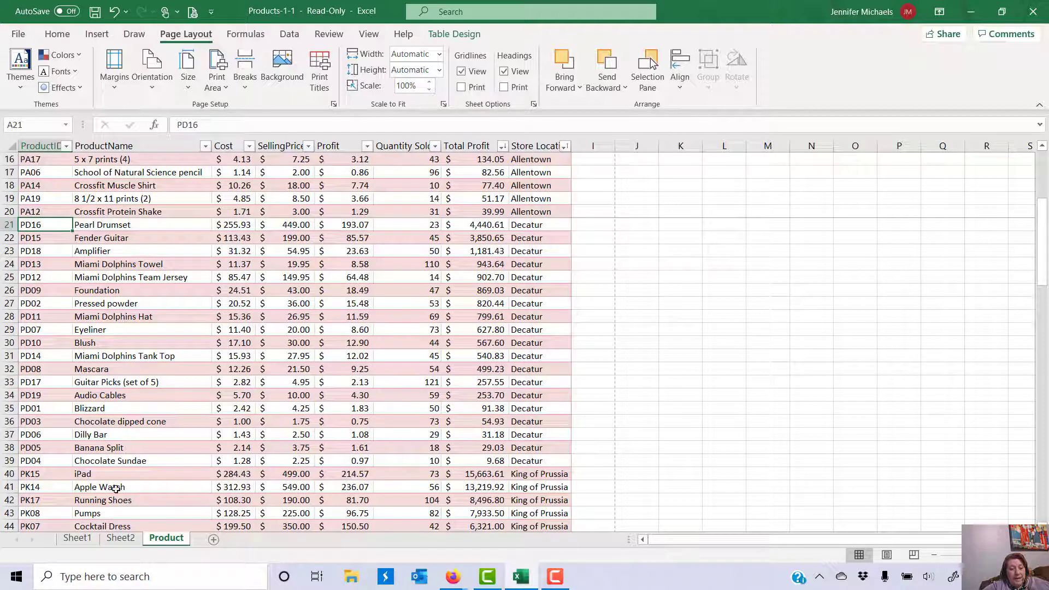
pyautogui.click(33, 474)
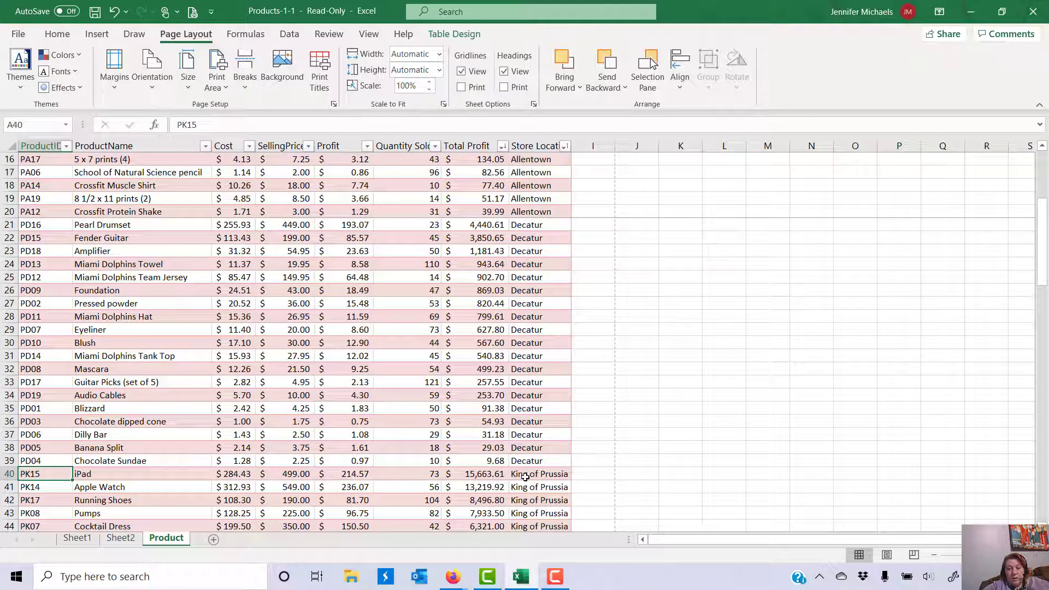
pyautogui.click(245, 68)
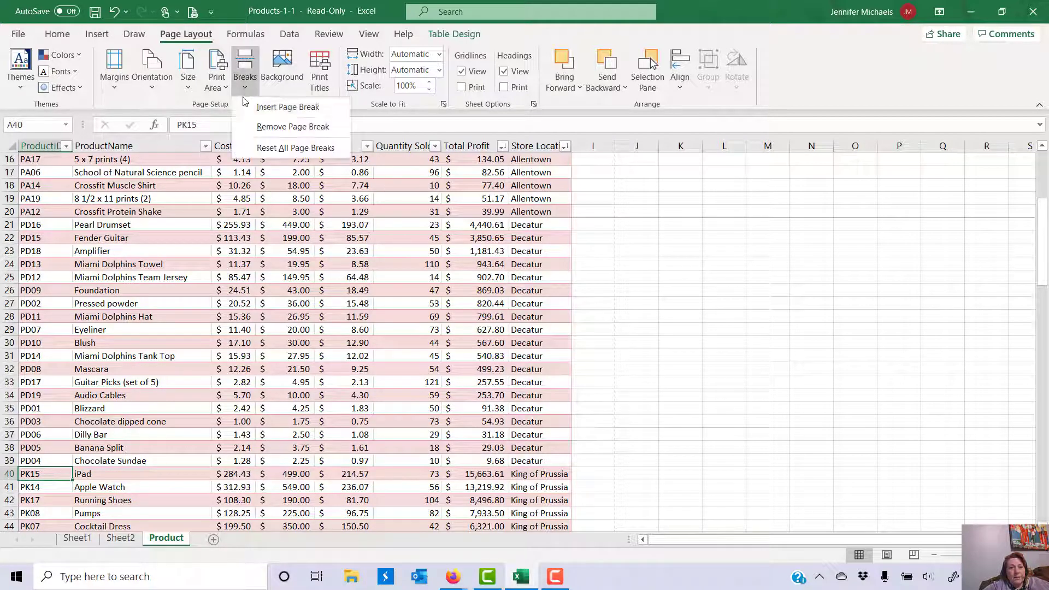
pyautogui.click(243, 106)
pyautogui.scroll(-9, 217, 415)
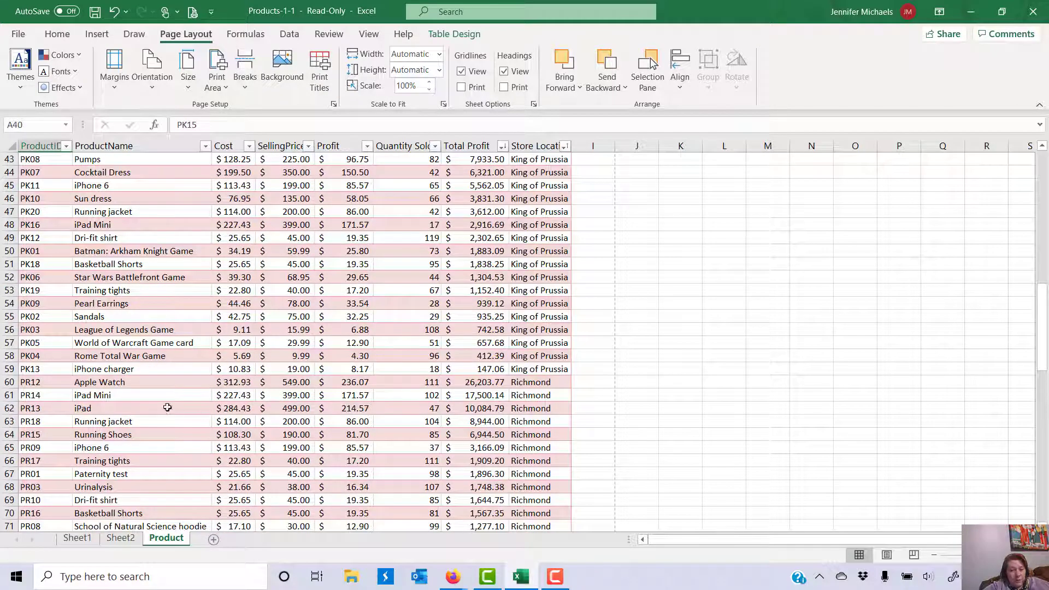
pyautogui.click(48, 380)
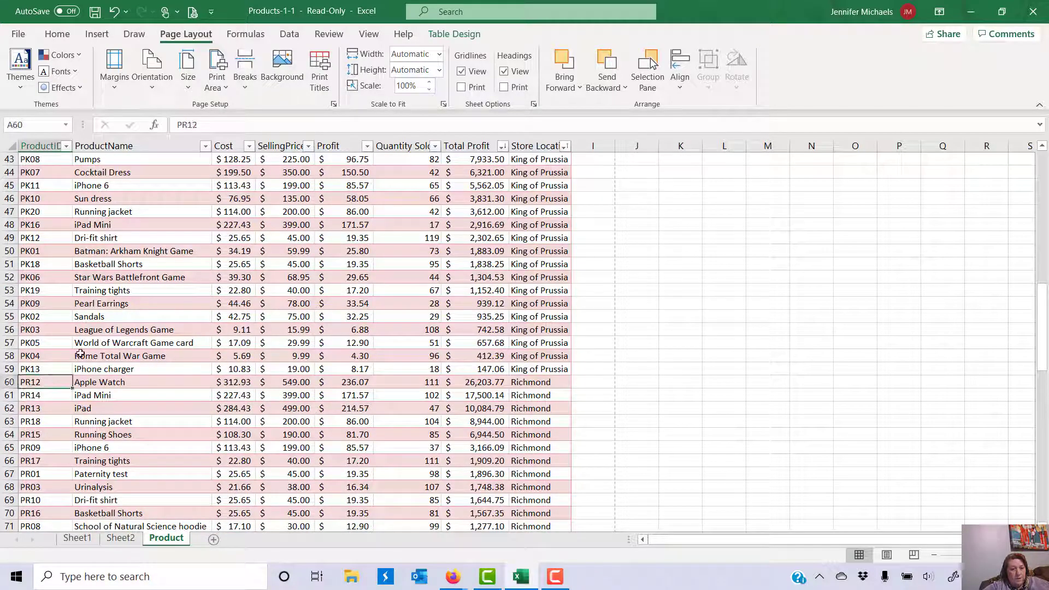
pyautogui.click(244, 80)
pyautogui.click(235, 107)
# Step: Add page breaks at row 78 (Tallahassee) and row 97 (Wilmington)
pyautogui.scroll(-8, 203, 270)
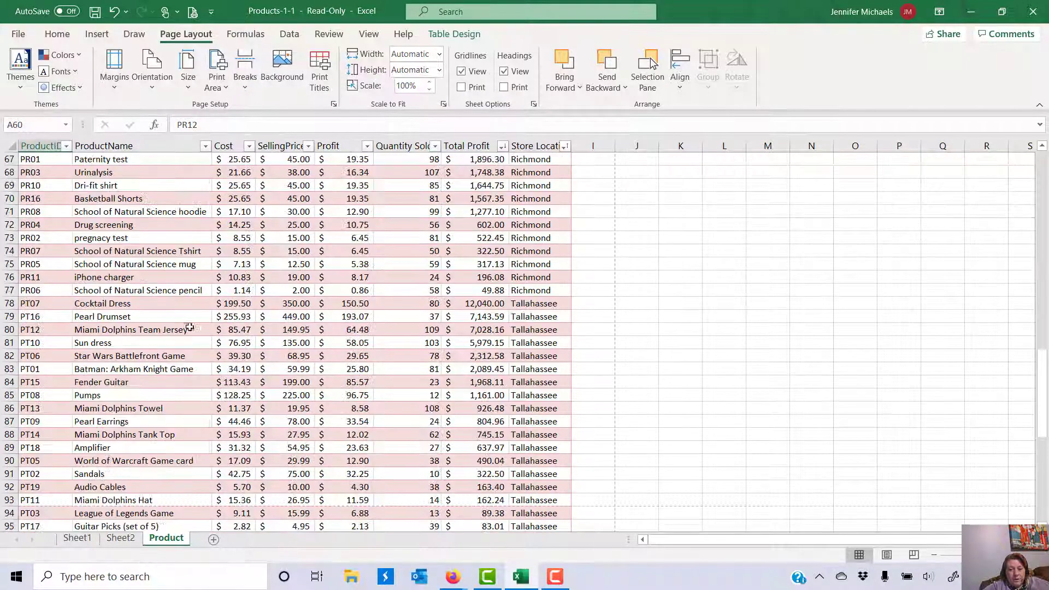
pyautogui.click(41, 305)
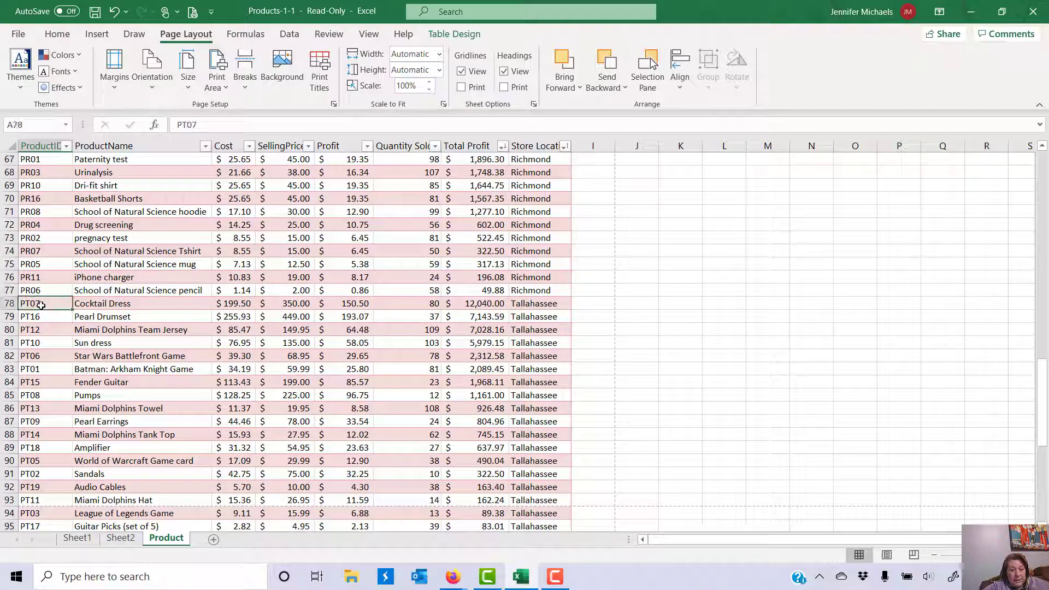
pyautogui.click(244, 76)
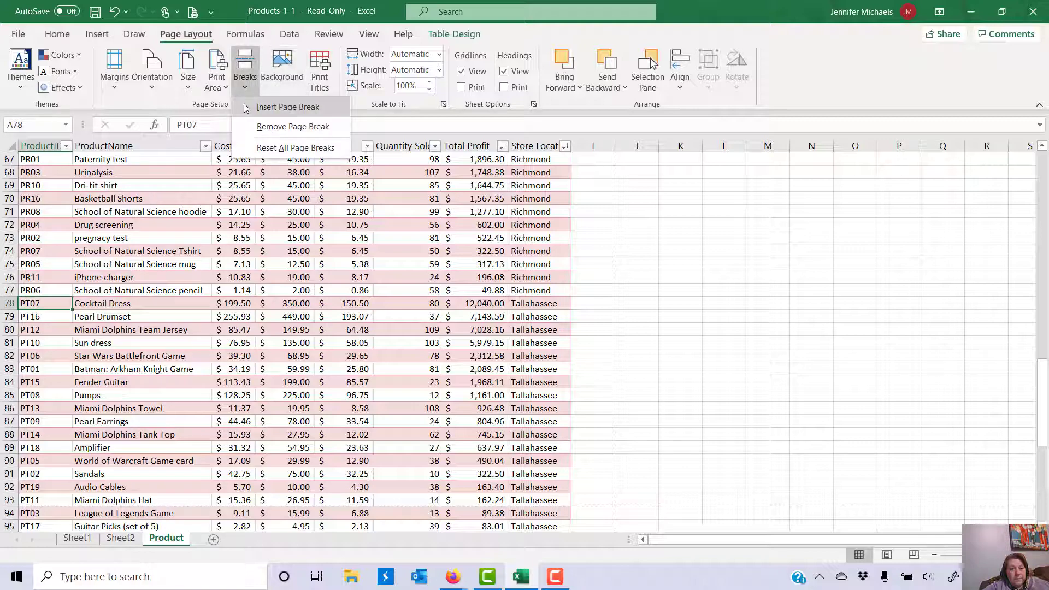
pyautogui.click(254, 108)
pyautogui.scroll(-6, 206, 345)
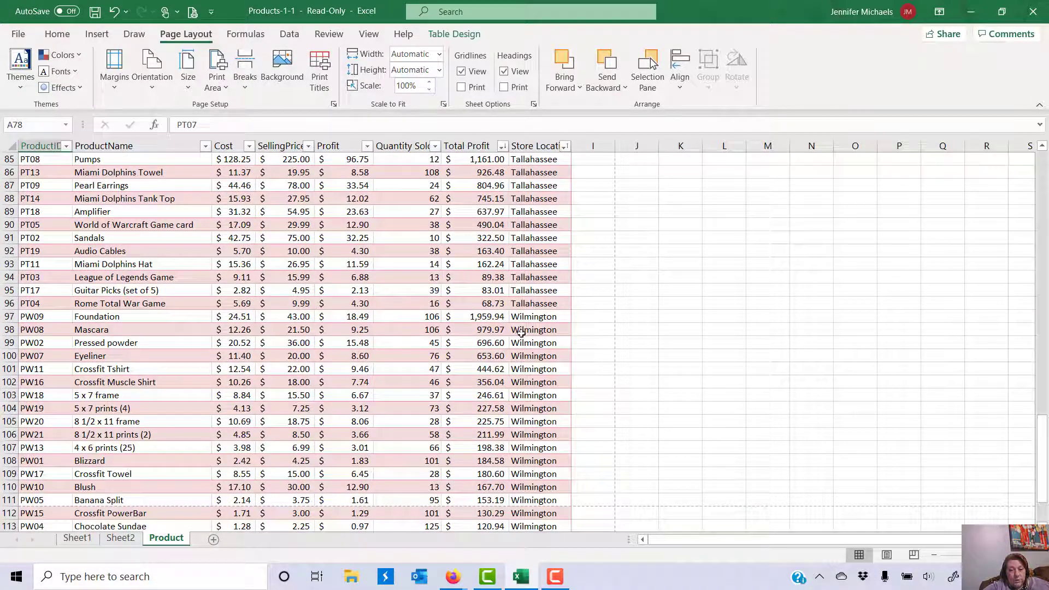
pyautogui.click(65, 317)
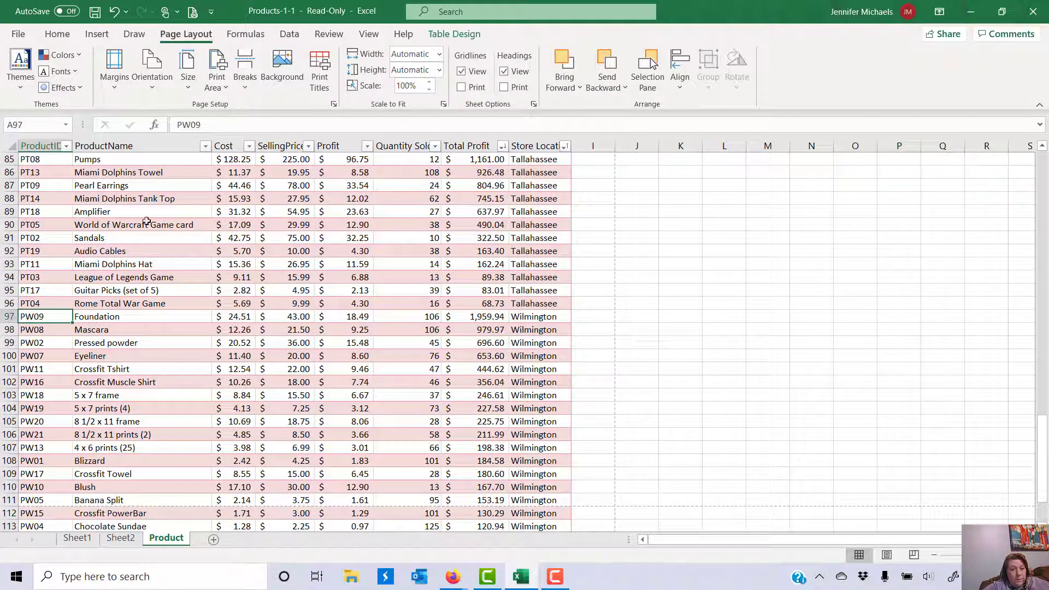
pyautogui.click(244, 79)
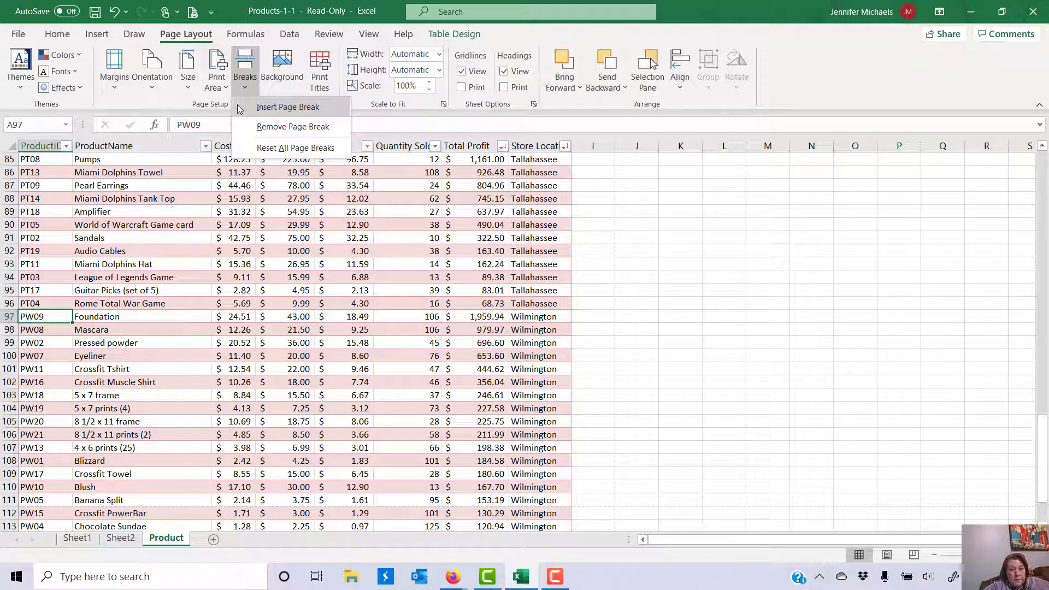
pyautogui.click(288, 108)
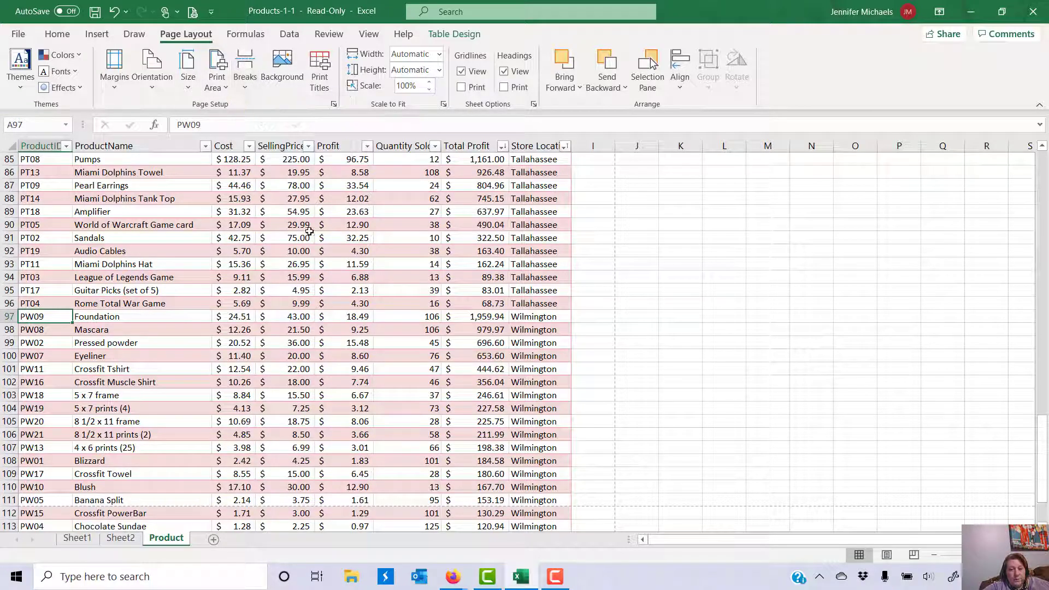
pyautogui.scroll(-5, 306, 232)
pyautogui.scroll(6, 404, 269)
pyautogui.scroll(13, 408, 268)
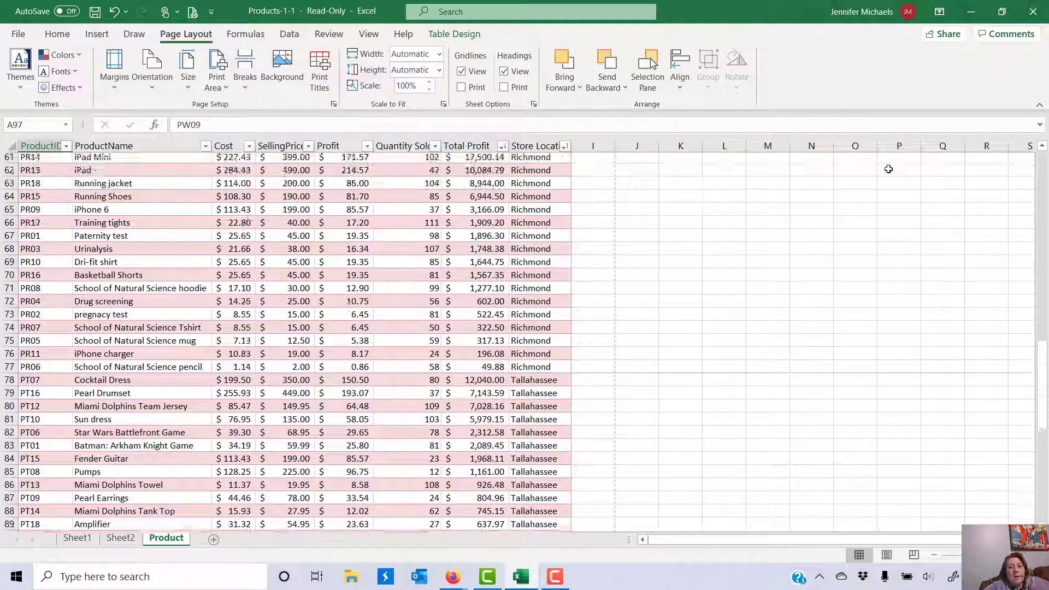
pyautogui.click(18, 34)
pyautogui.click(34, 241)
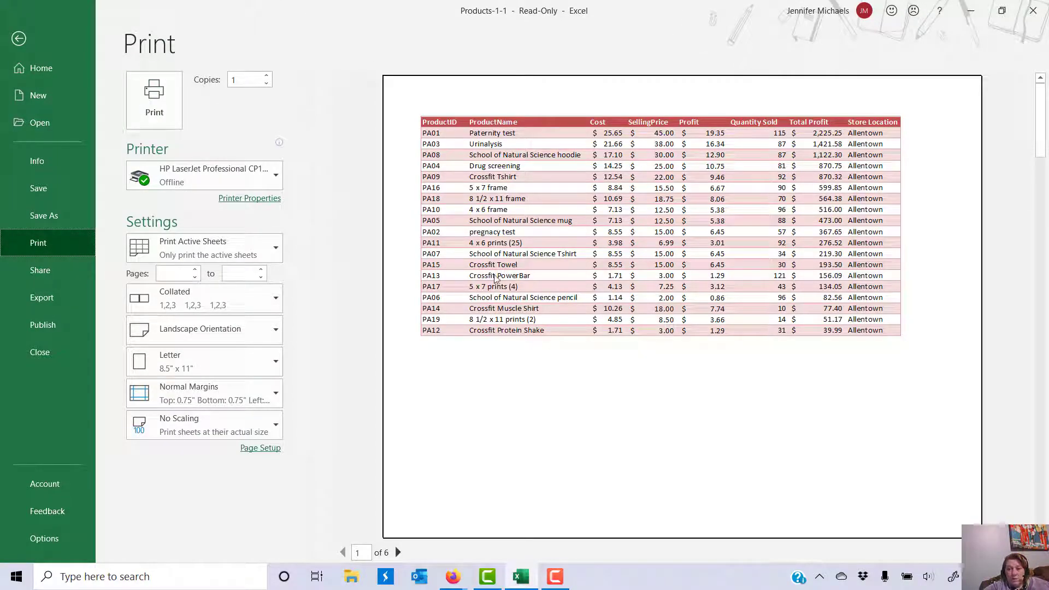
pyautogui.click(399, 552)
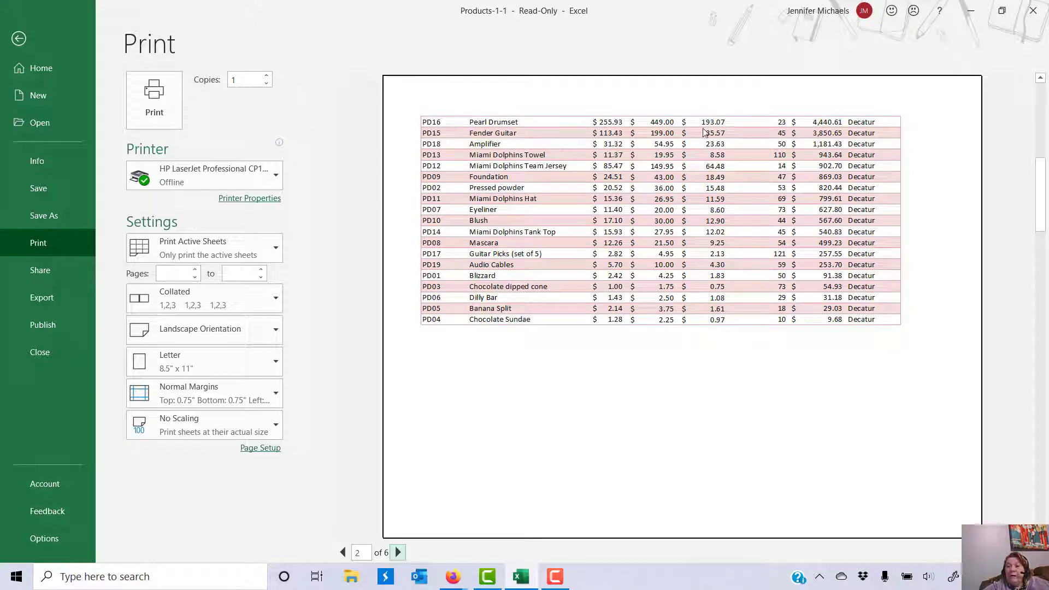
pyautogui.click(19, 39)
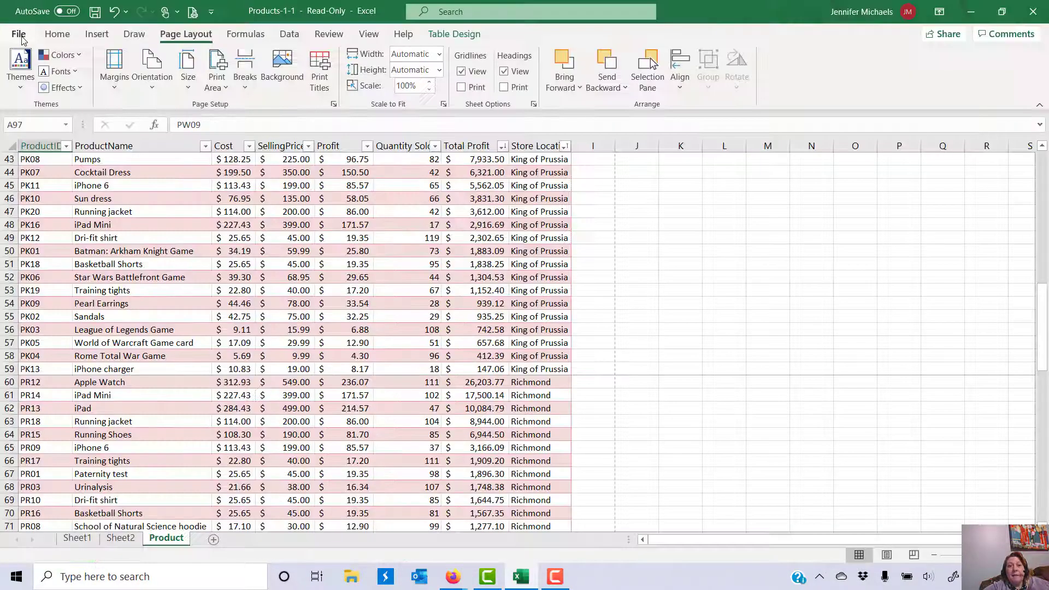
pyautogui.scroll(14, 227, 283)
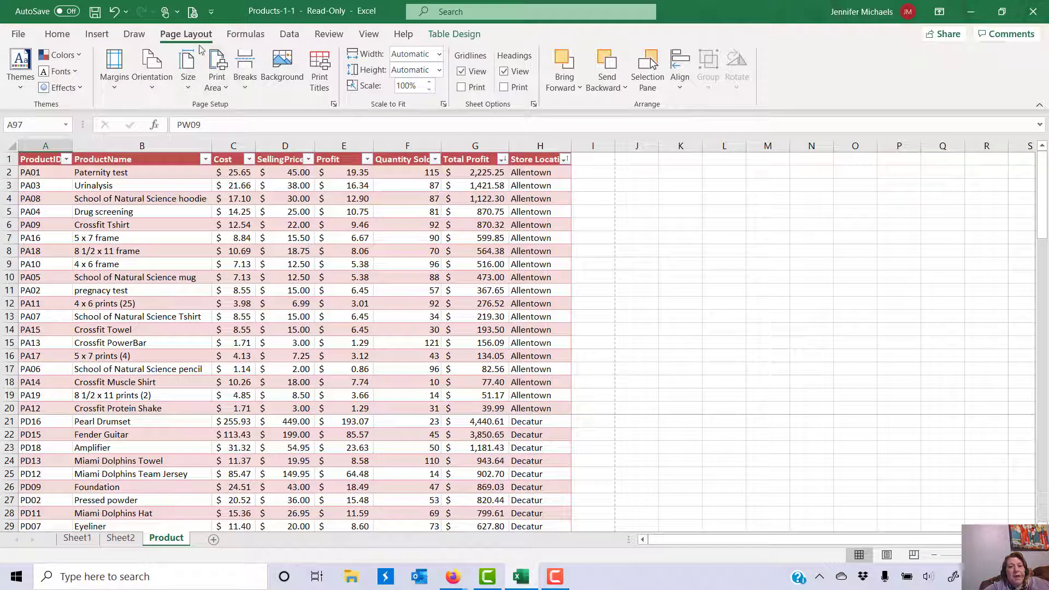
# Step: In Print Titles, set Rows to repeat at top to $1:$1
pyautogui.click(320, 82)
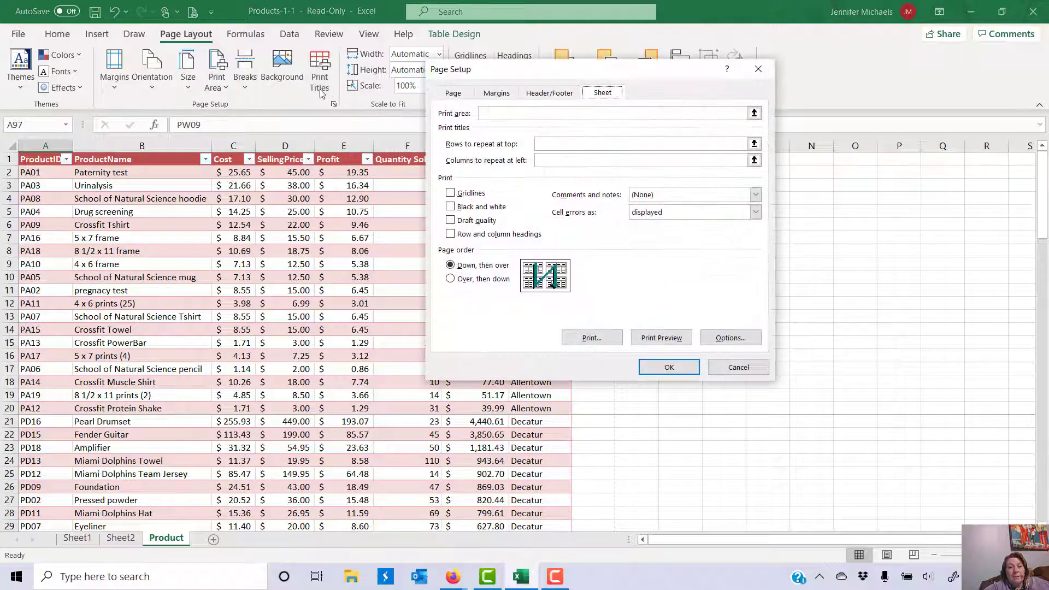
pyautogui.click(559, 143)
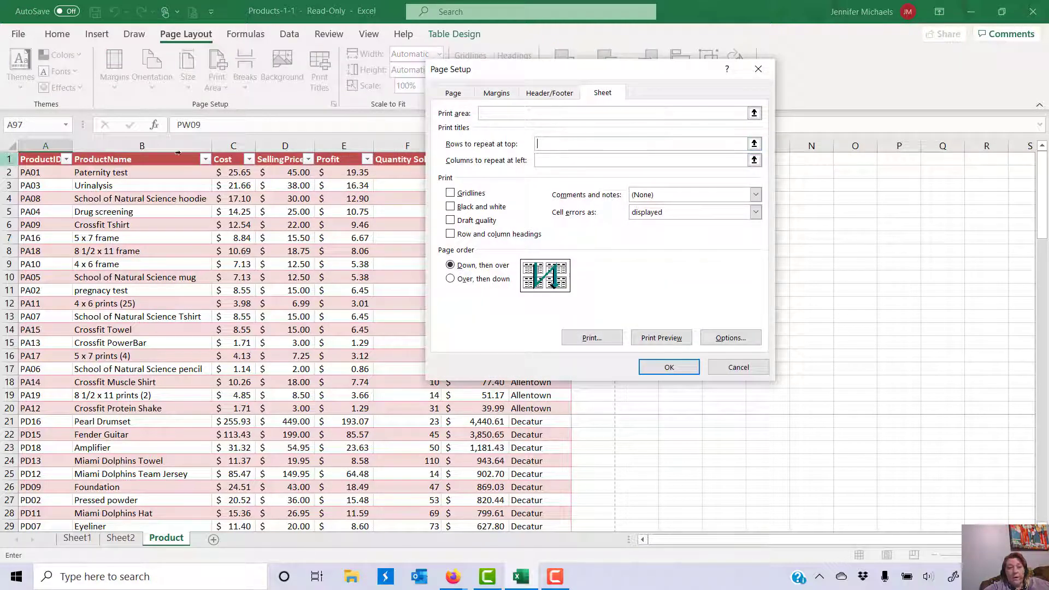
pyautogui.click(5, 159)
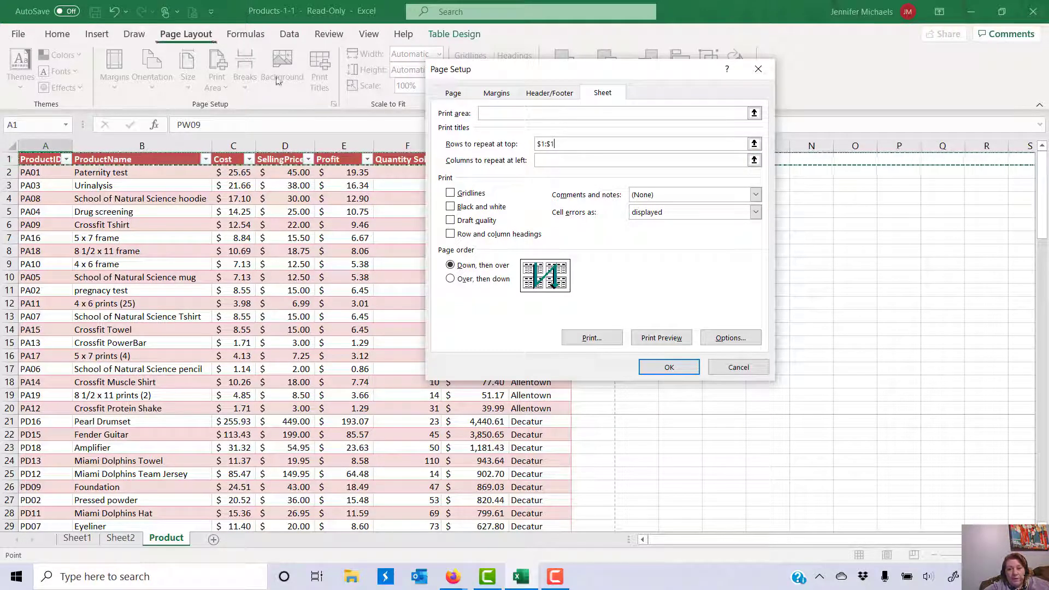
# Step: Preview all six store pages, through Wilmington, to confirm the header row repeats, then return
pyautogui.click(658, 338)
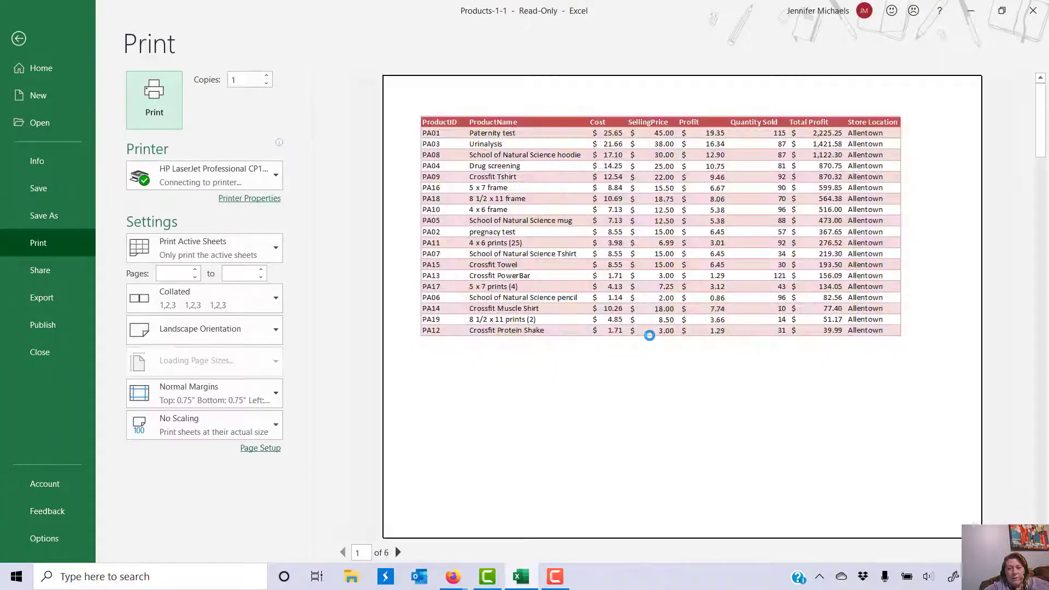
pyautogui.click(398, 552)
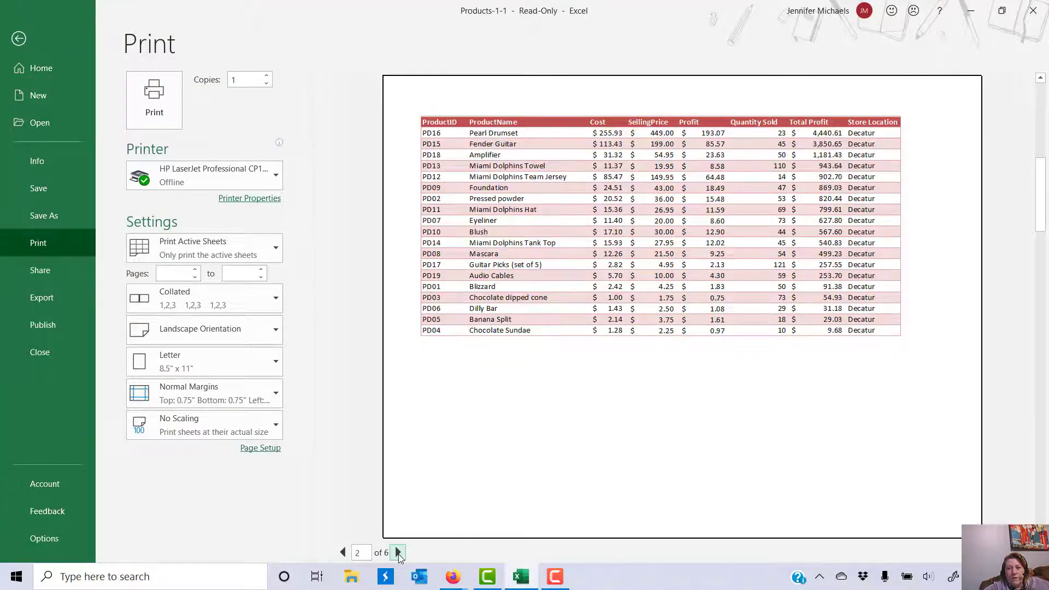
pyautogui.click(399, 553)
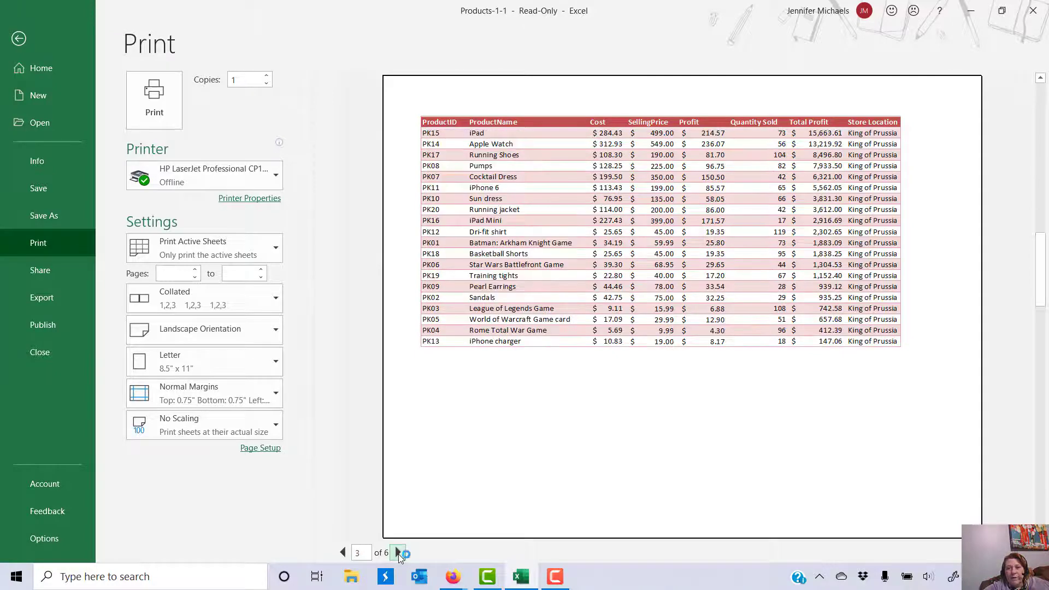
pyautogui.click(398, 553)
pyautogui.click(398, 553)
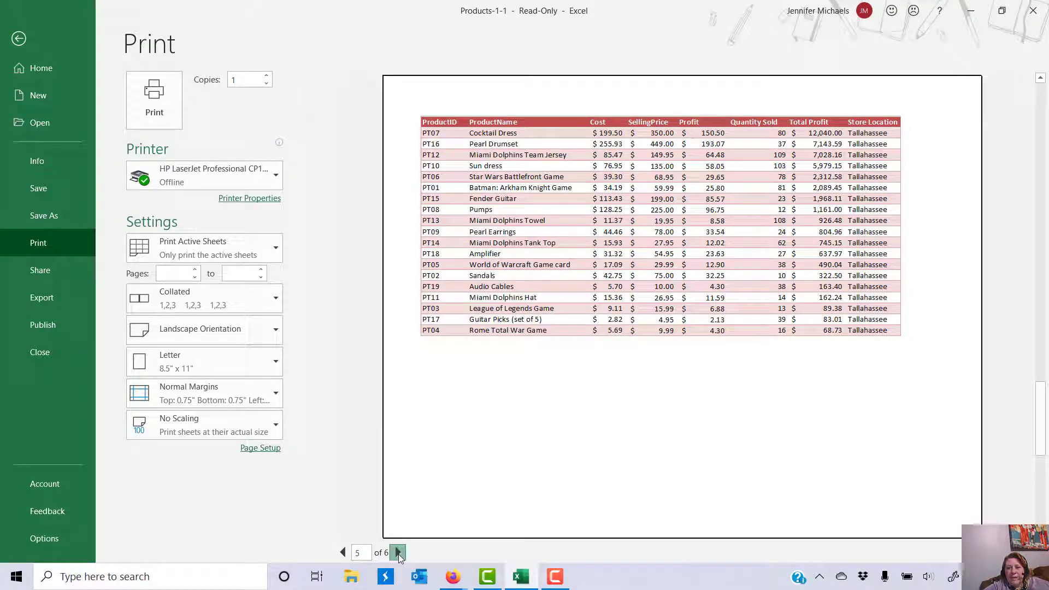
pyautogui.click(398, 553)
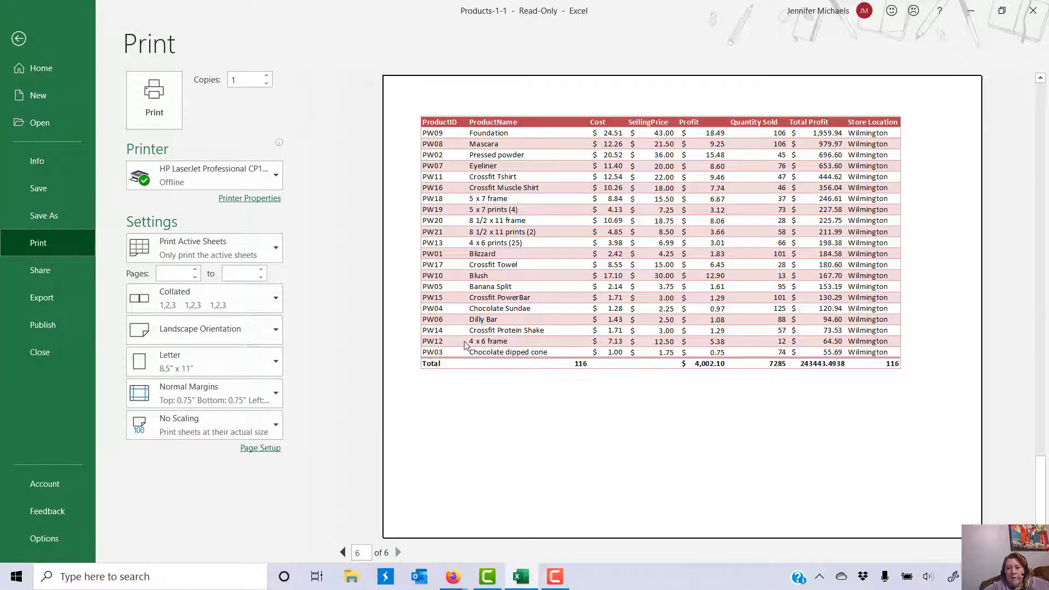
pyautogui.click(19, 38)
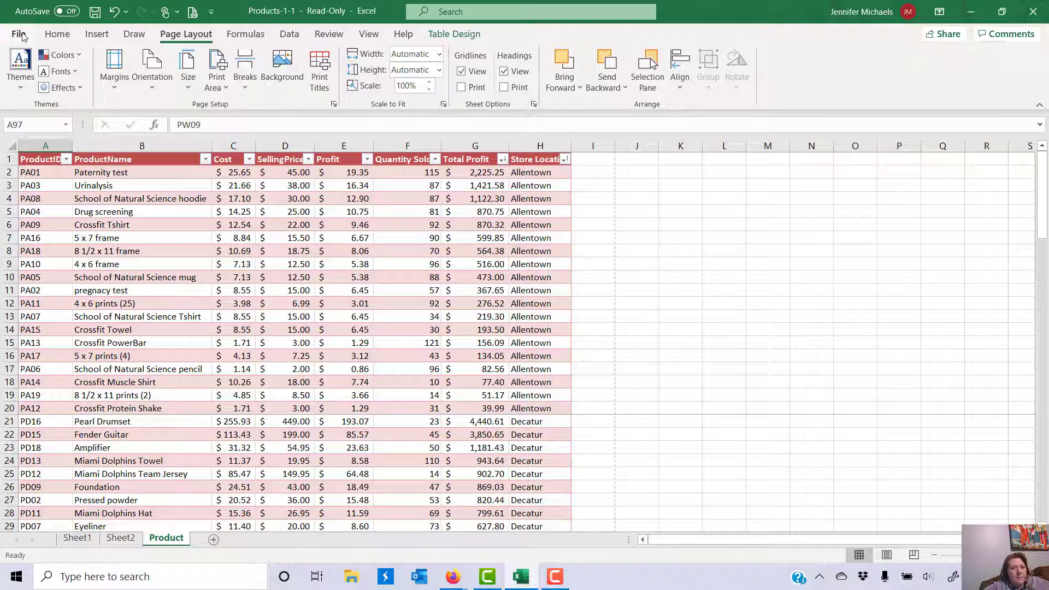
# Step: Insert the &[Date] current date field into the centre page header, then switch to the footer
pyautogui.click(102, 35)
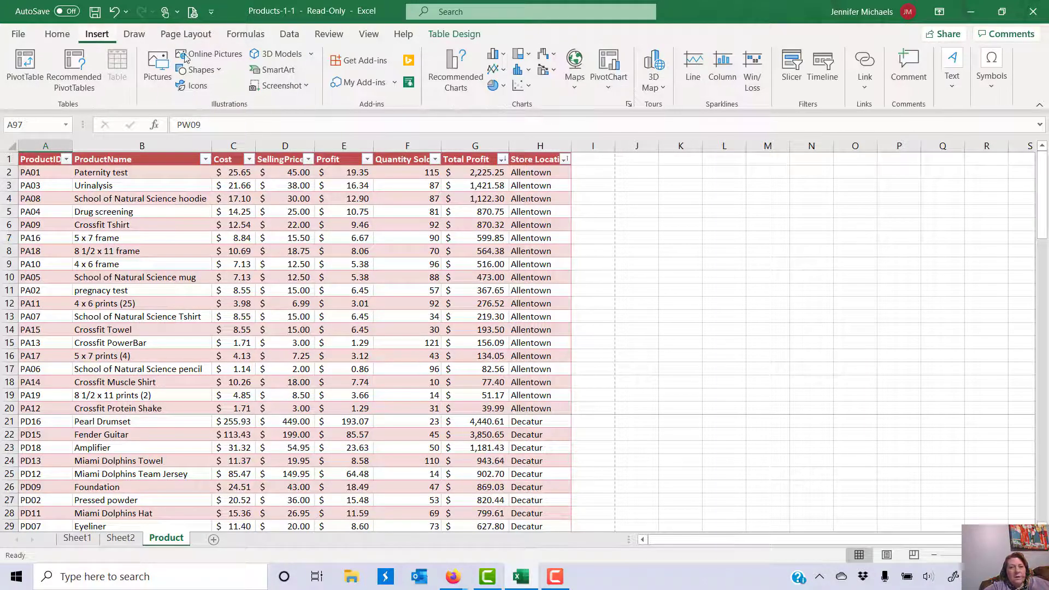
pyautogui.click(951, 68)
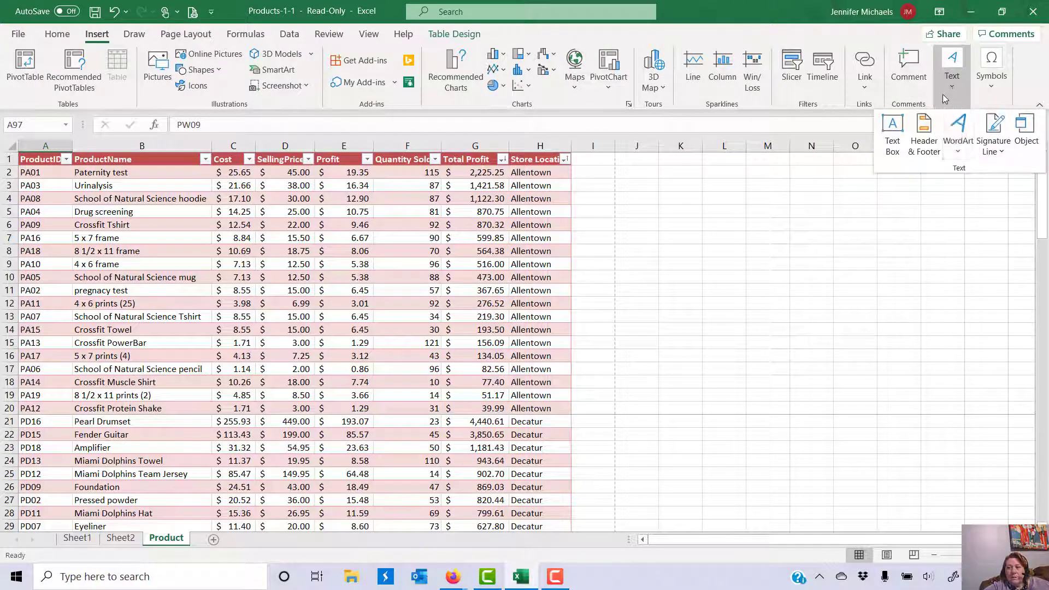
pyautogui.click(924, 133)
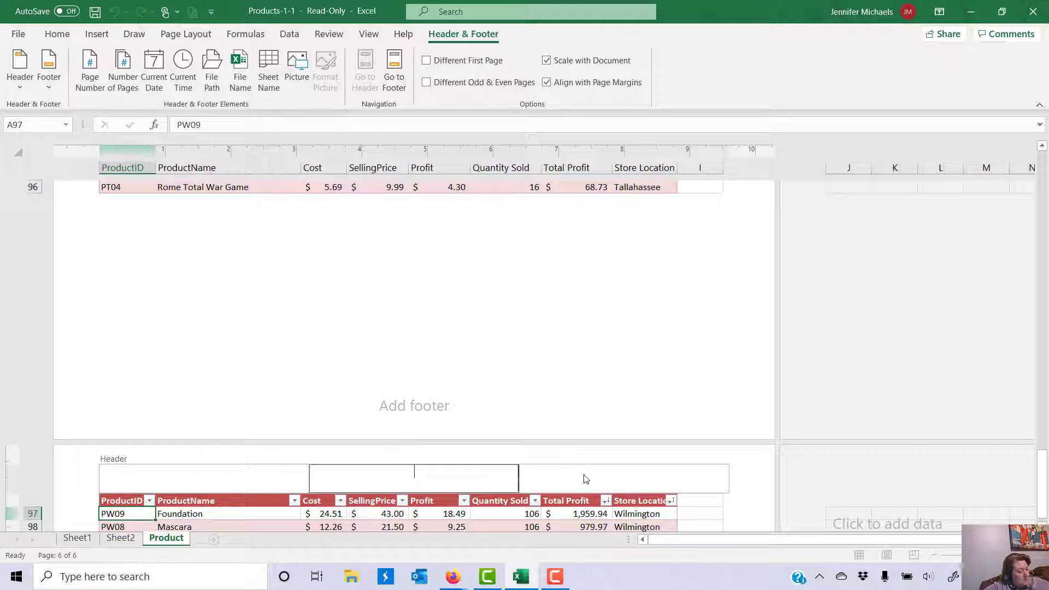
pyautogui.click(153, 68)
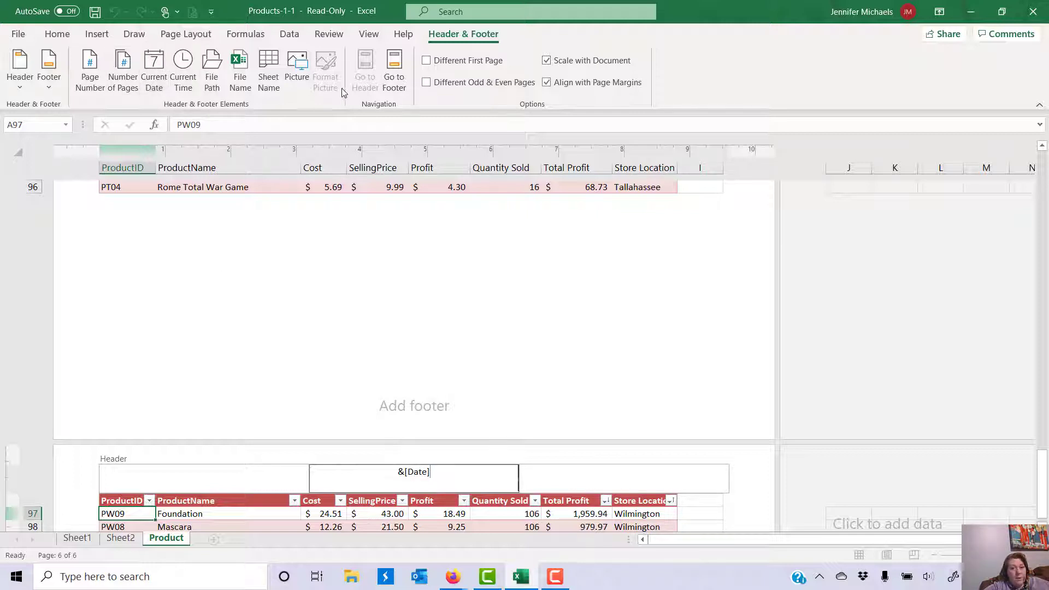
pyautogui.click(393, 80)
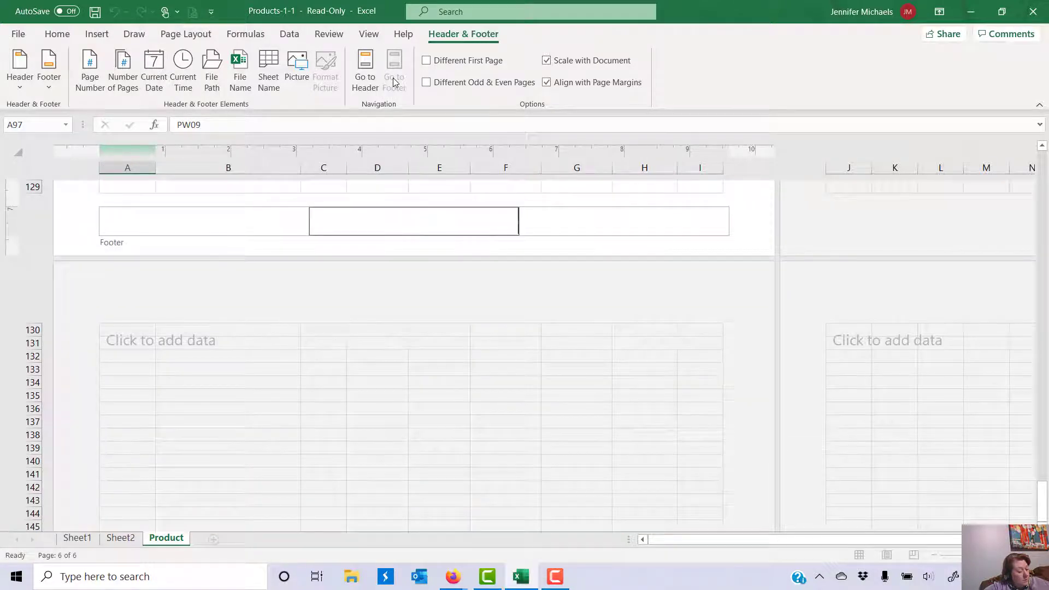
# Step: Enter 'Prepared by:' with the preparer's name in the left footer and verify it in print preview
pyautogui.click(207, 225)
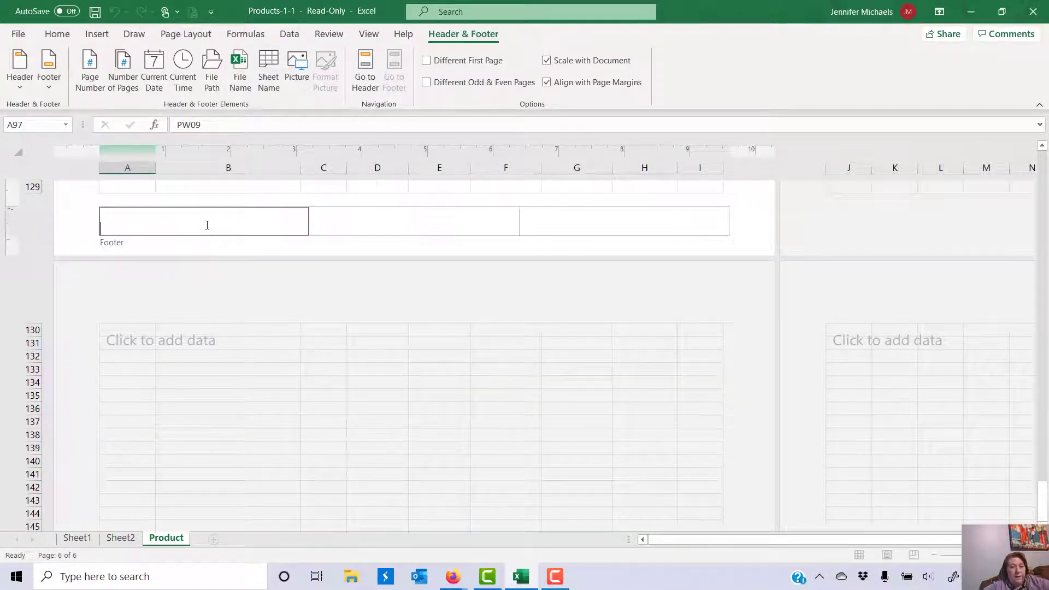
pyautogui.write('Pre')
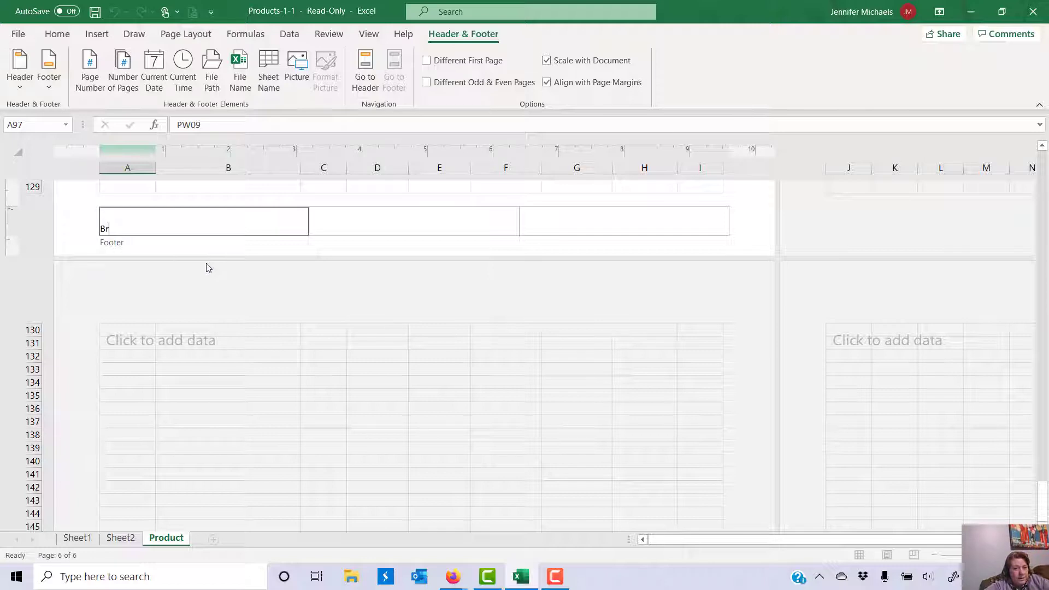
pyautogui.write('p')
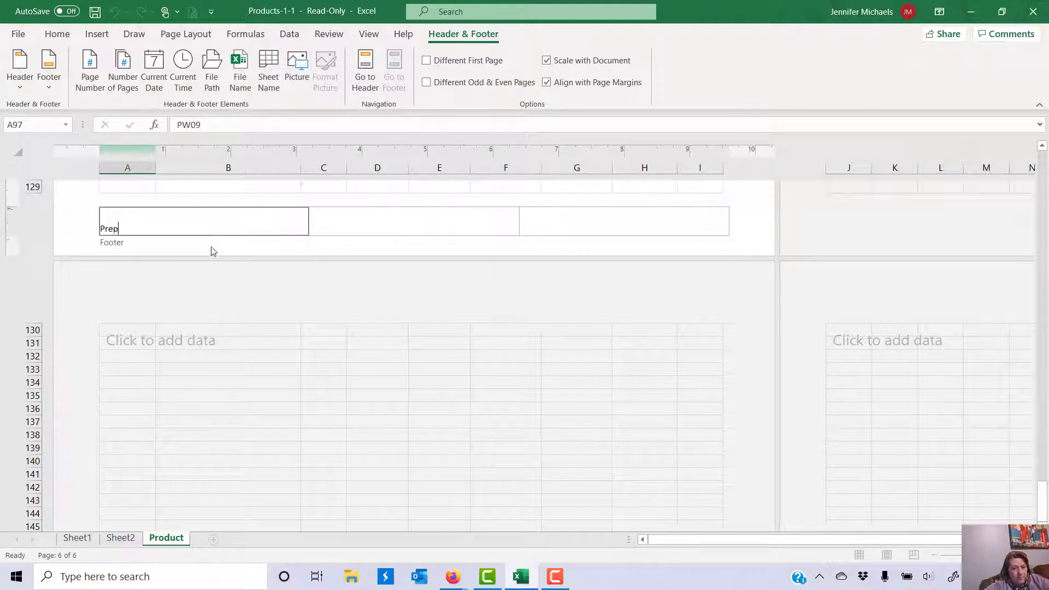
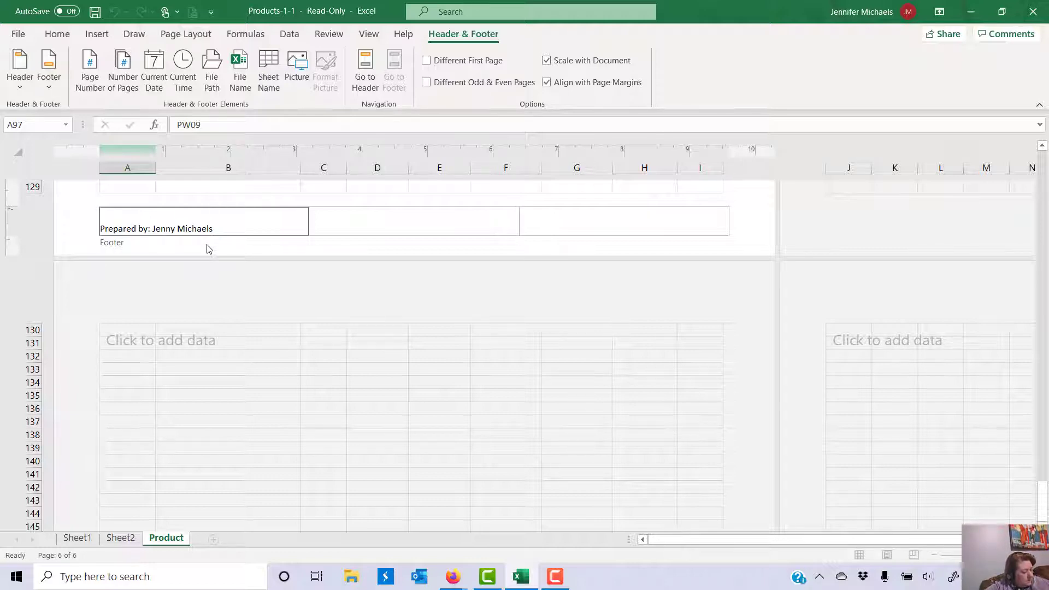
pyautogui.click(380, 189)
pyautogui.scroll(5, 312, 192)
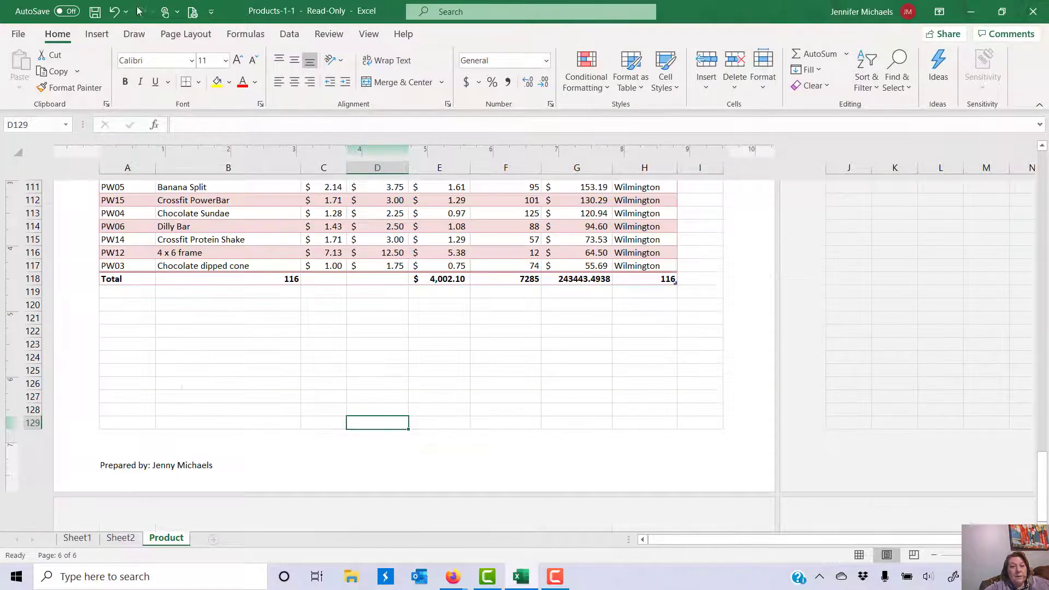
pyautogui.click(192, 11)
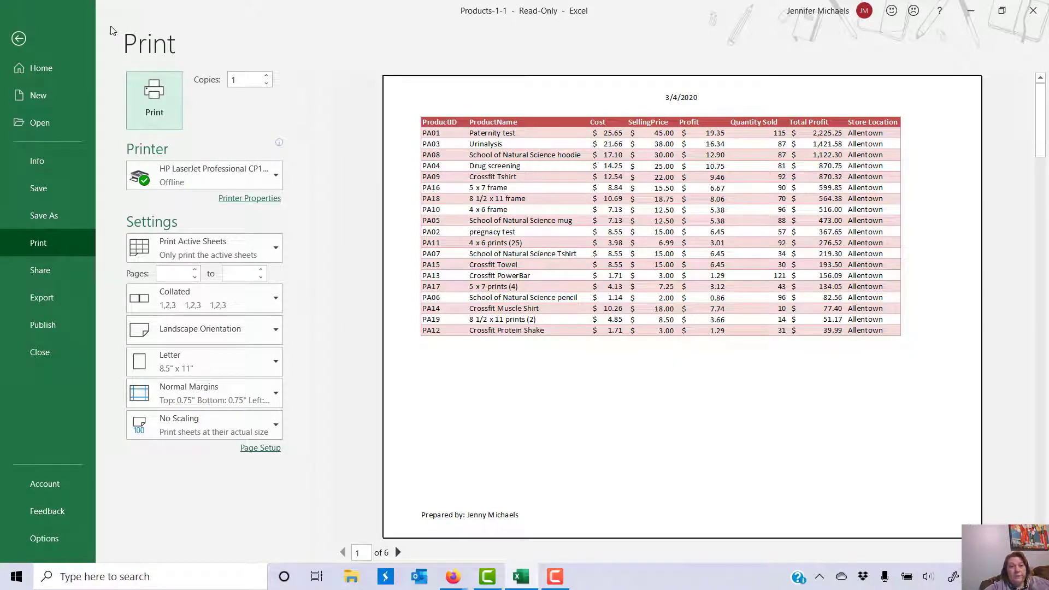
pyautogui.click(19, 39)
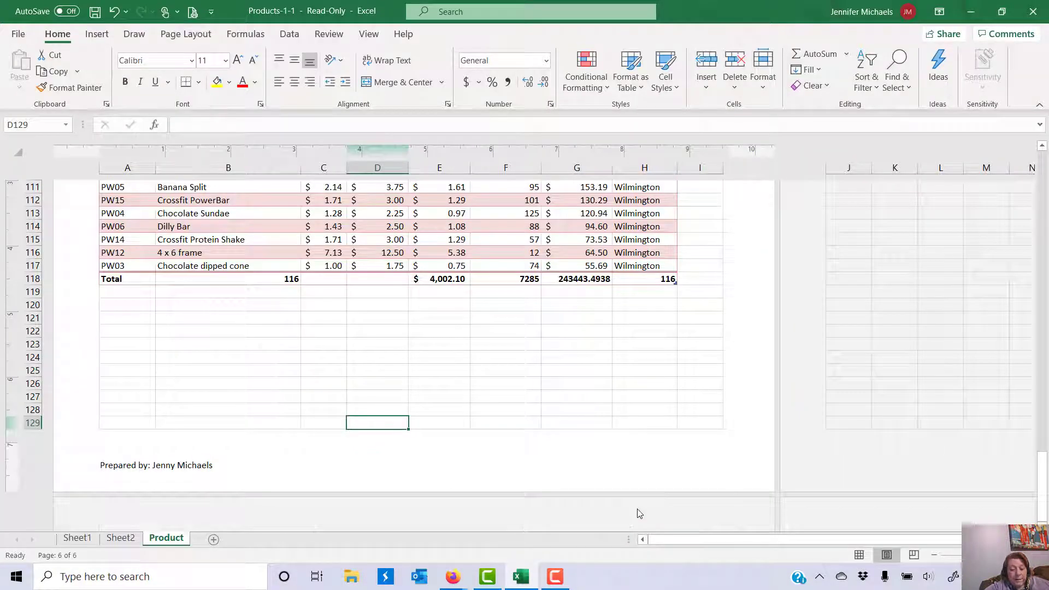